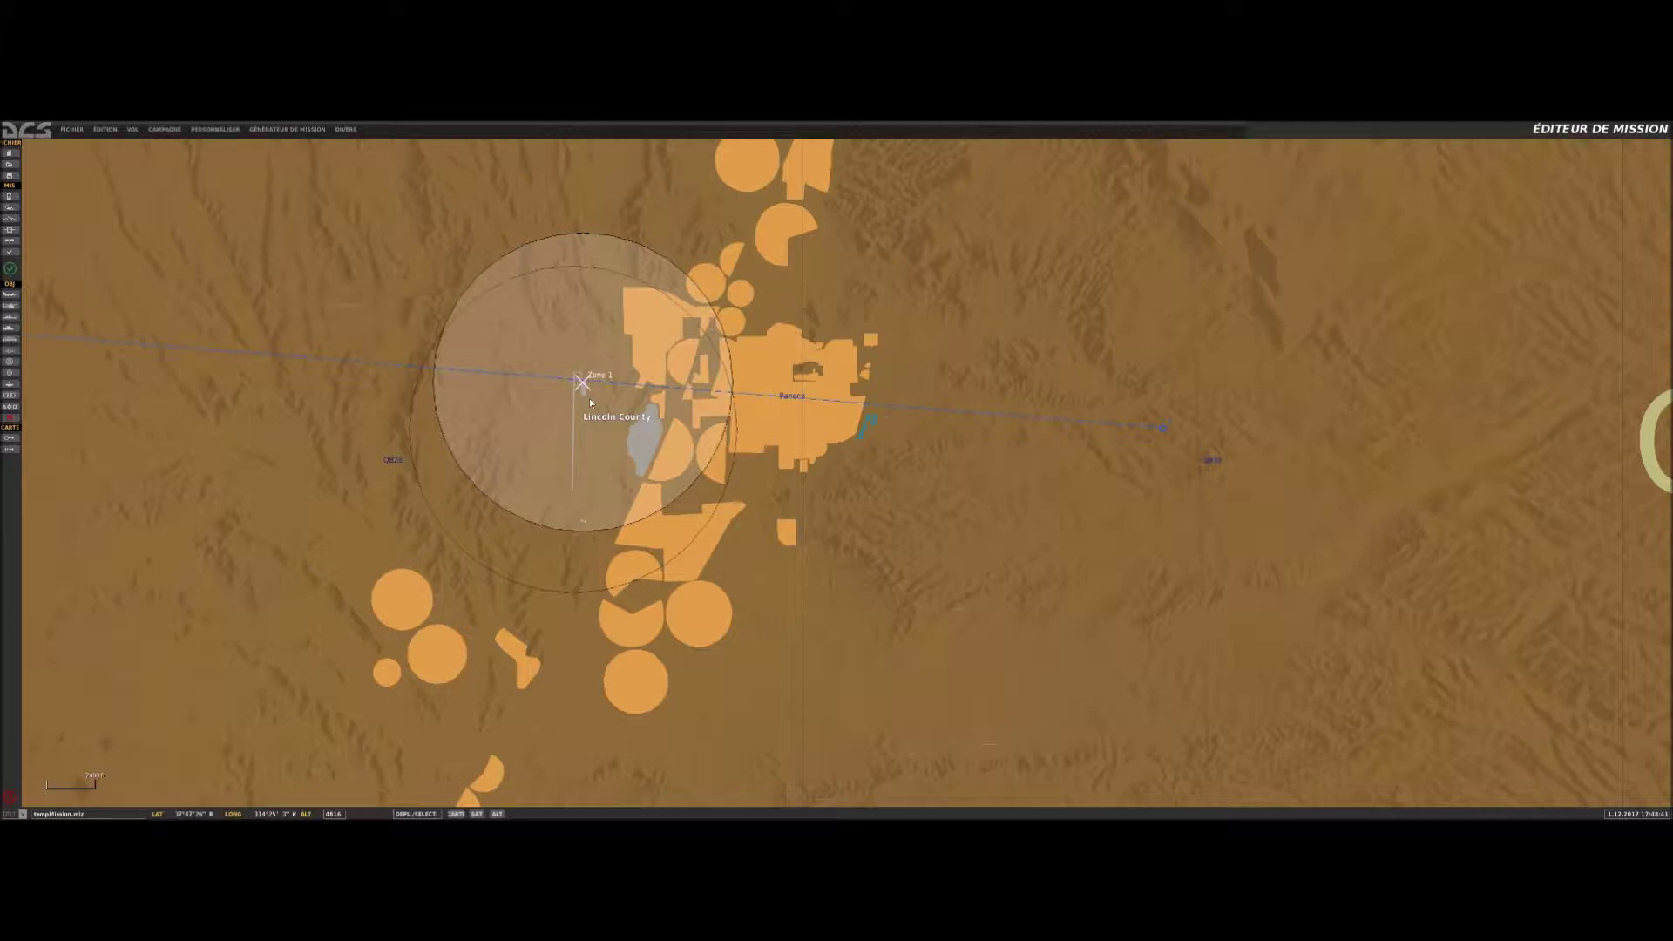
Examine the flight route and the trigger zone around Lincoln County airport on the map.
scroll(589, 397, "up", 5)
scroll(549, 401, "up", 3)
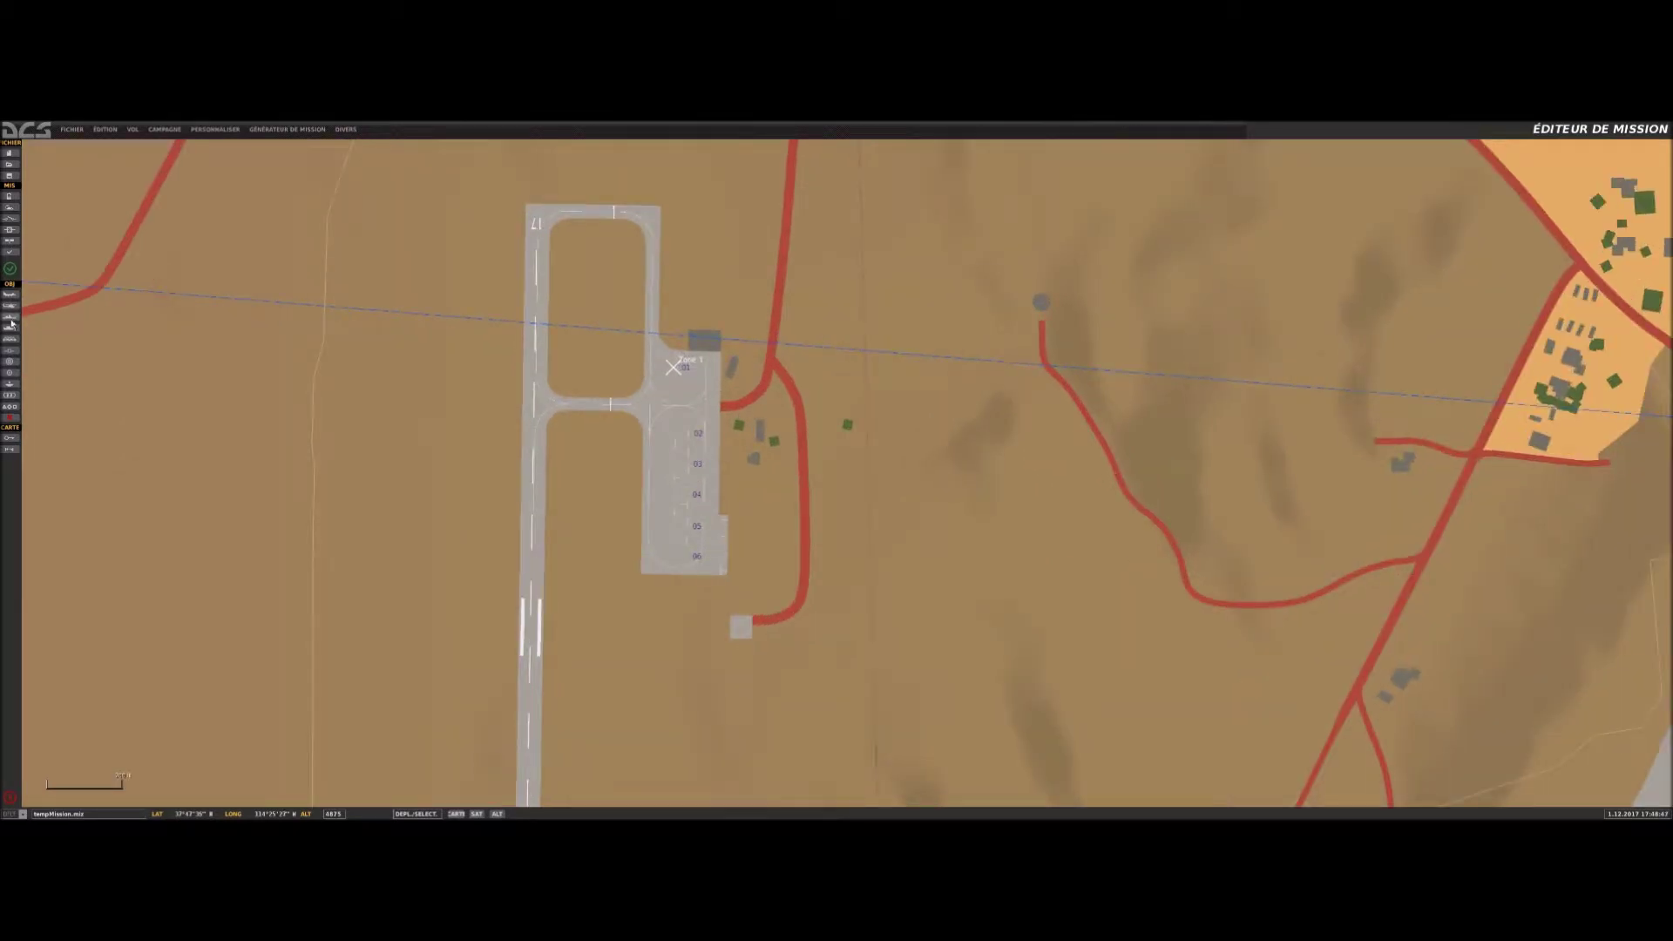
scroll(259, 286, "down", 8)
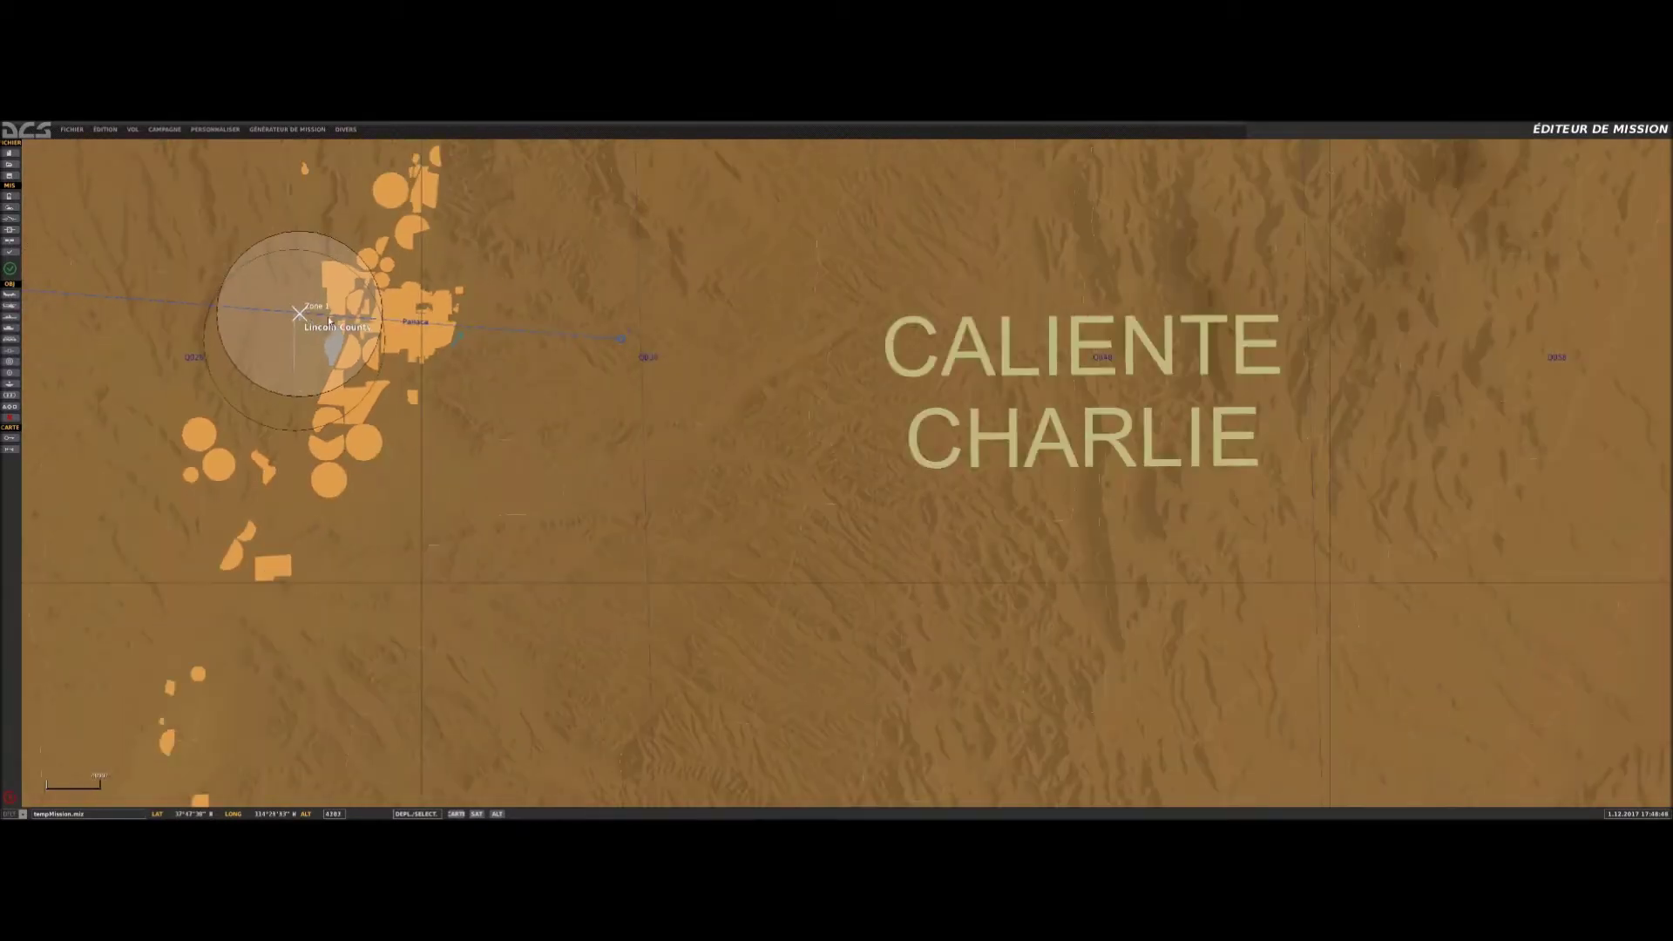
scroll(321, 321, "down", 2)
right_click_drag(322, 320, 586, 412)
scroll(586, 412, "up", 2)
scroll(506, 401, "down", 5)
right_click_drag(178, 392, 428, 402)
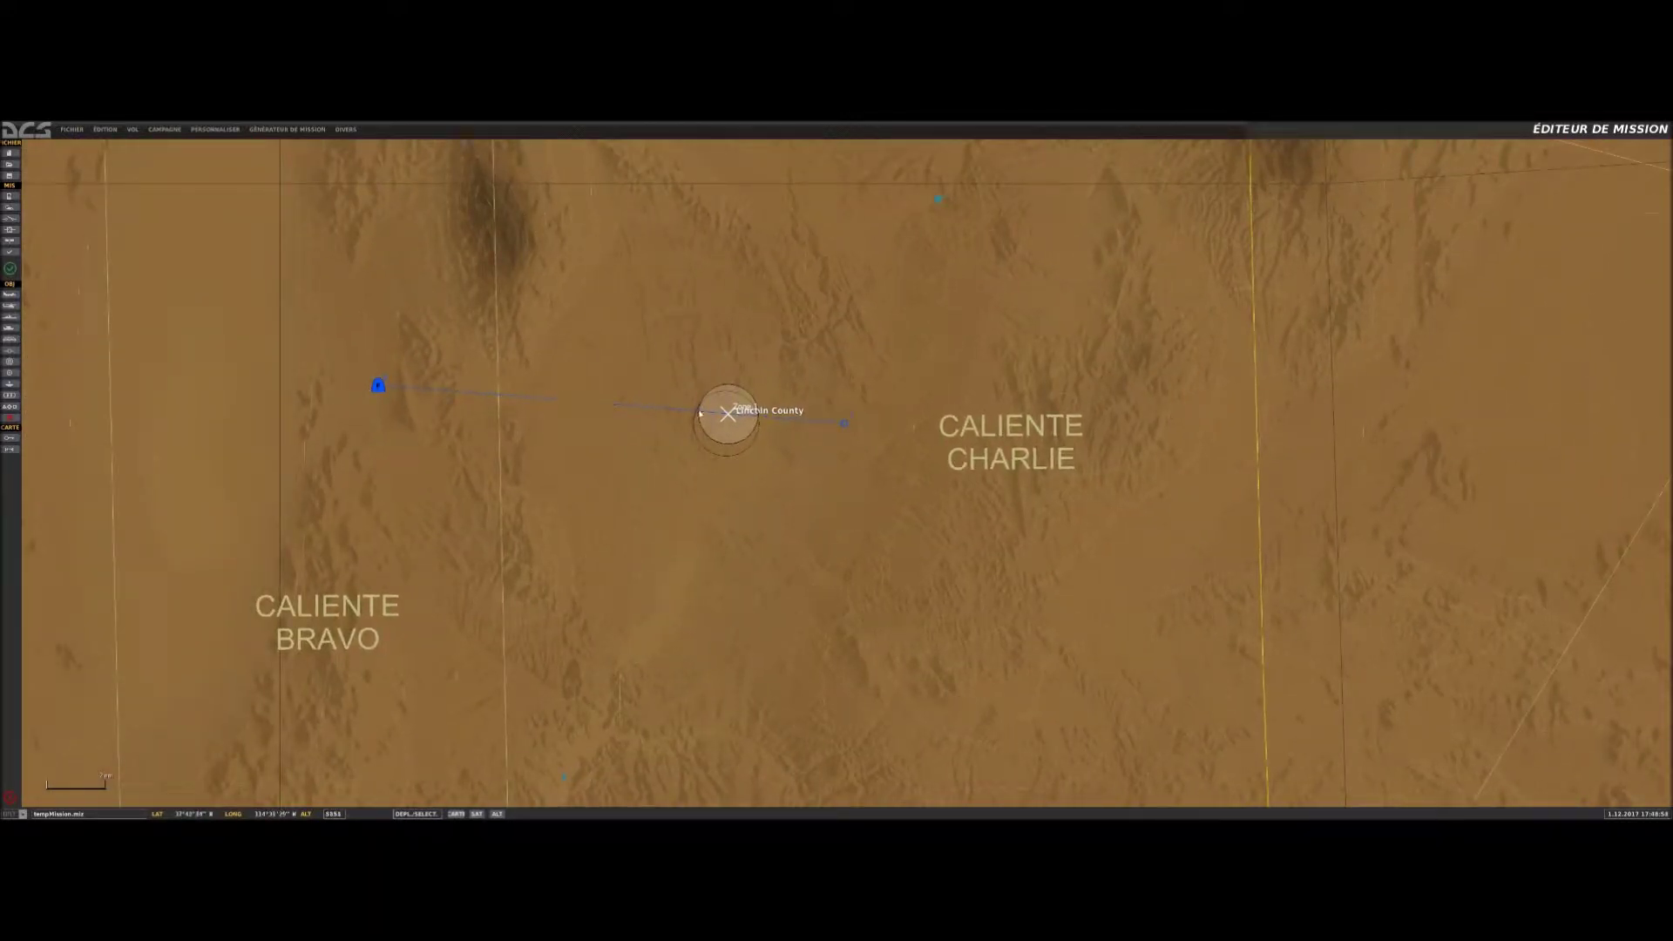
scroll(831, 420, "up", 1)
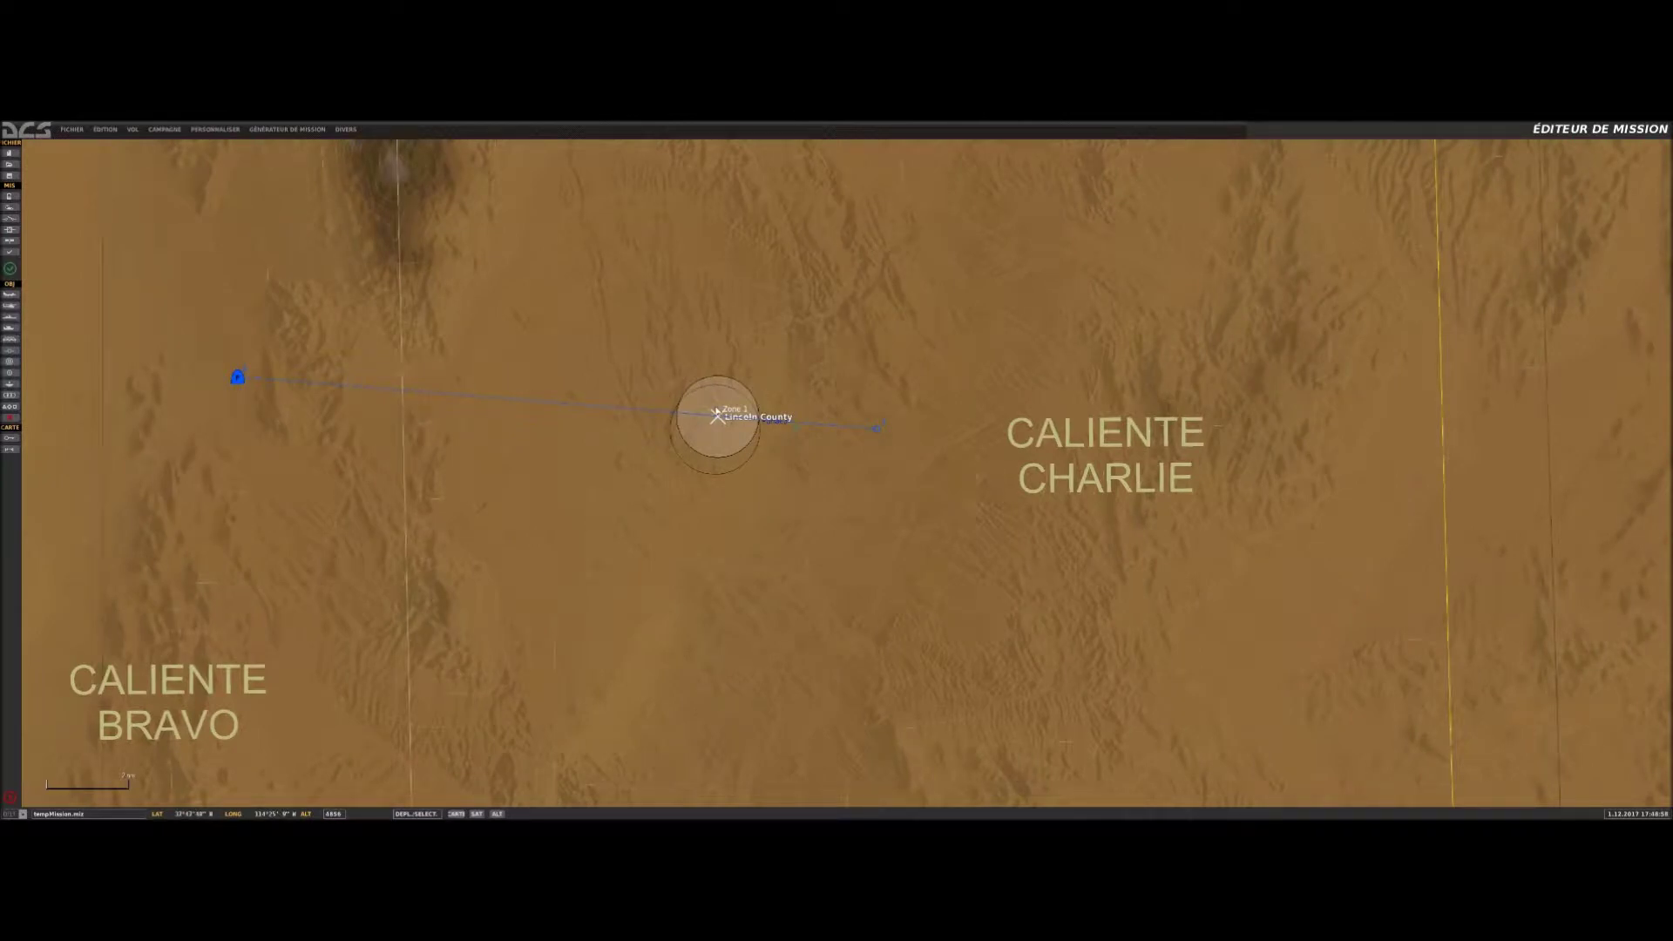
scroll(716, 411, "up", 6)
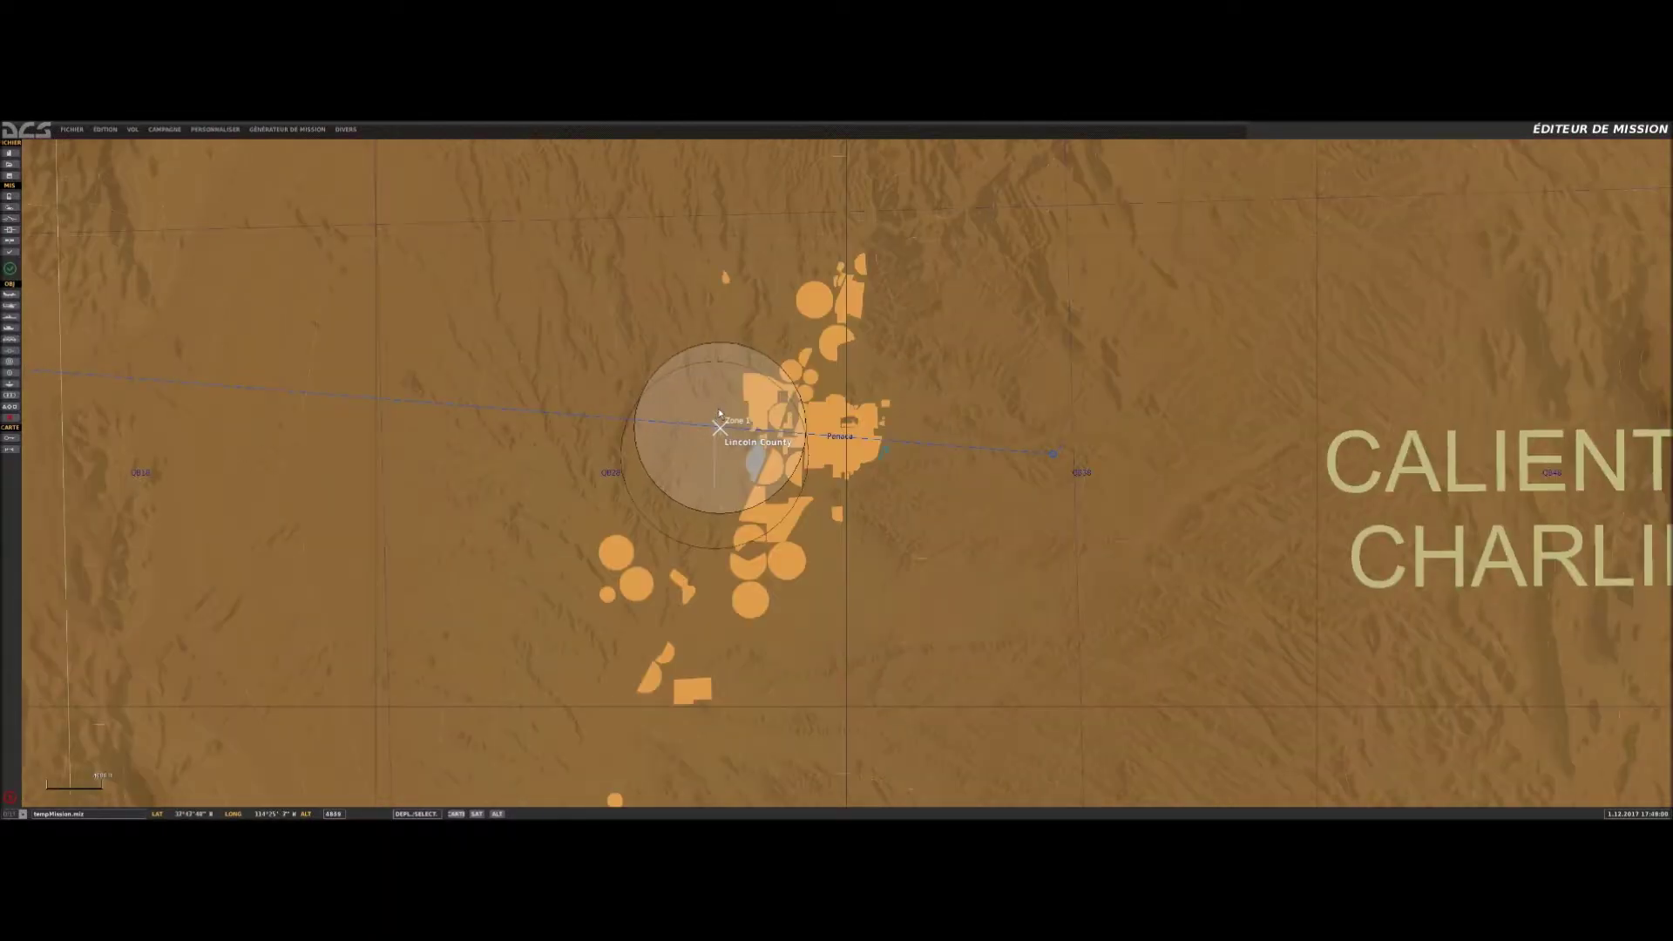
scroll(715, 438, "up", 1)
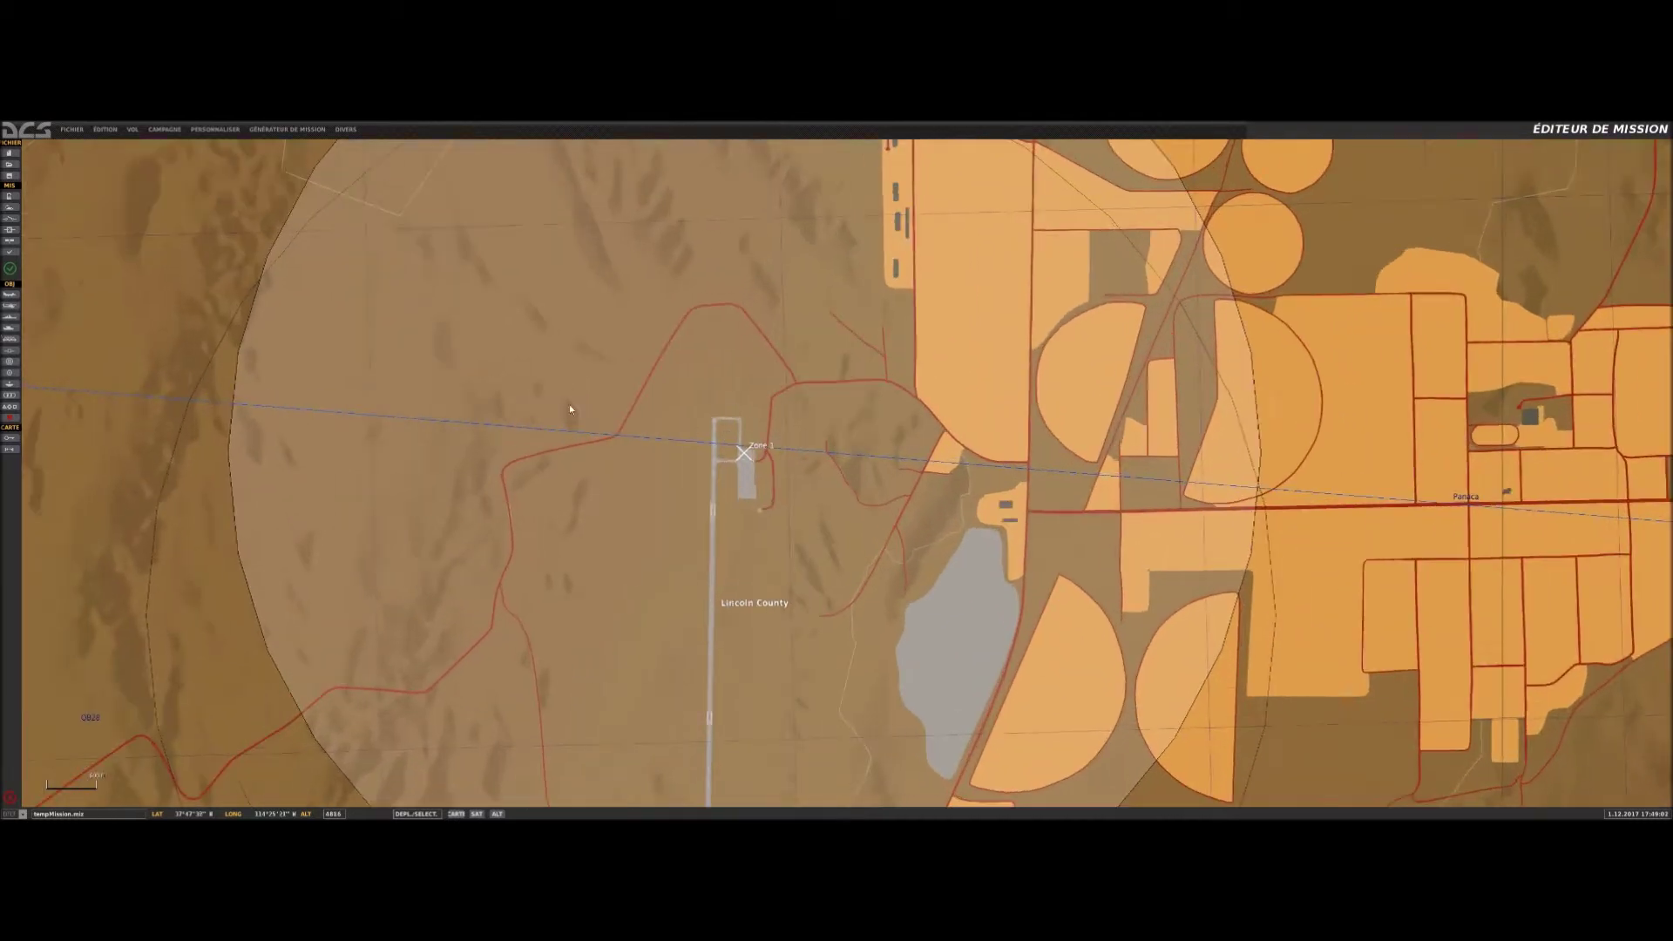
Place a USA vehicle group on the Lincoln County airport apron, beside the taxiway junction.
left_click(10, 329)
left_click(748, 467)
scroll(748, 464, "up", 5)
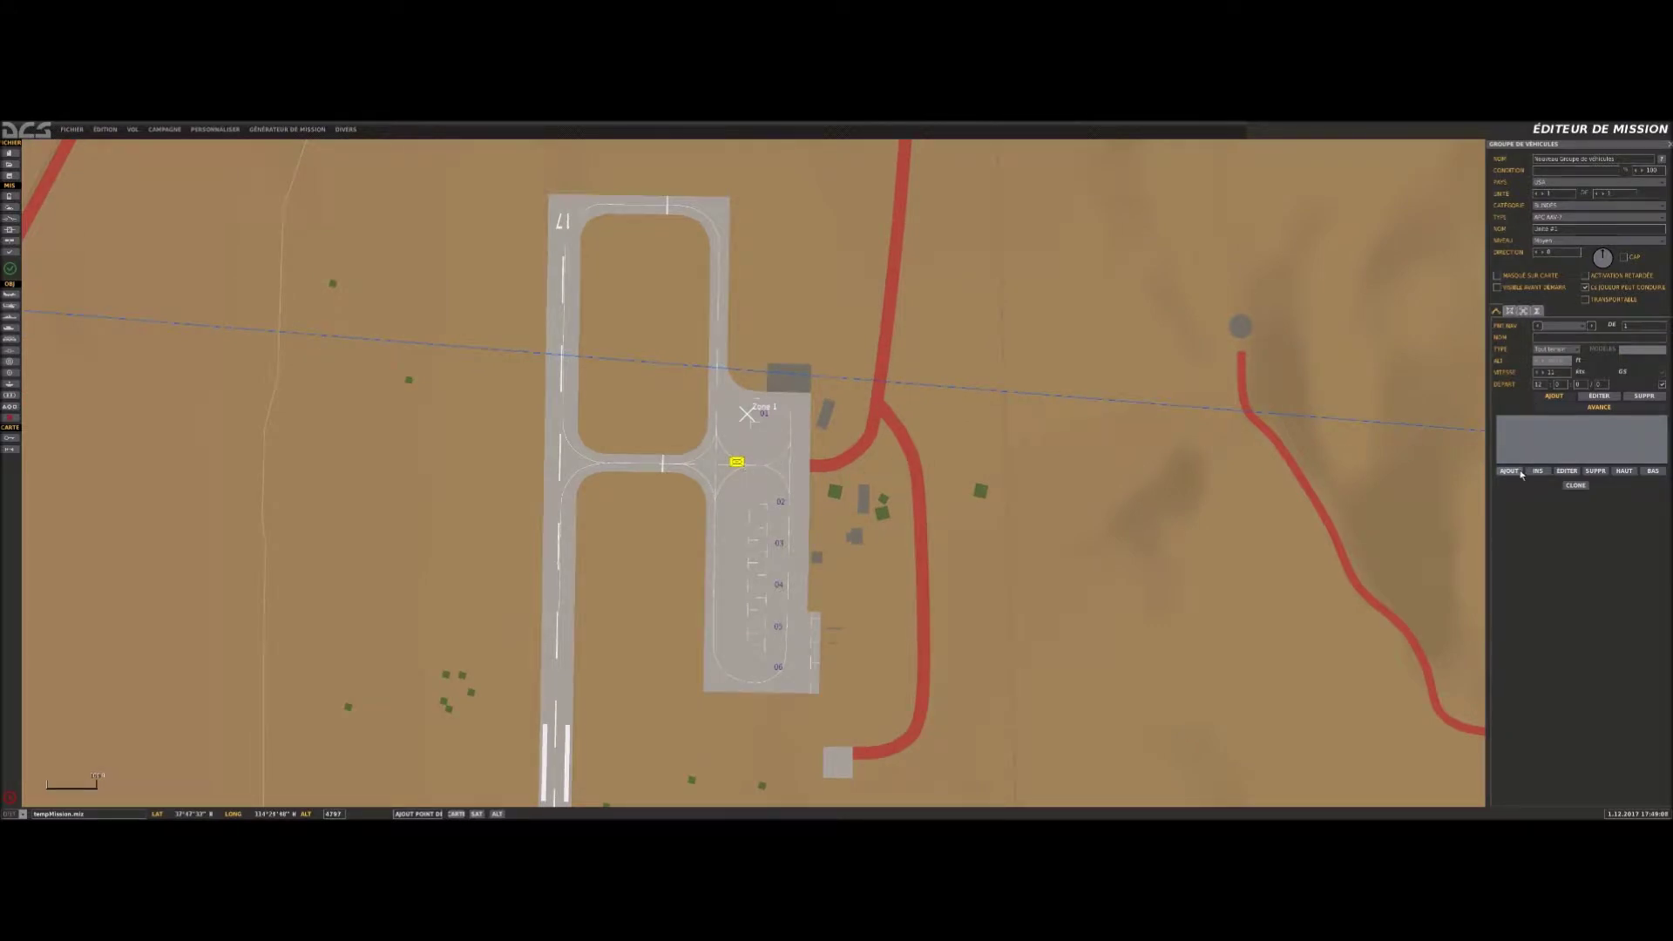
left_click(1590, 398)
left_click(550, 452)
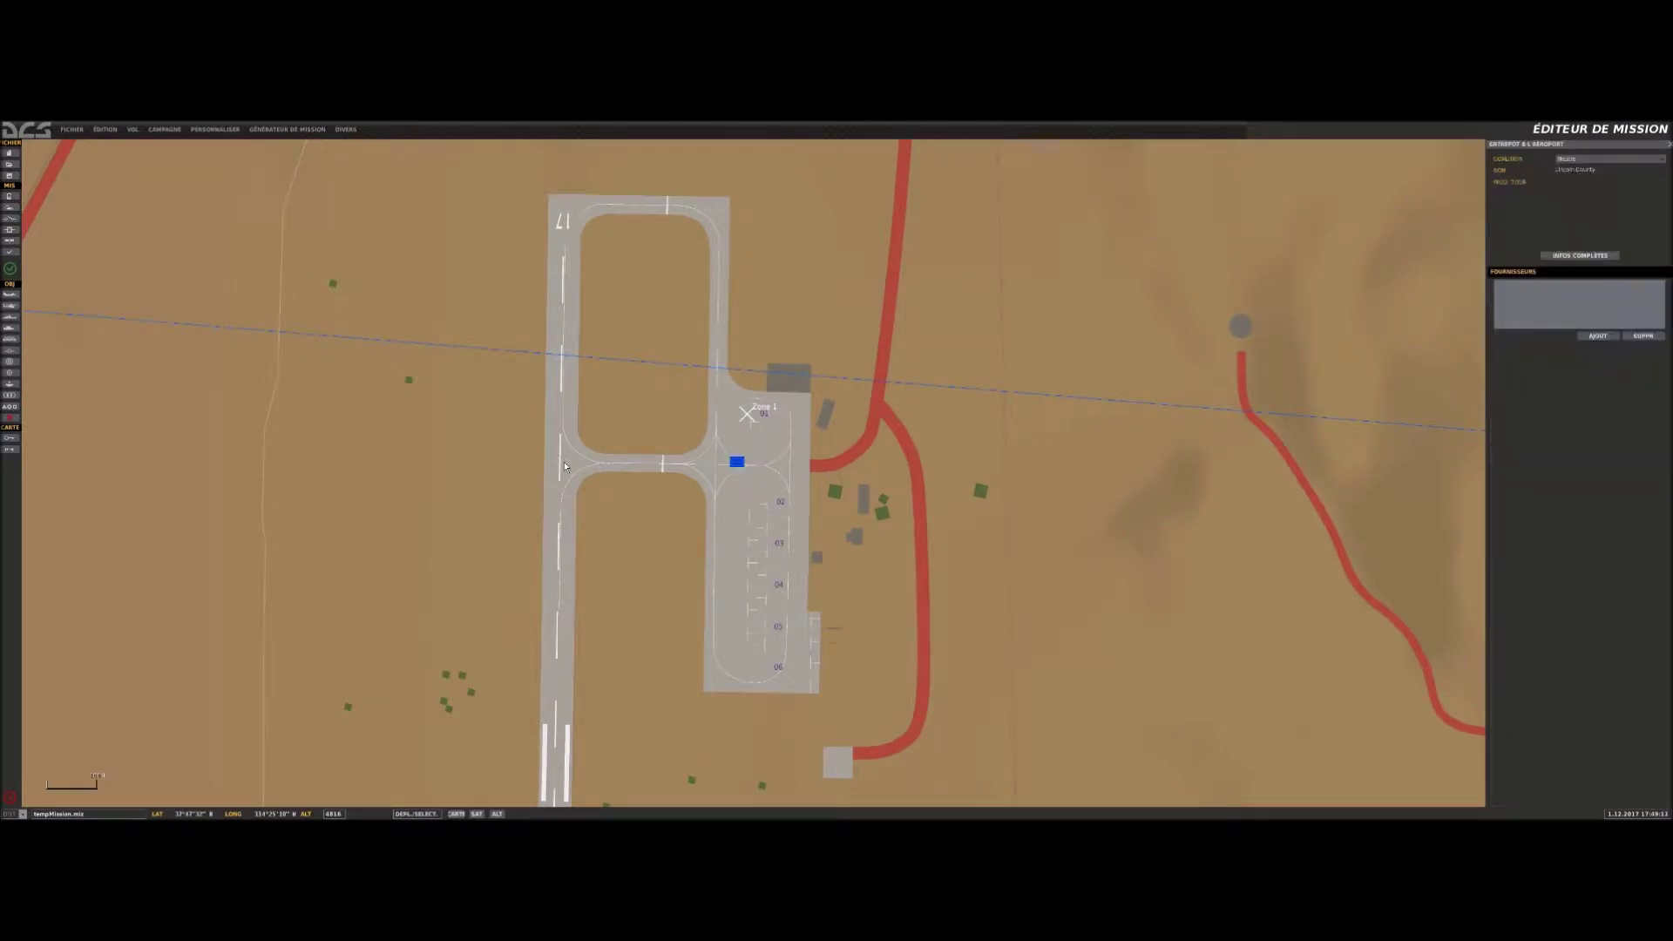
Give the vehicle group four waypoints: the taxiway-runway junction, the runway's north end, the north taxiway's east corner and the parking area.
left_click(736, 459)
left_click(1556, 396)
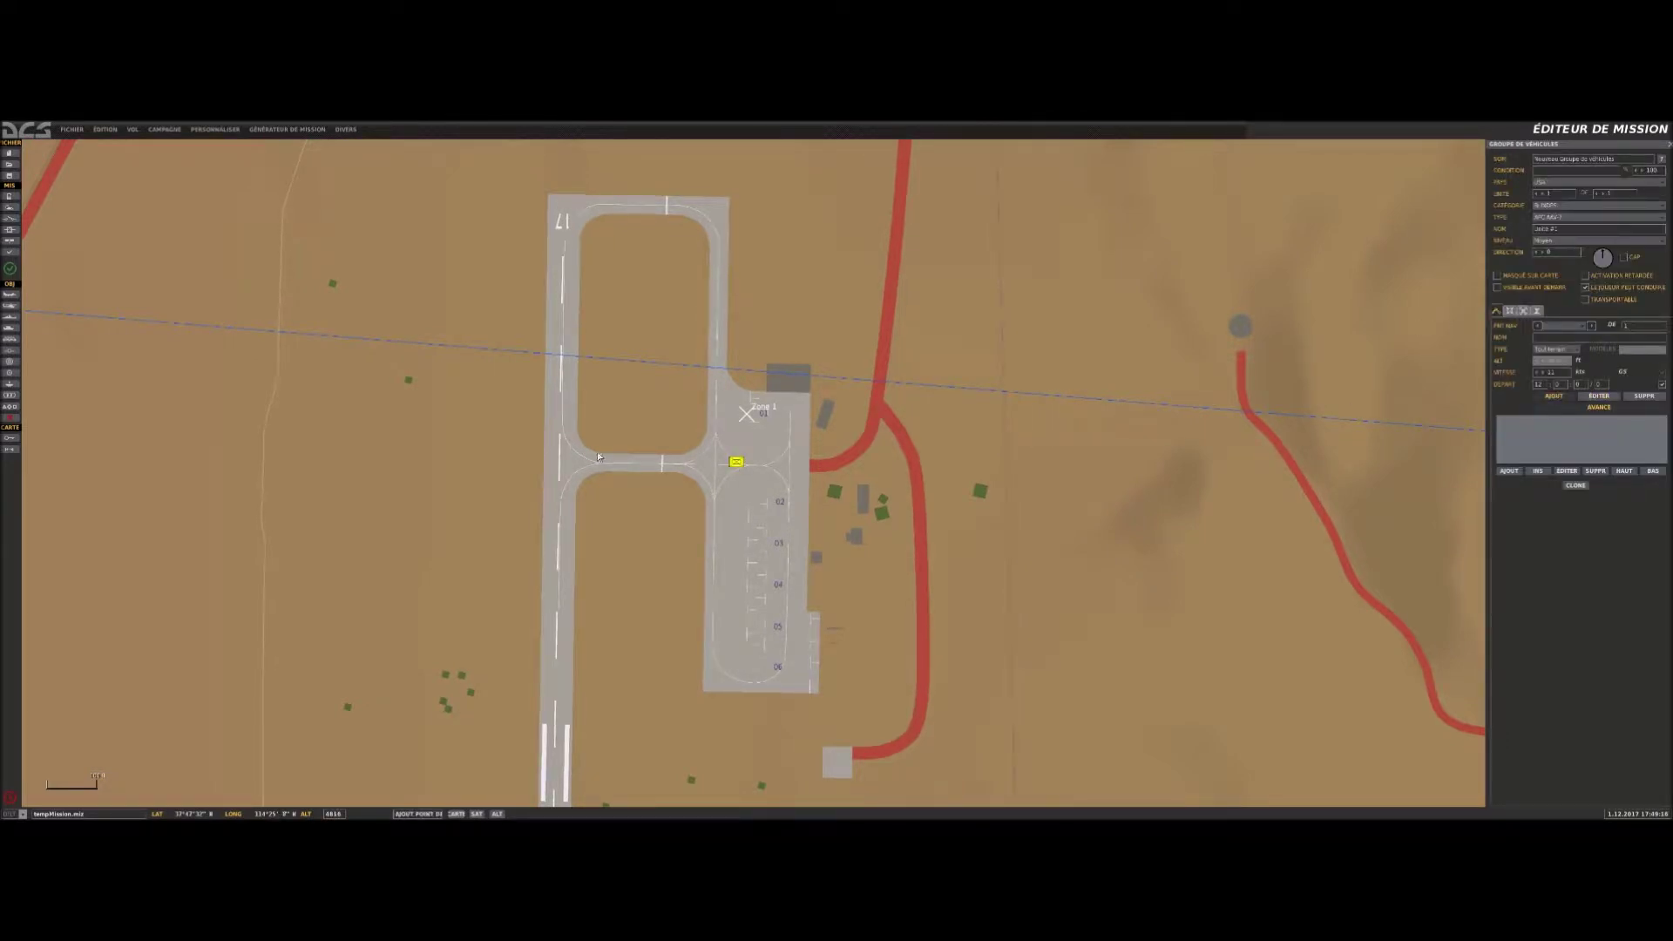
left_click(565, 462)
left_click(562, 208)
left_click(711, 207)
left_click(774, 533)
right_click(817, 492)
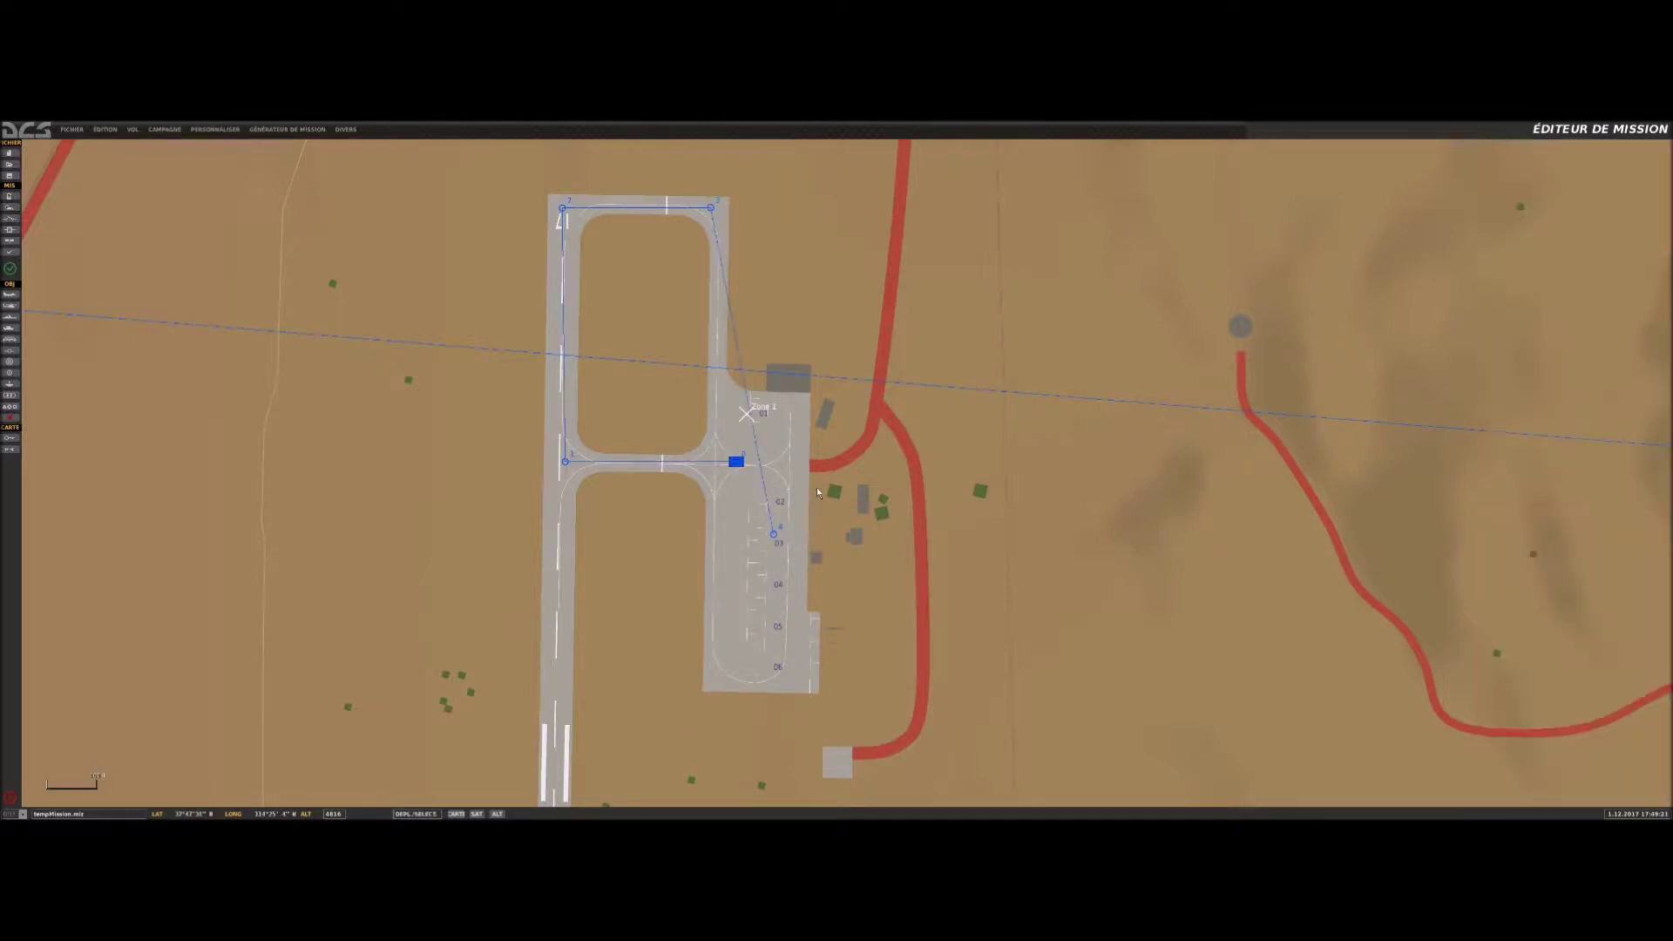
Step through the vehicle group's waypoints and review their settings.
left_click(736, 461)
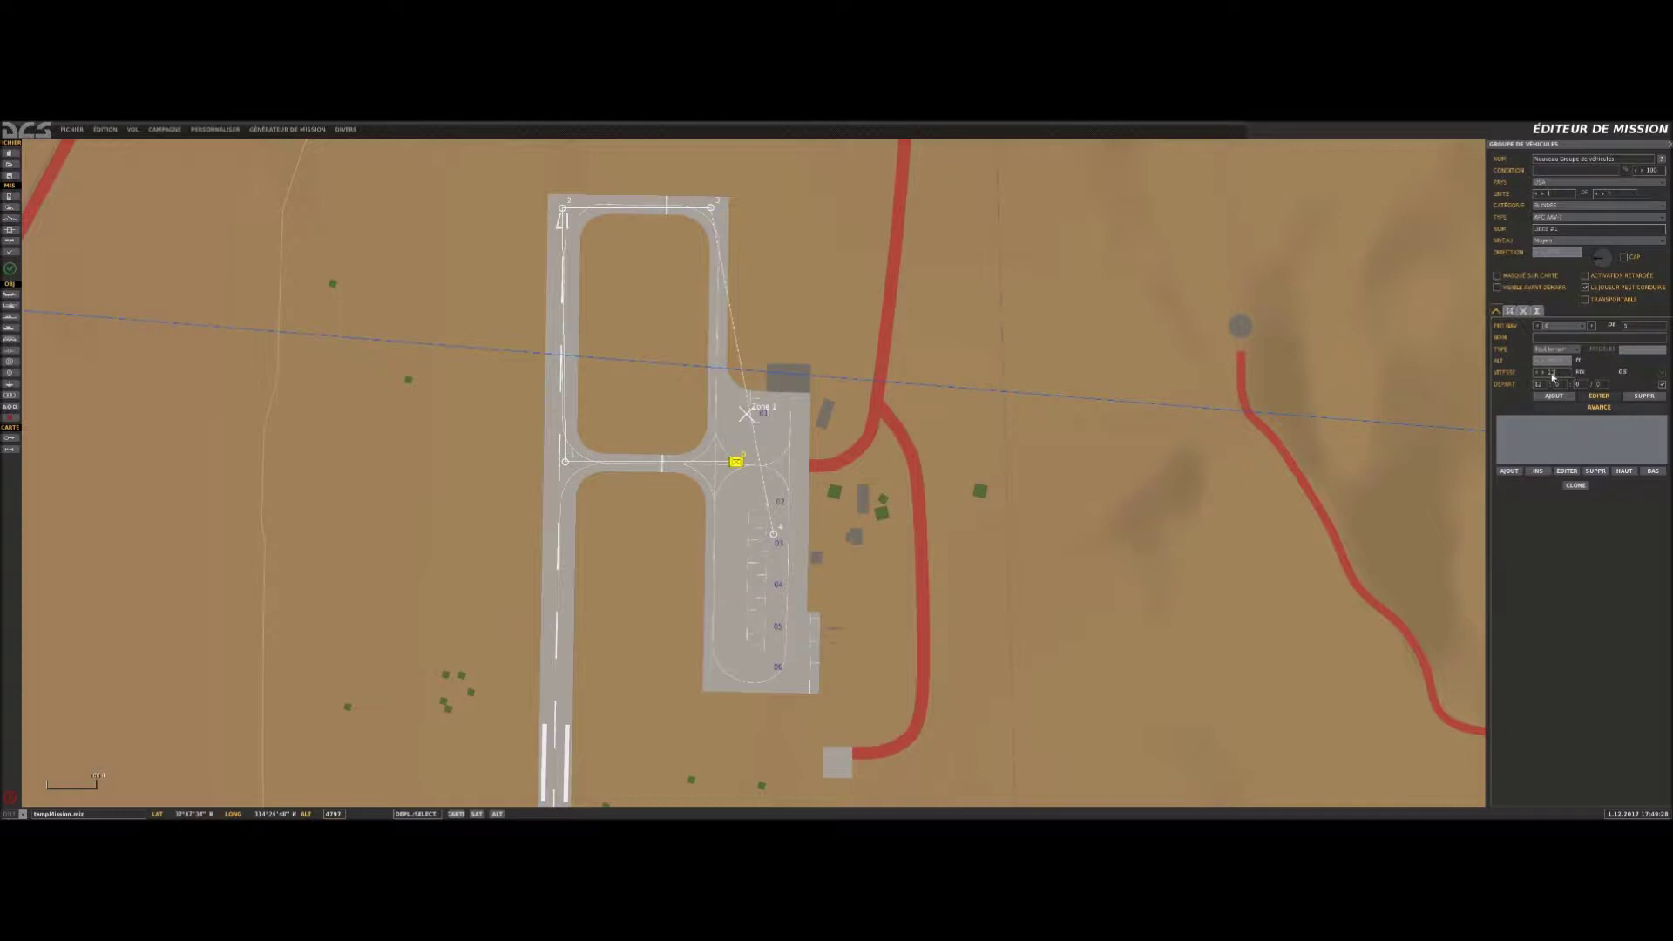
left_click(1592, 326)
left_click(1593, 327)
left_click(1592, 328)
left_click(1346, 329)
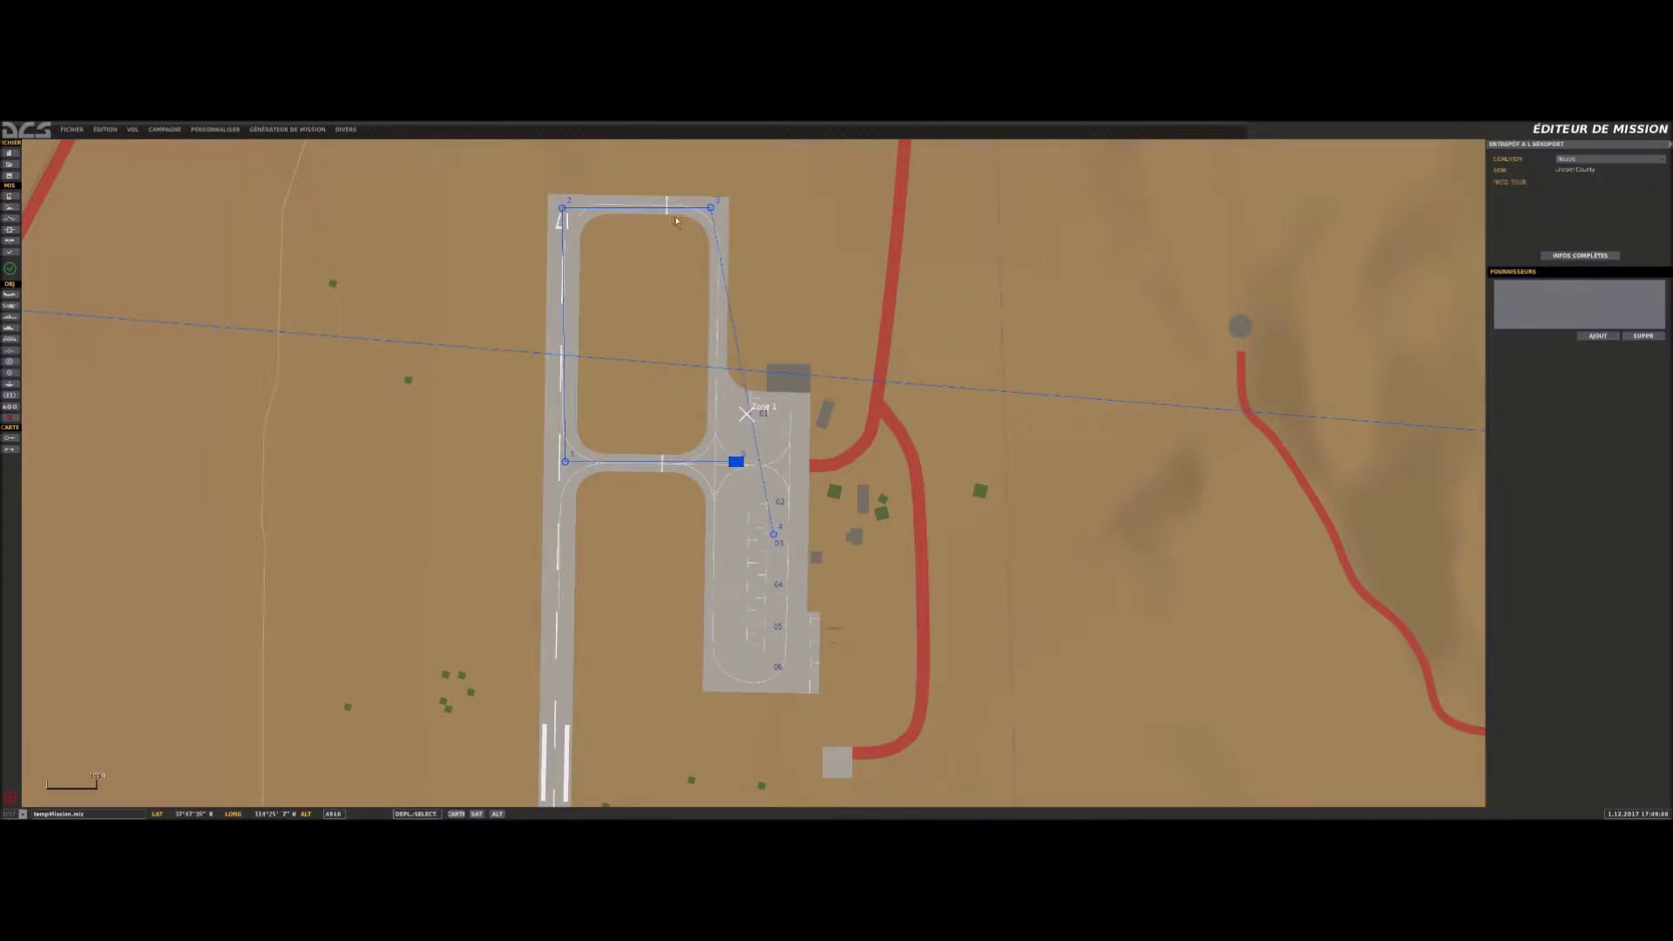
left_click(712, 209)
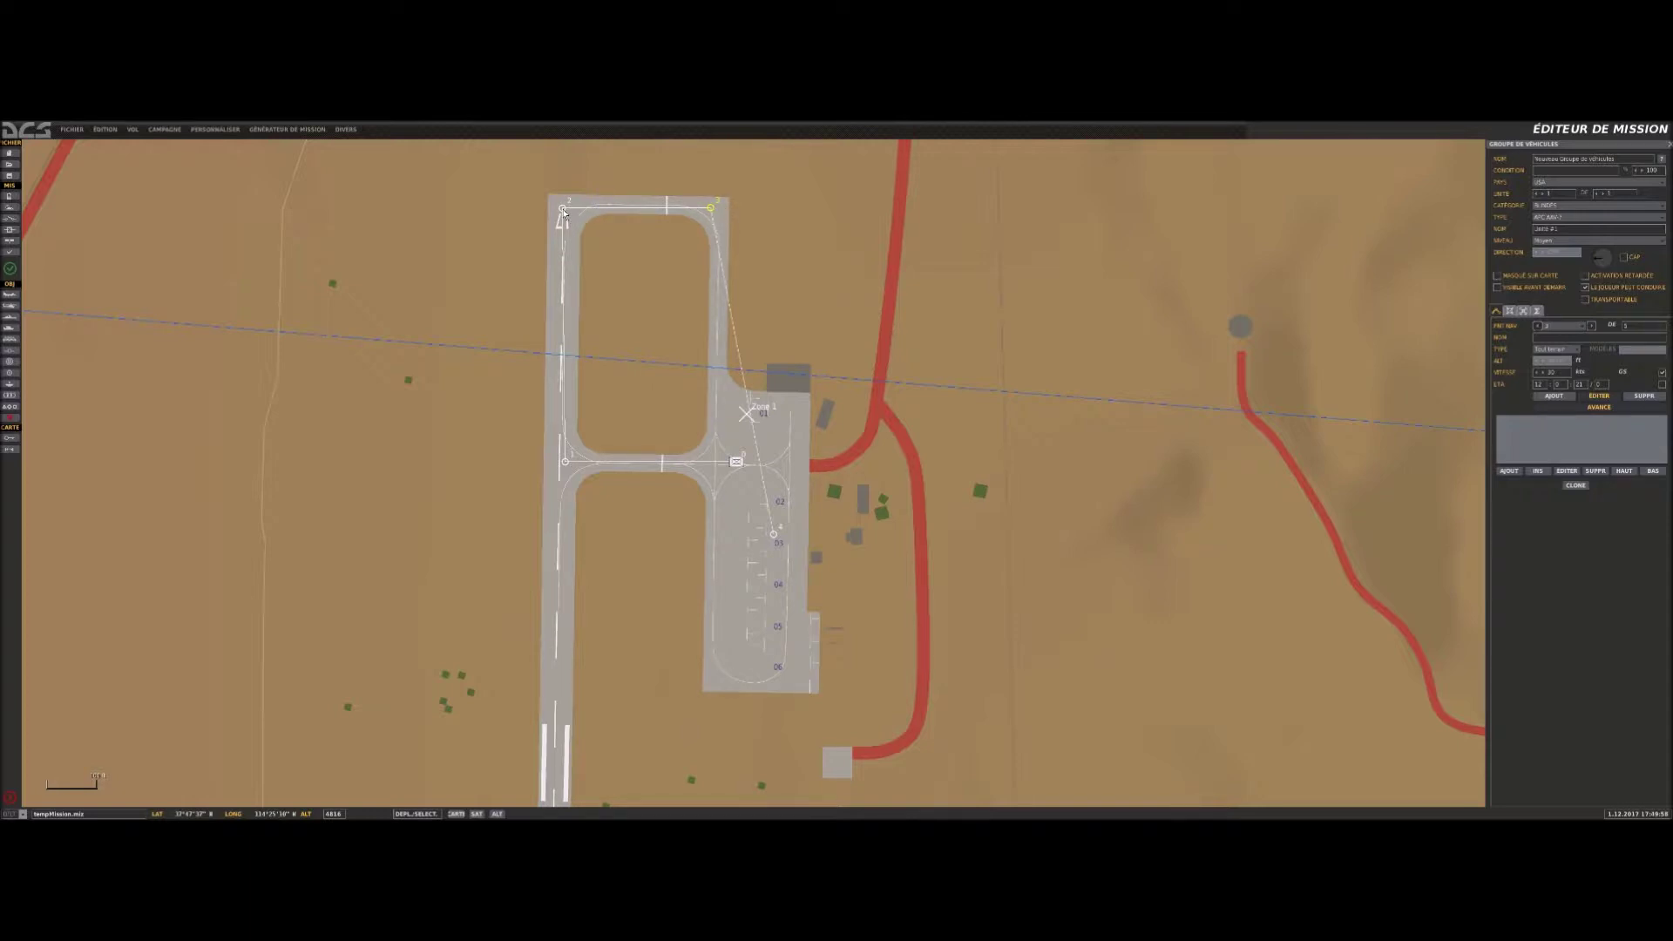
left_click(710, 209)
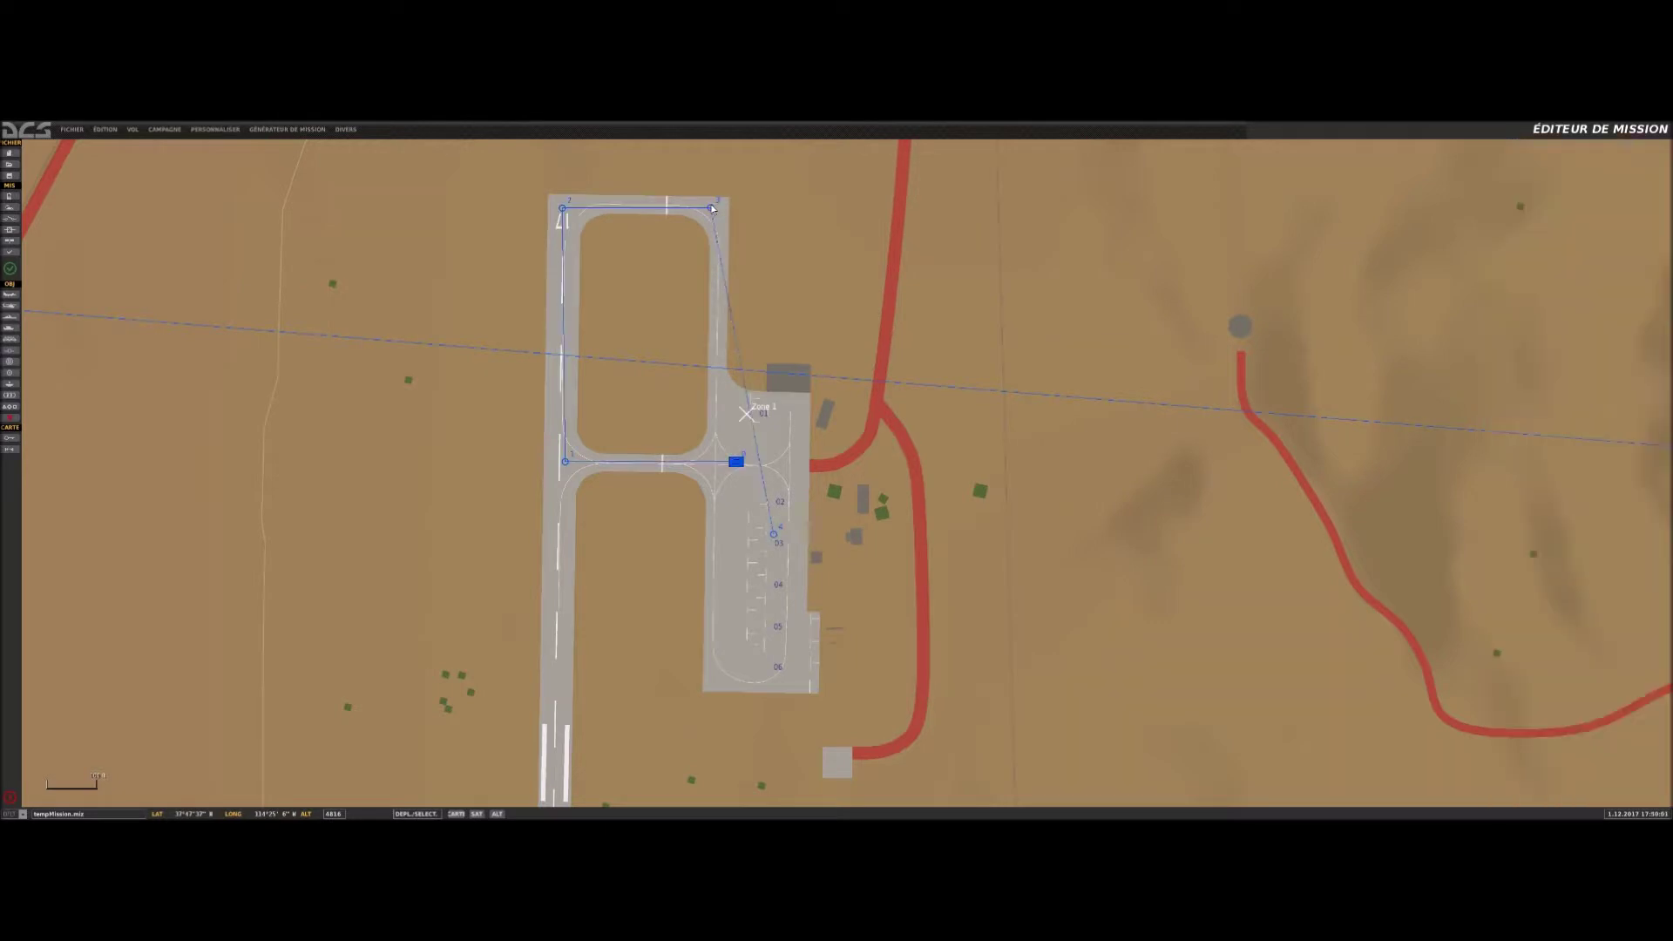
Add an "Aller au point de navigation" action to the waypoint at the north taxiway's east corner and choose its target waypoint.
left_click(714, 211)
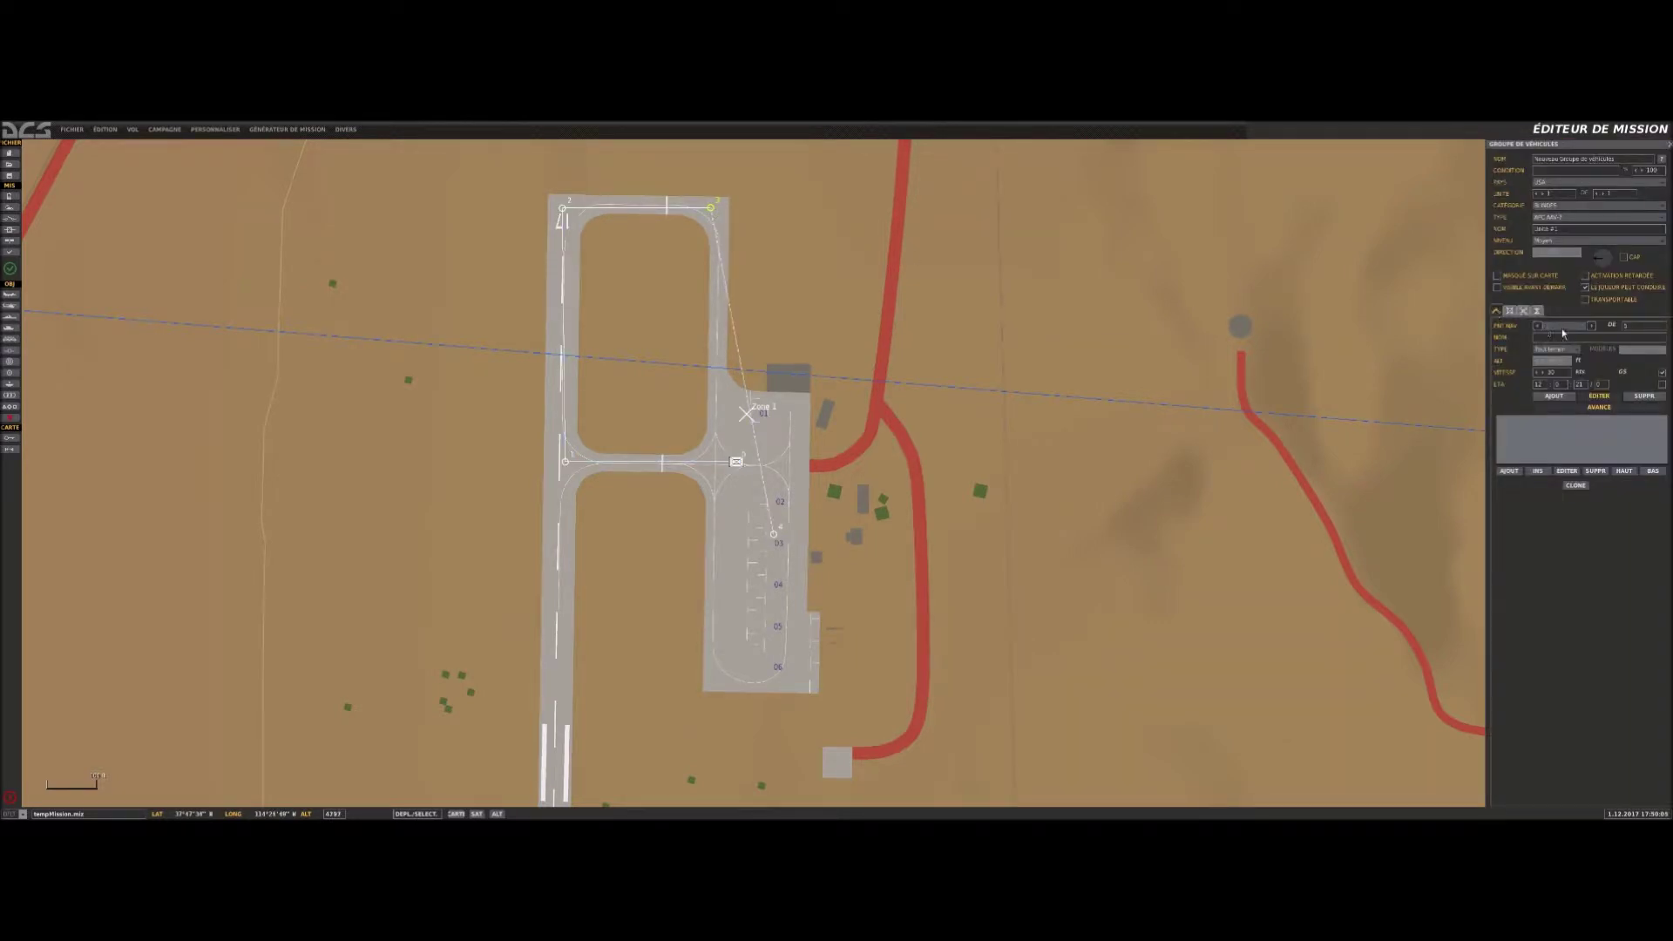
left_click(1511, 470)
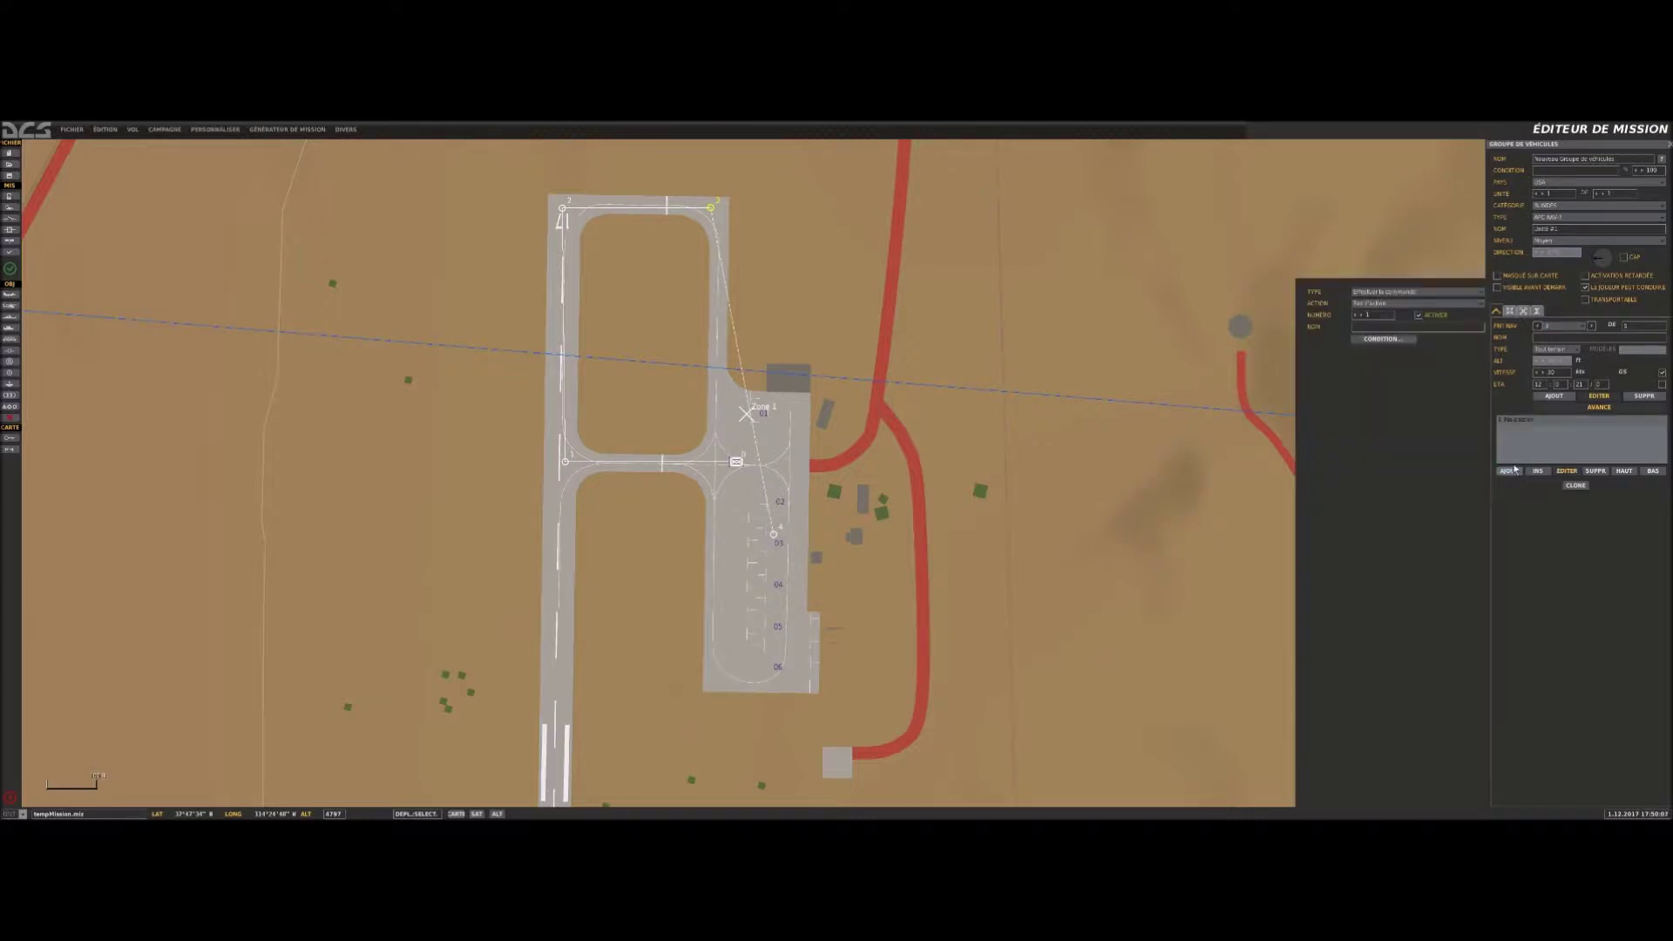
left_click(1377, 303)
left_click(1392, 389)
left_click(1387, 363)
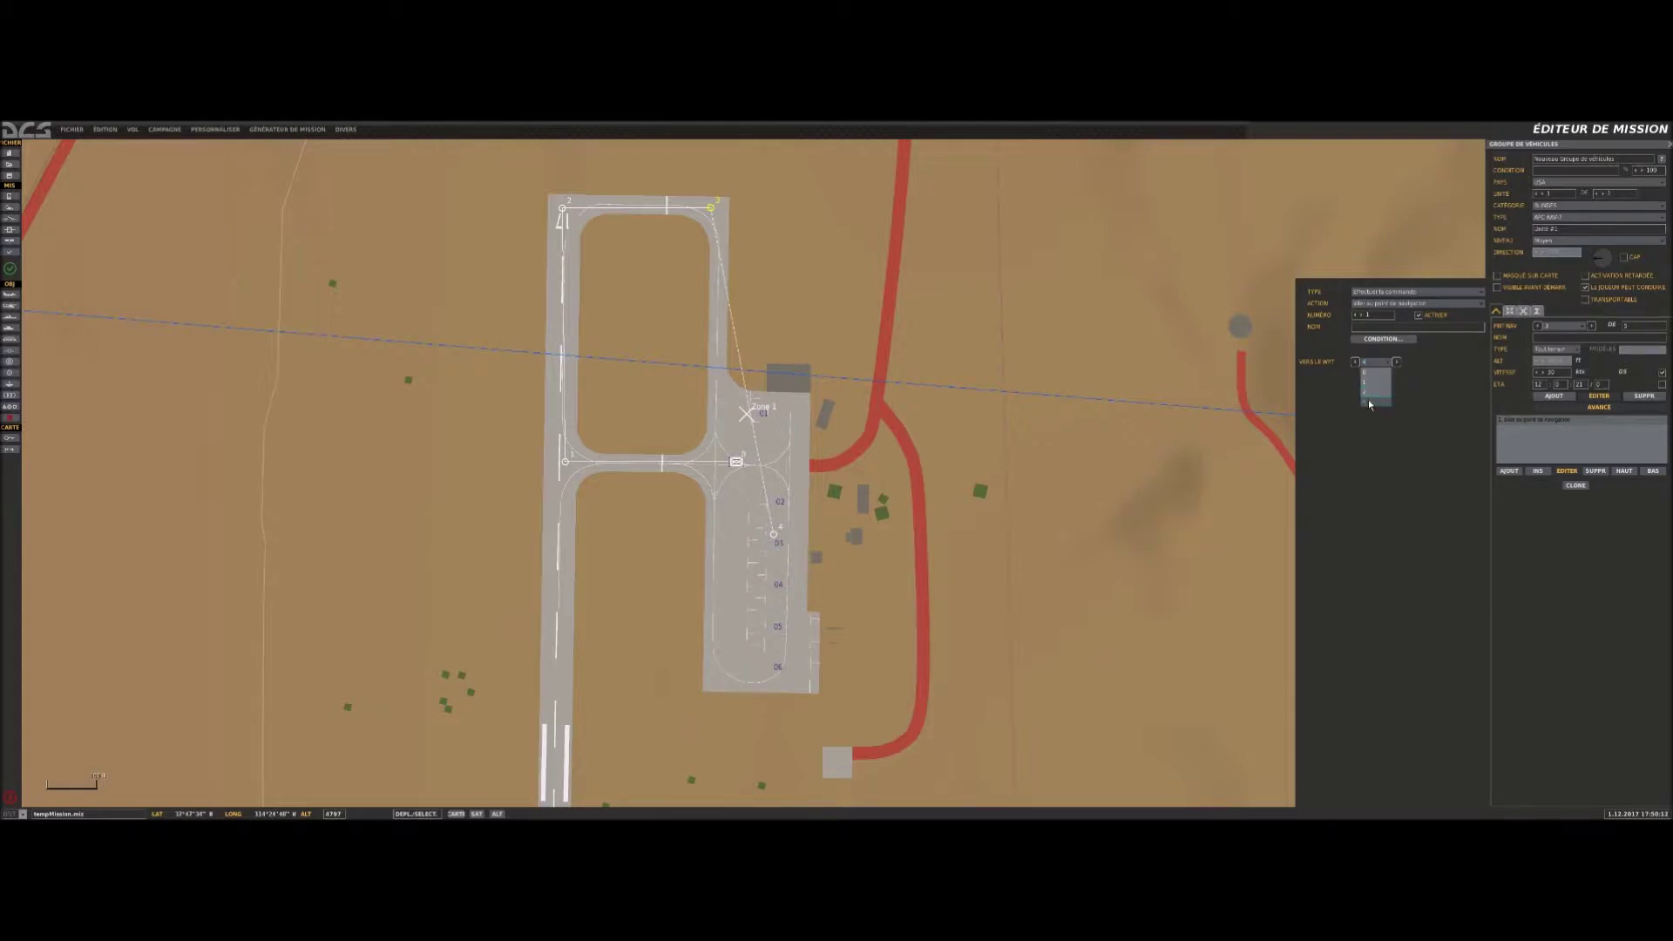
left_click(1368, 404)
left_click(1385, 364)
left_click(1366, 391)
Try an "Aller au point de navigation" command among the vehicle group's triggered actions and remove it.
left_click(1522, 313)
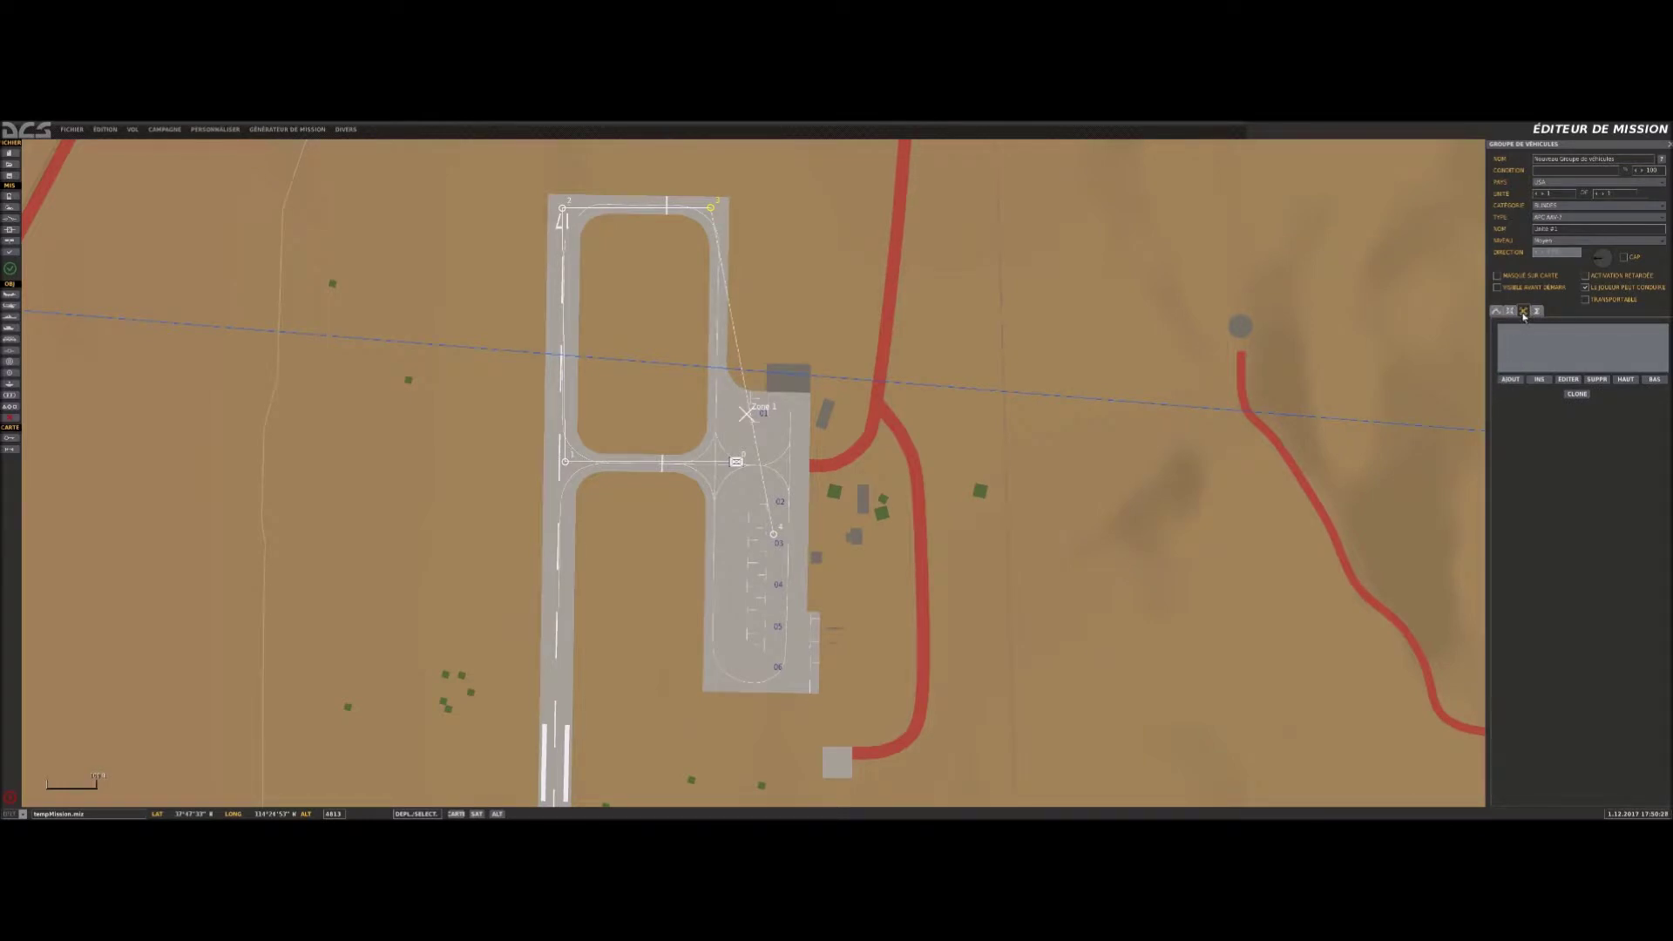
left_click(1510, 379)
left_click(1416, 303)
left_click(1383, 381)
left_click(1393, 363)
left_click(1376, 412)
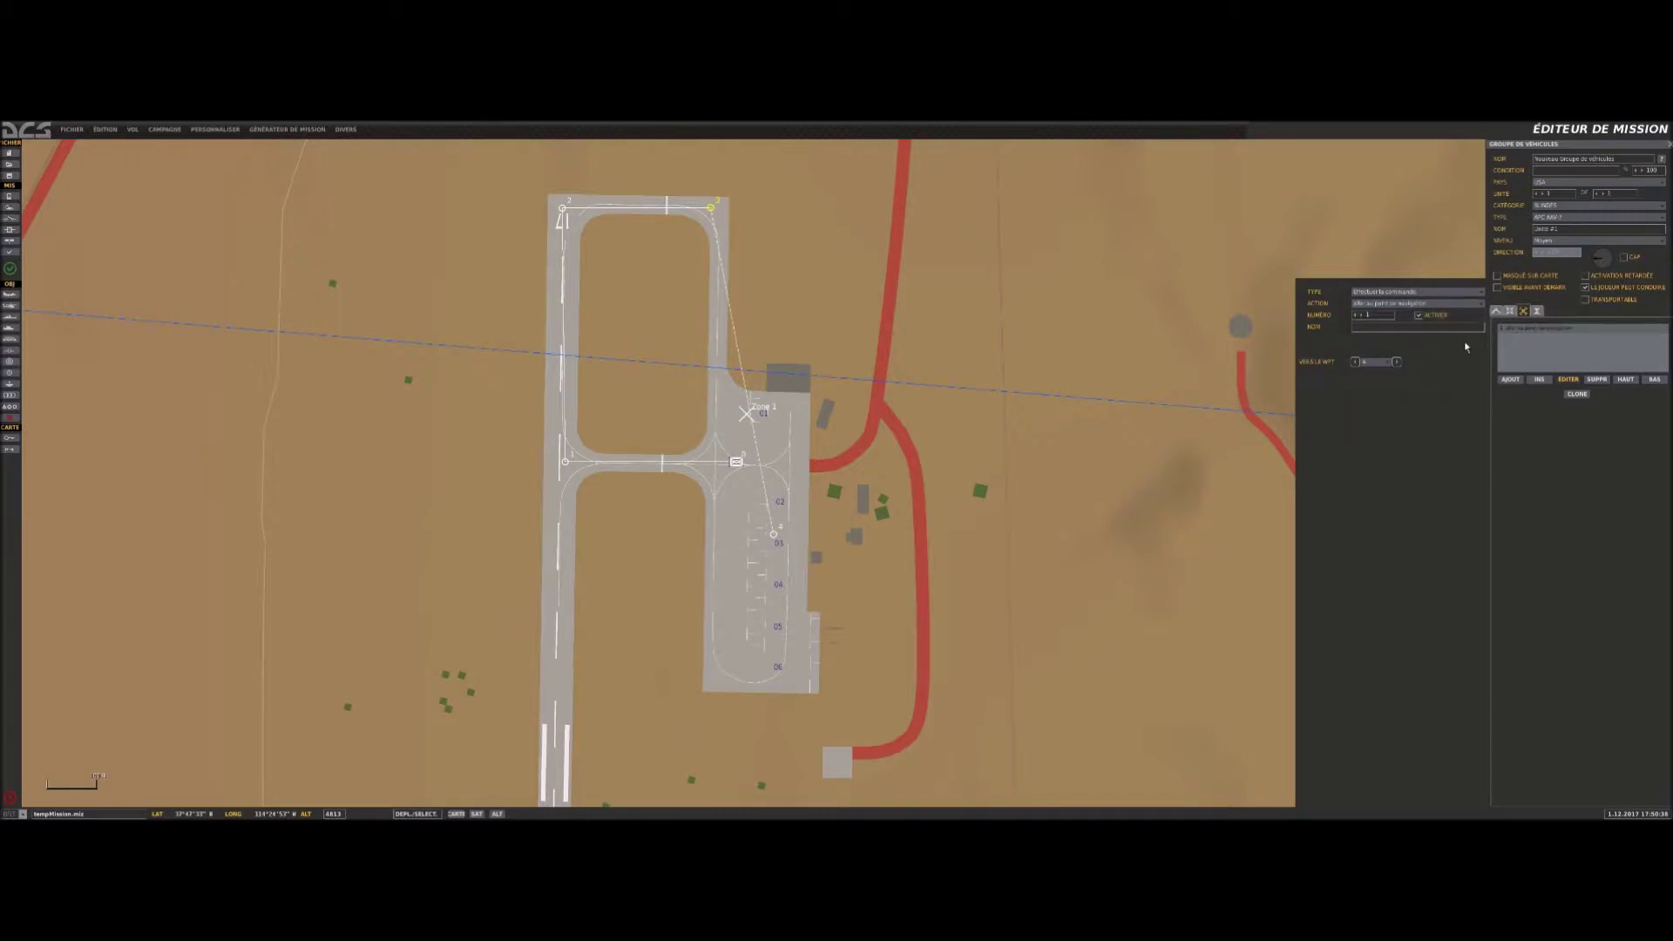
left_click(1598, 380)
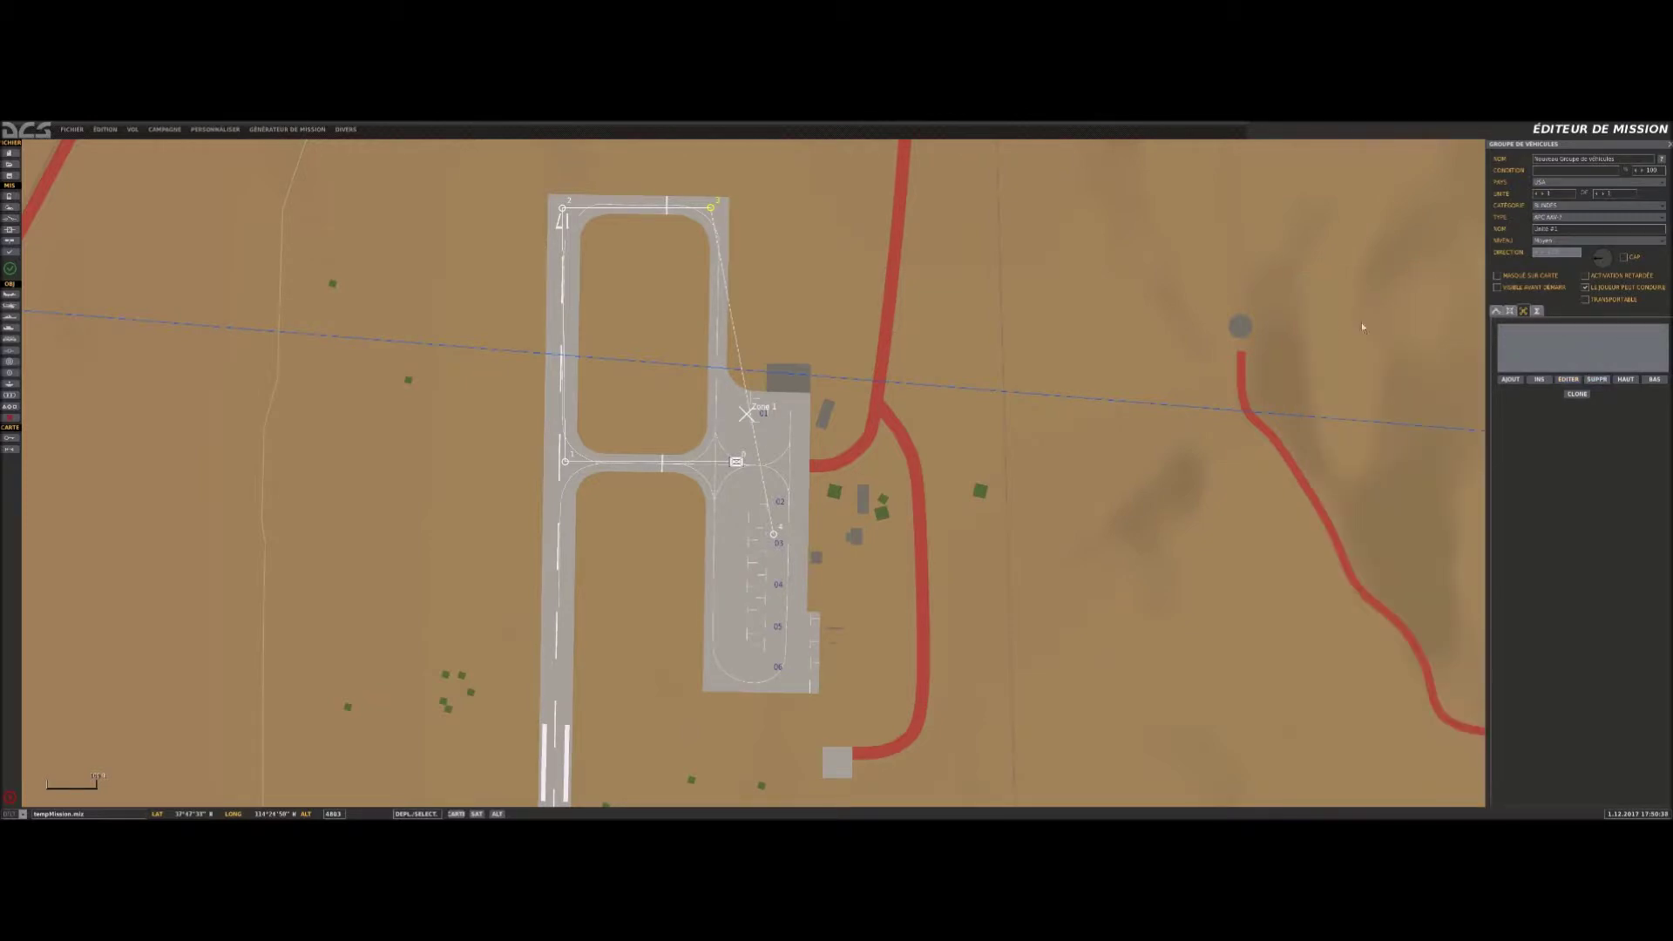
left_click(1333, 320)
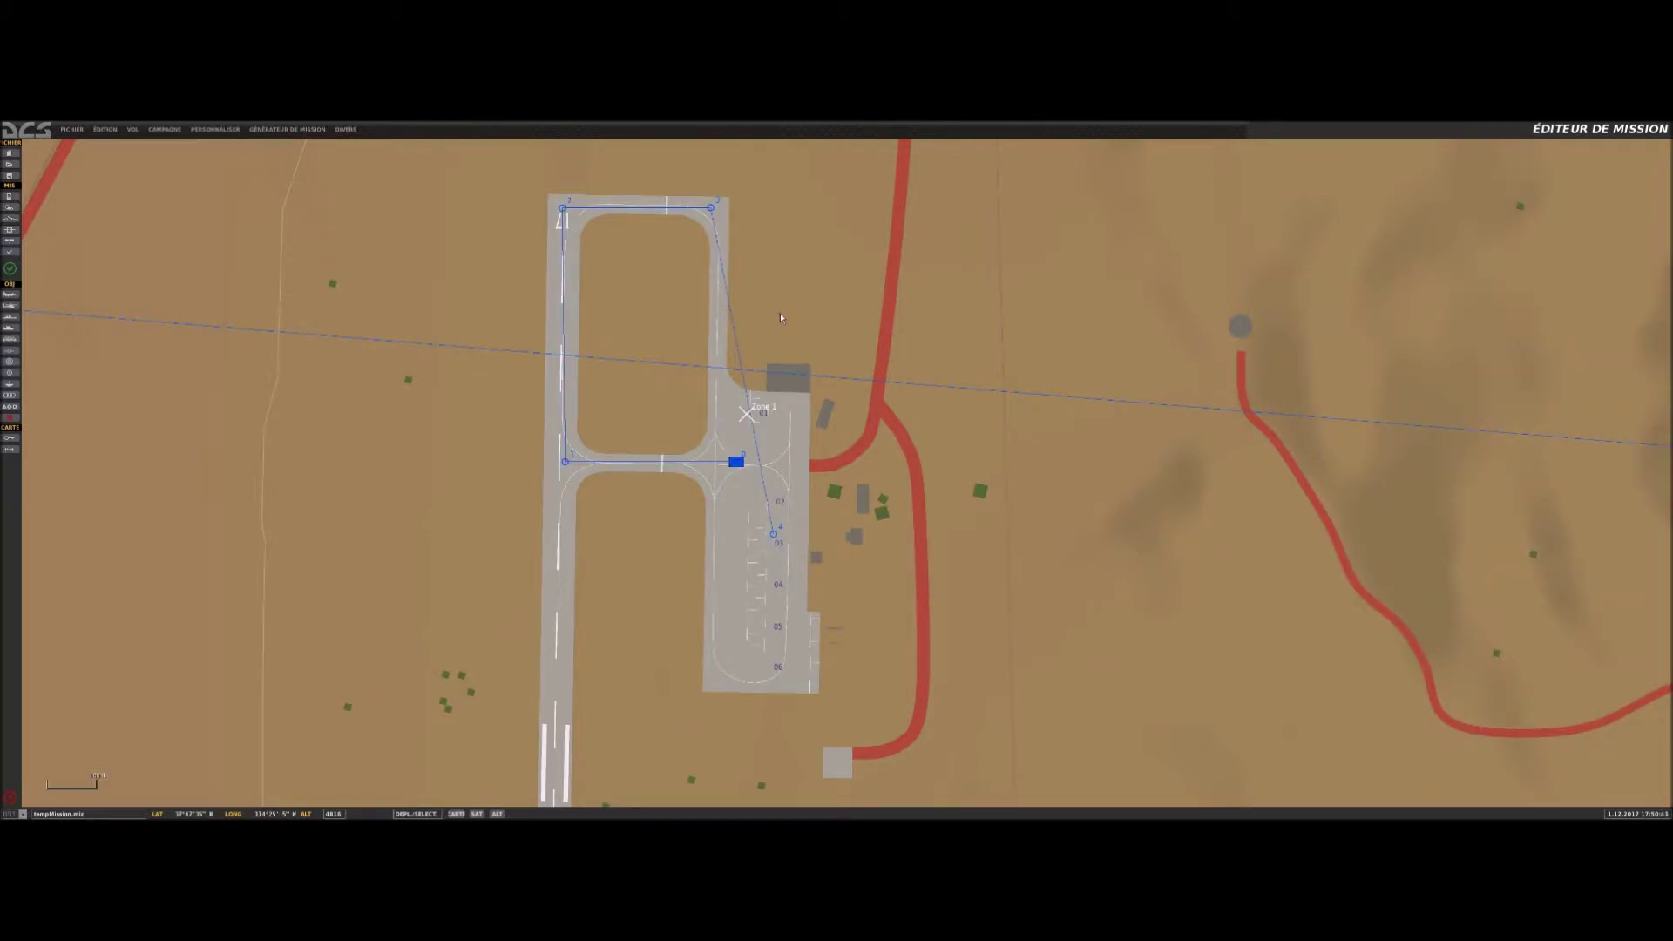
Review the corner waypoint's navigation task and the condition, message and flag actions of the Zone 1 trigger.
left_click(711, 208)
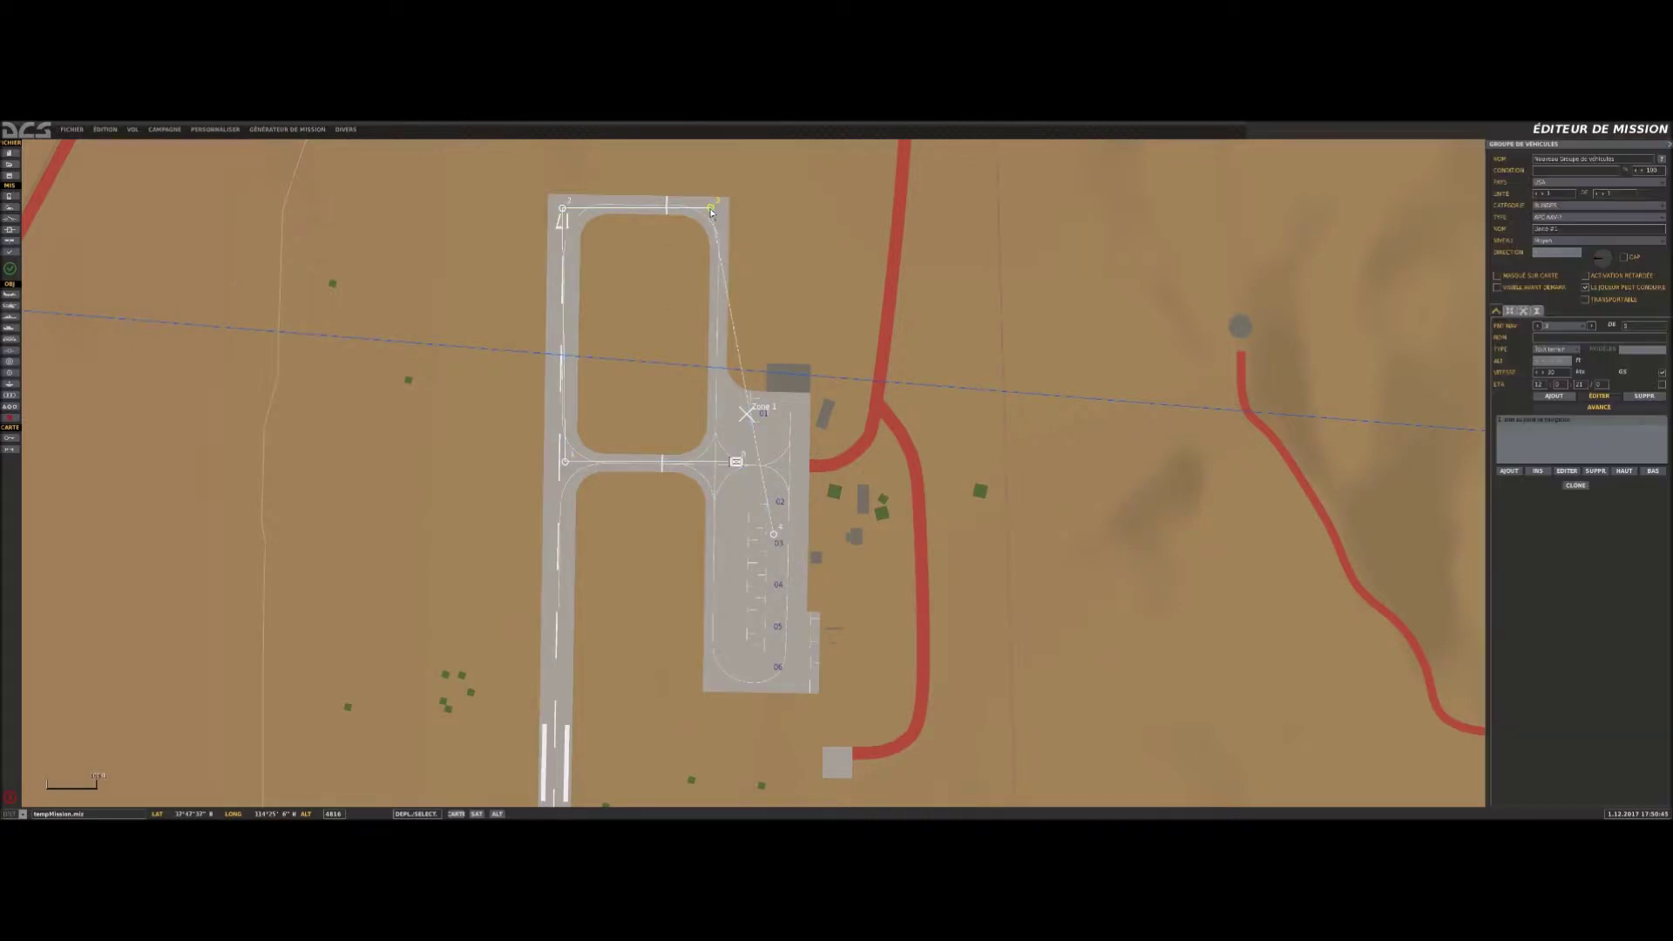
double_click(1521, 423)
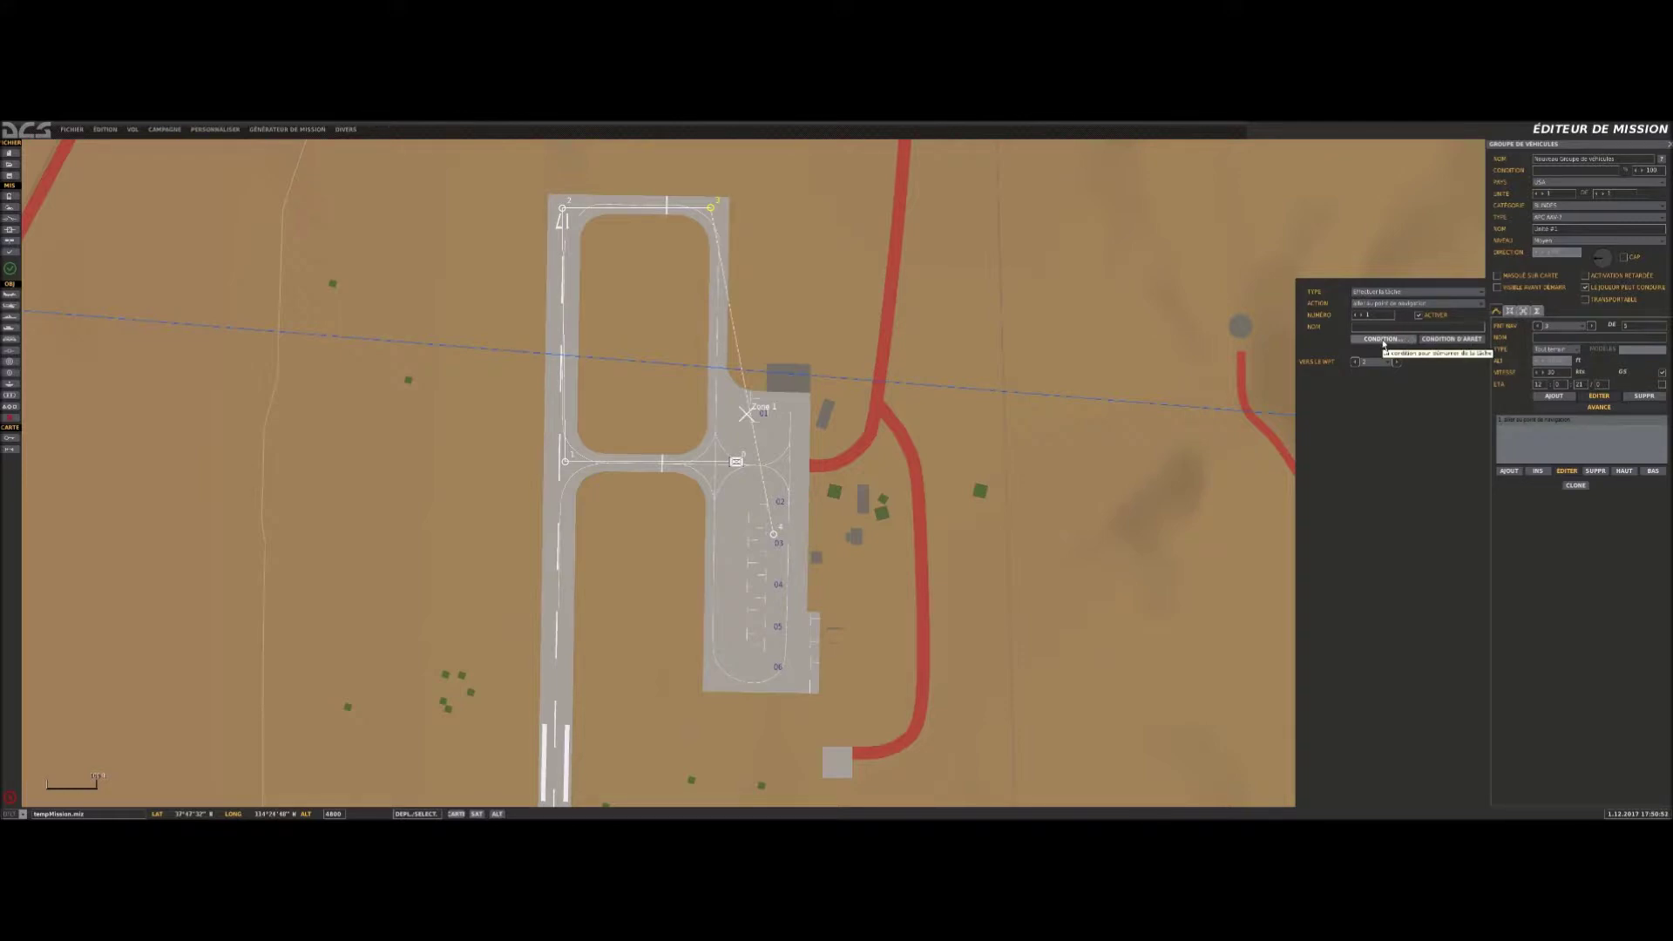
scroll(433, 320, "down", 1)
scroll(229, 325, "down", 2)
scroll(364, 333, "down", 3)
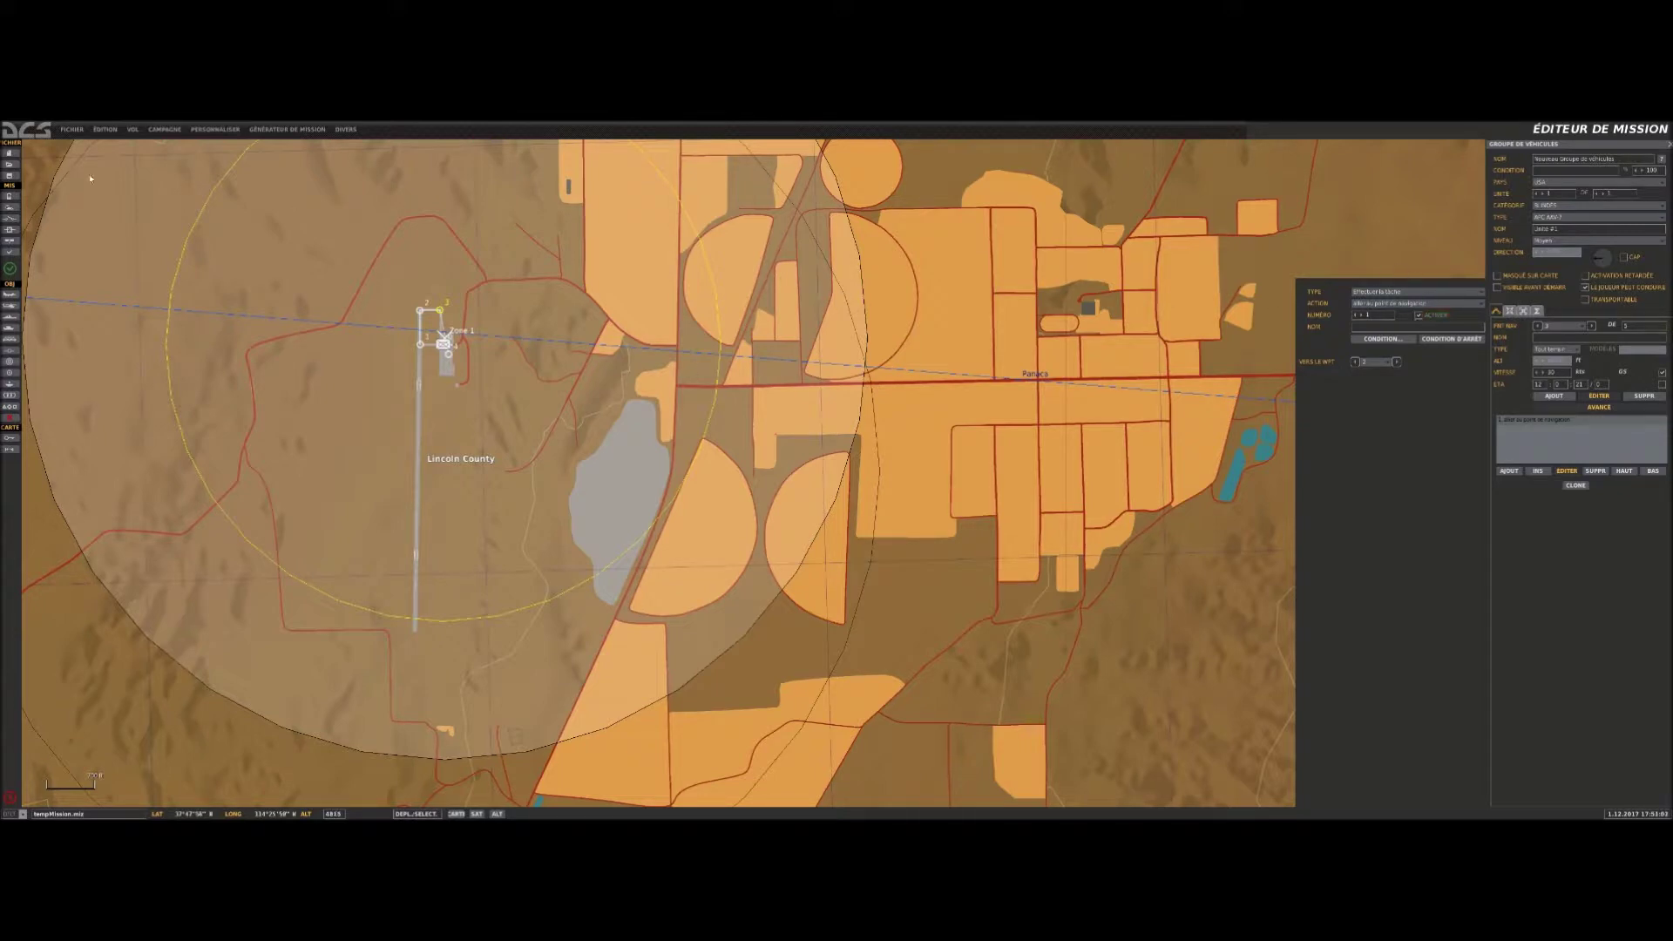
left_click(10, 218)
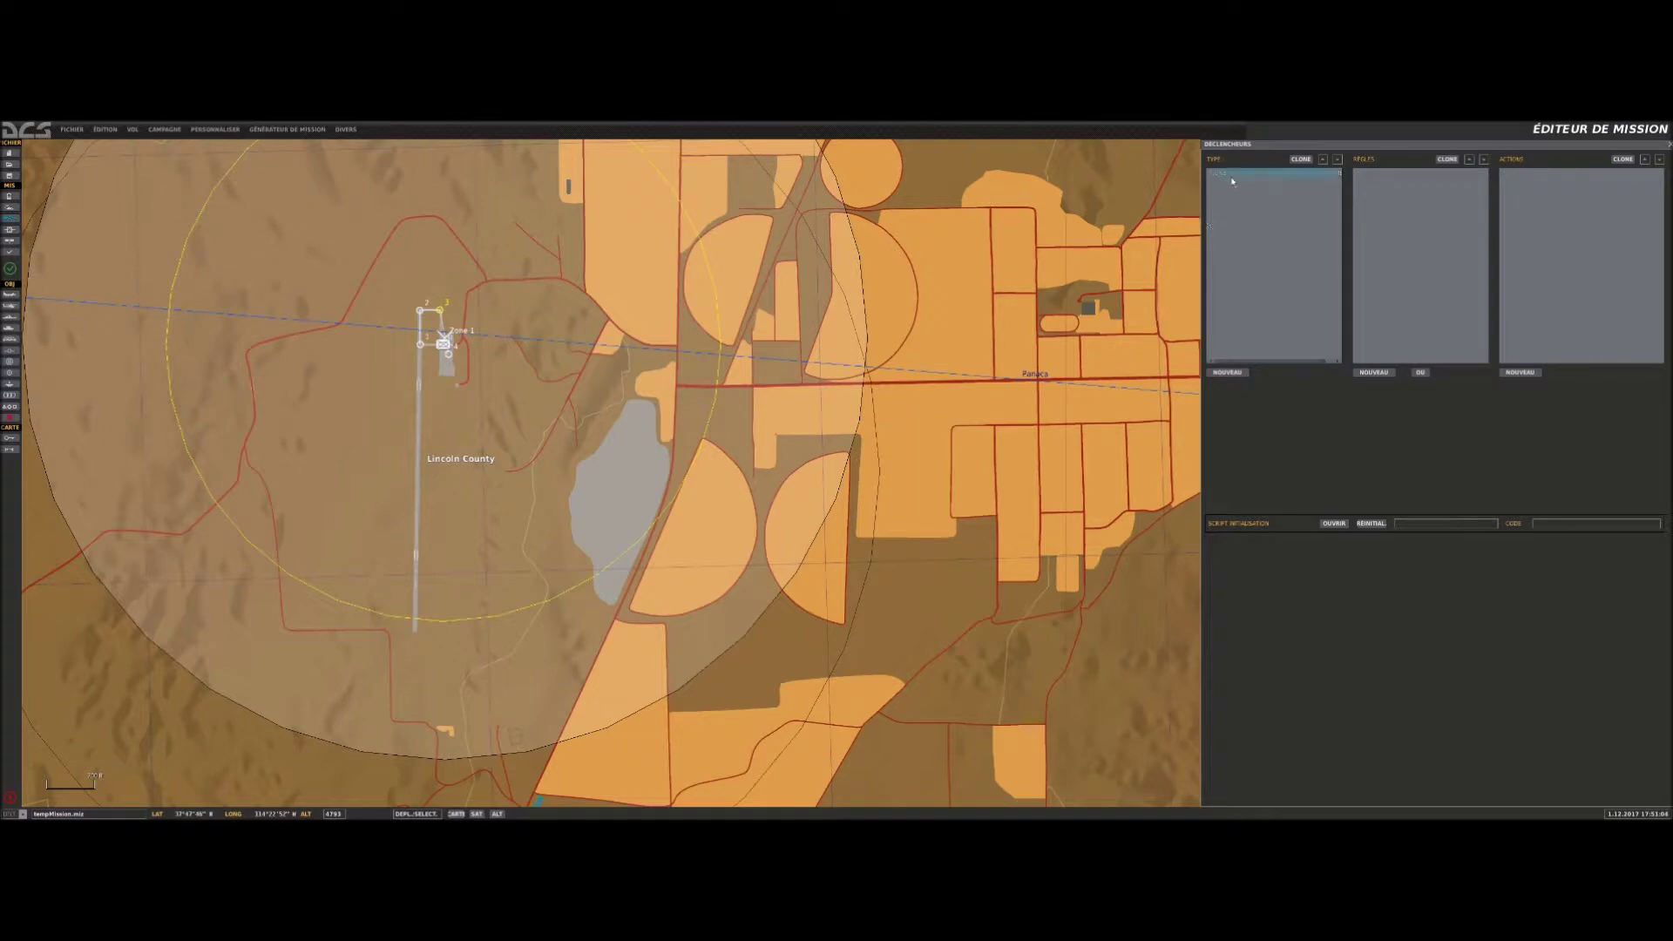
left_click(1232, 182)
left_click(1394, 174)
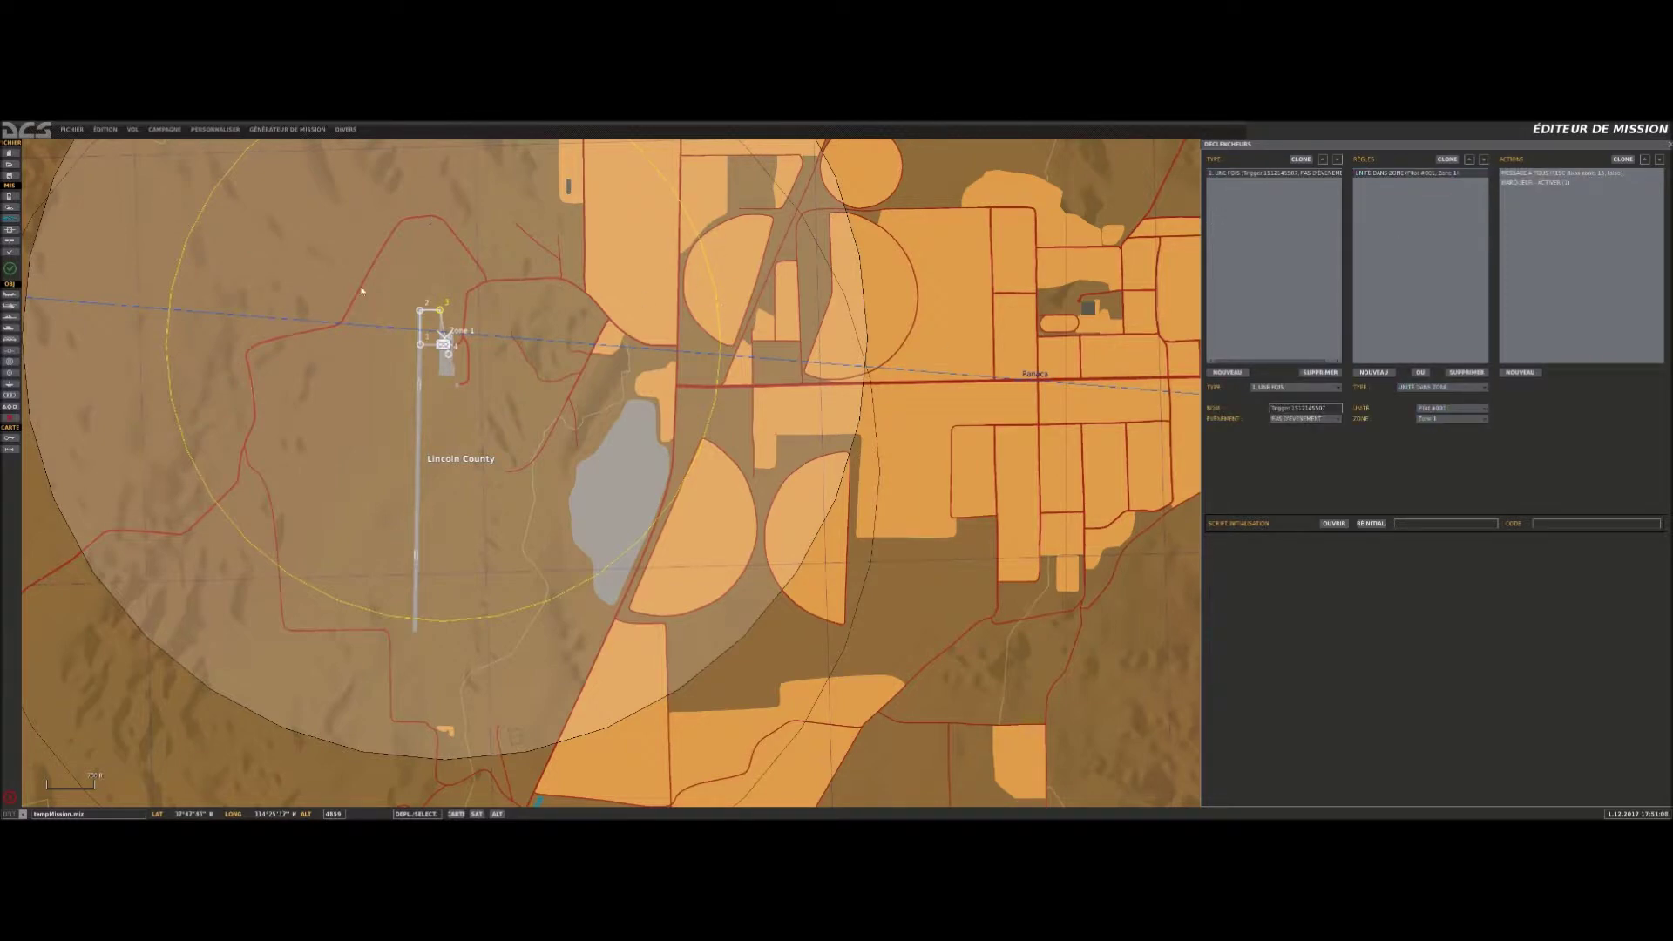
left_click(1564, 172)
left_click(1538, 182)
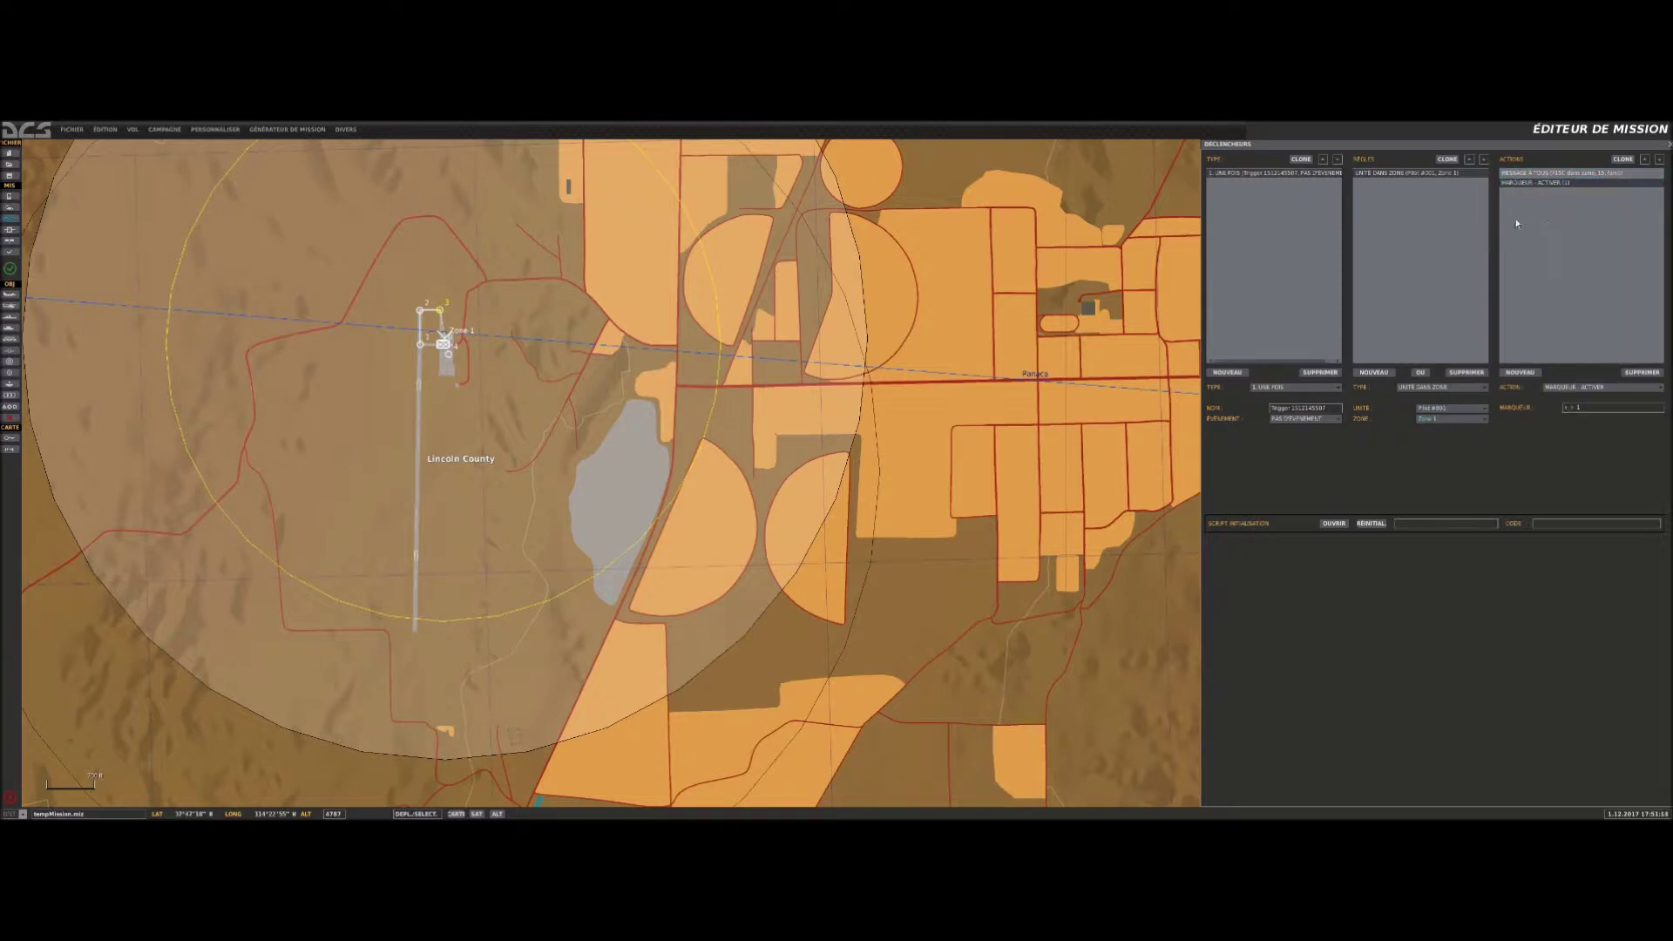
Open the start condition settings of the navigation task at the north taxiway's east corner waypoint.
left_click(442, 340)
scroll(439, 321, "up", 5)
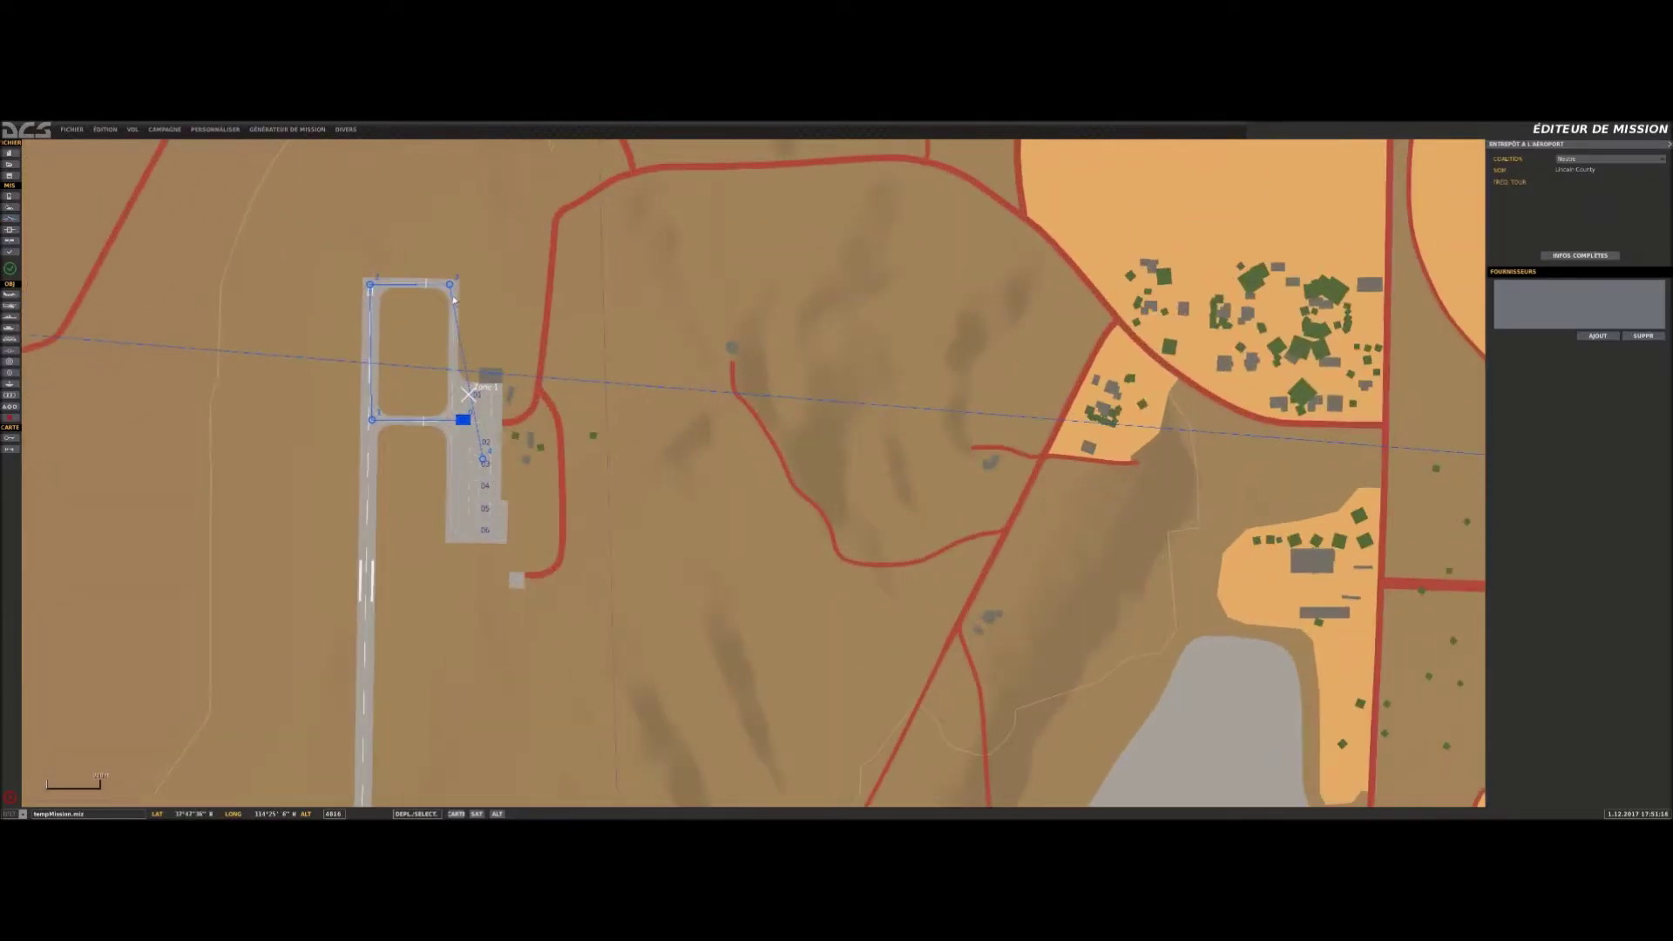
left_click(451, 287)
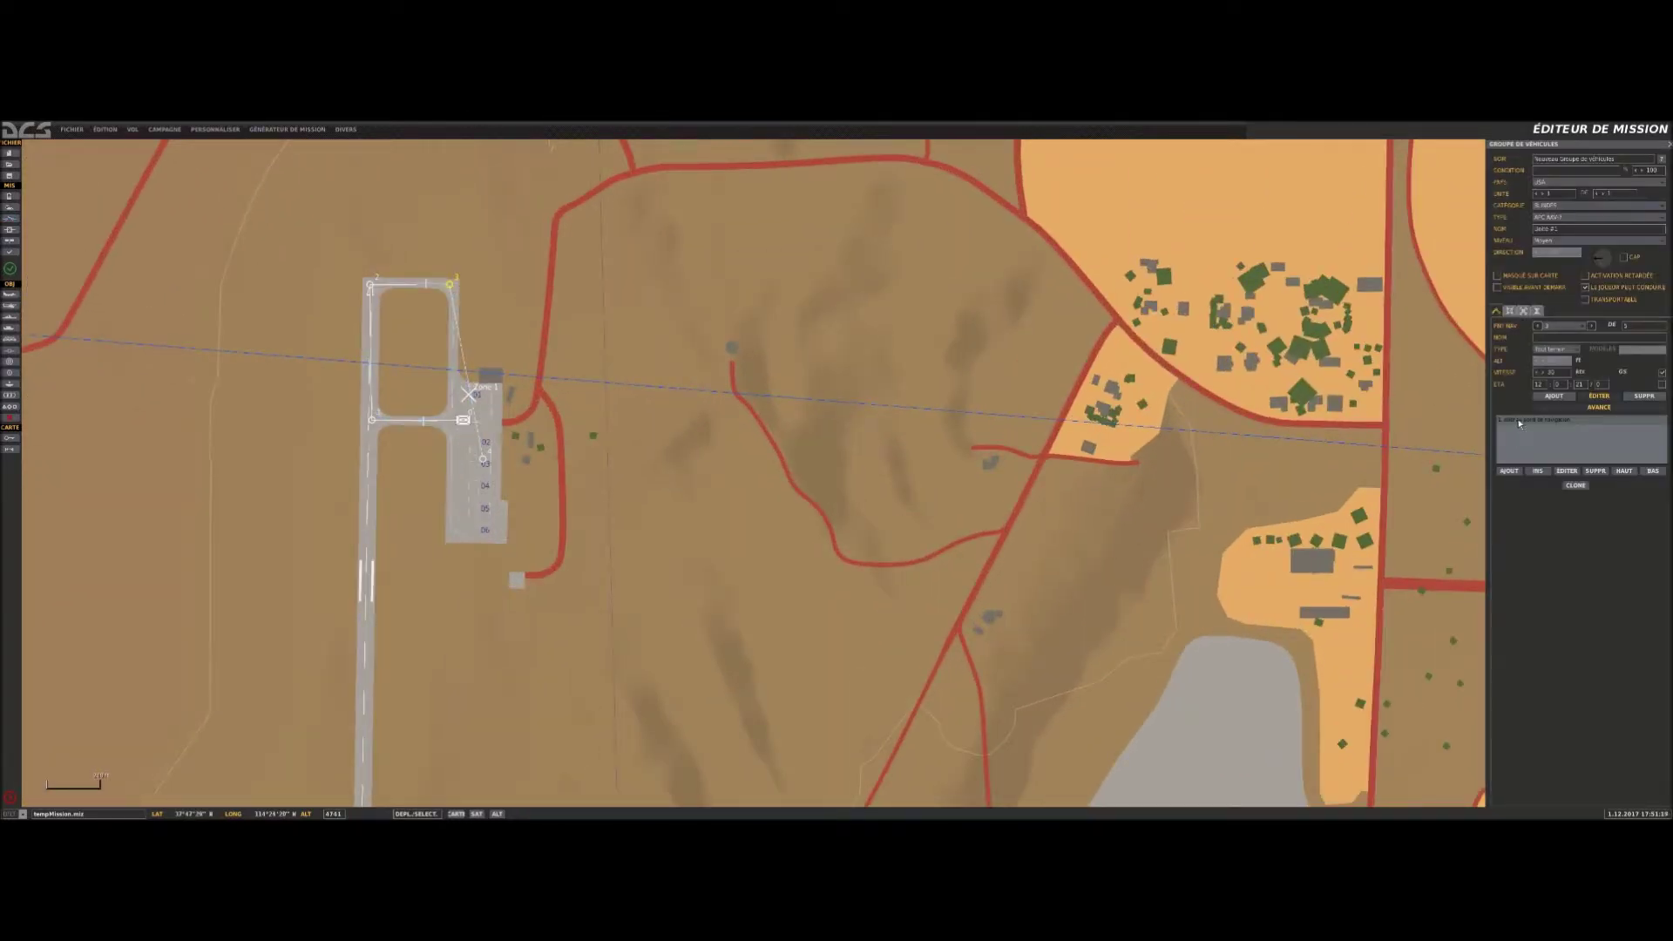
double_click(1521, 424)
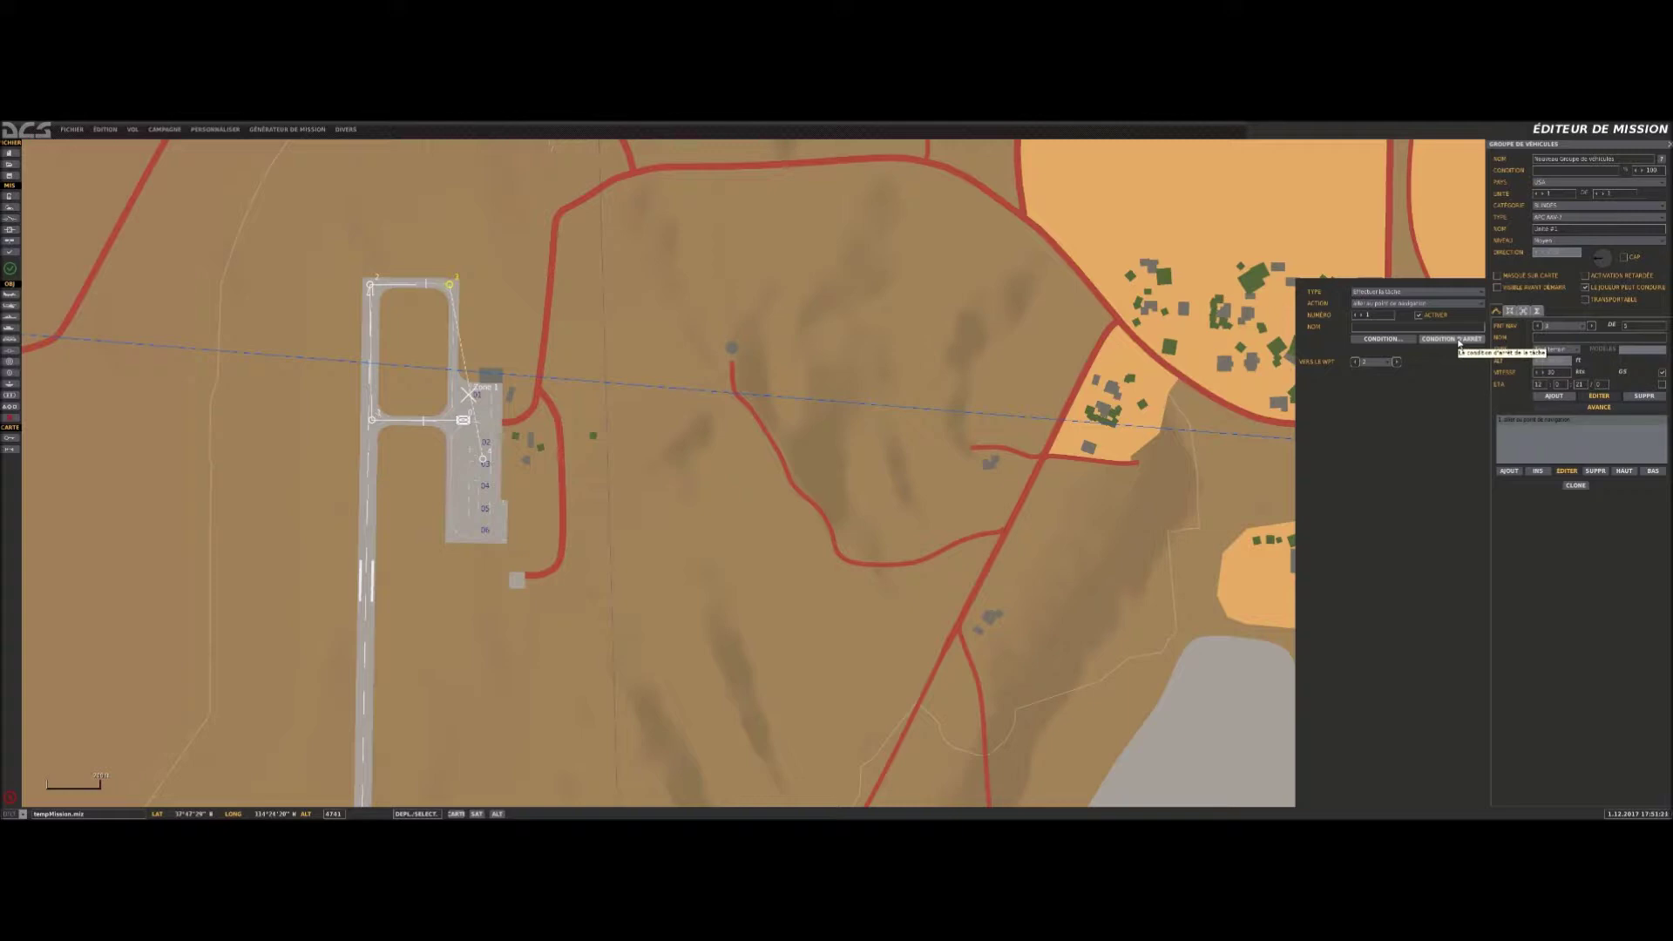
left_click(1381, 339)
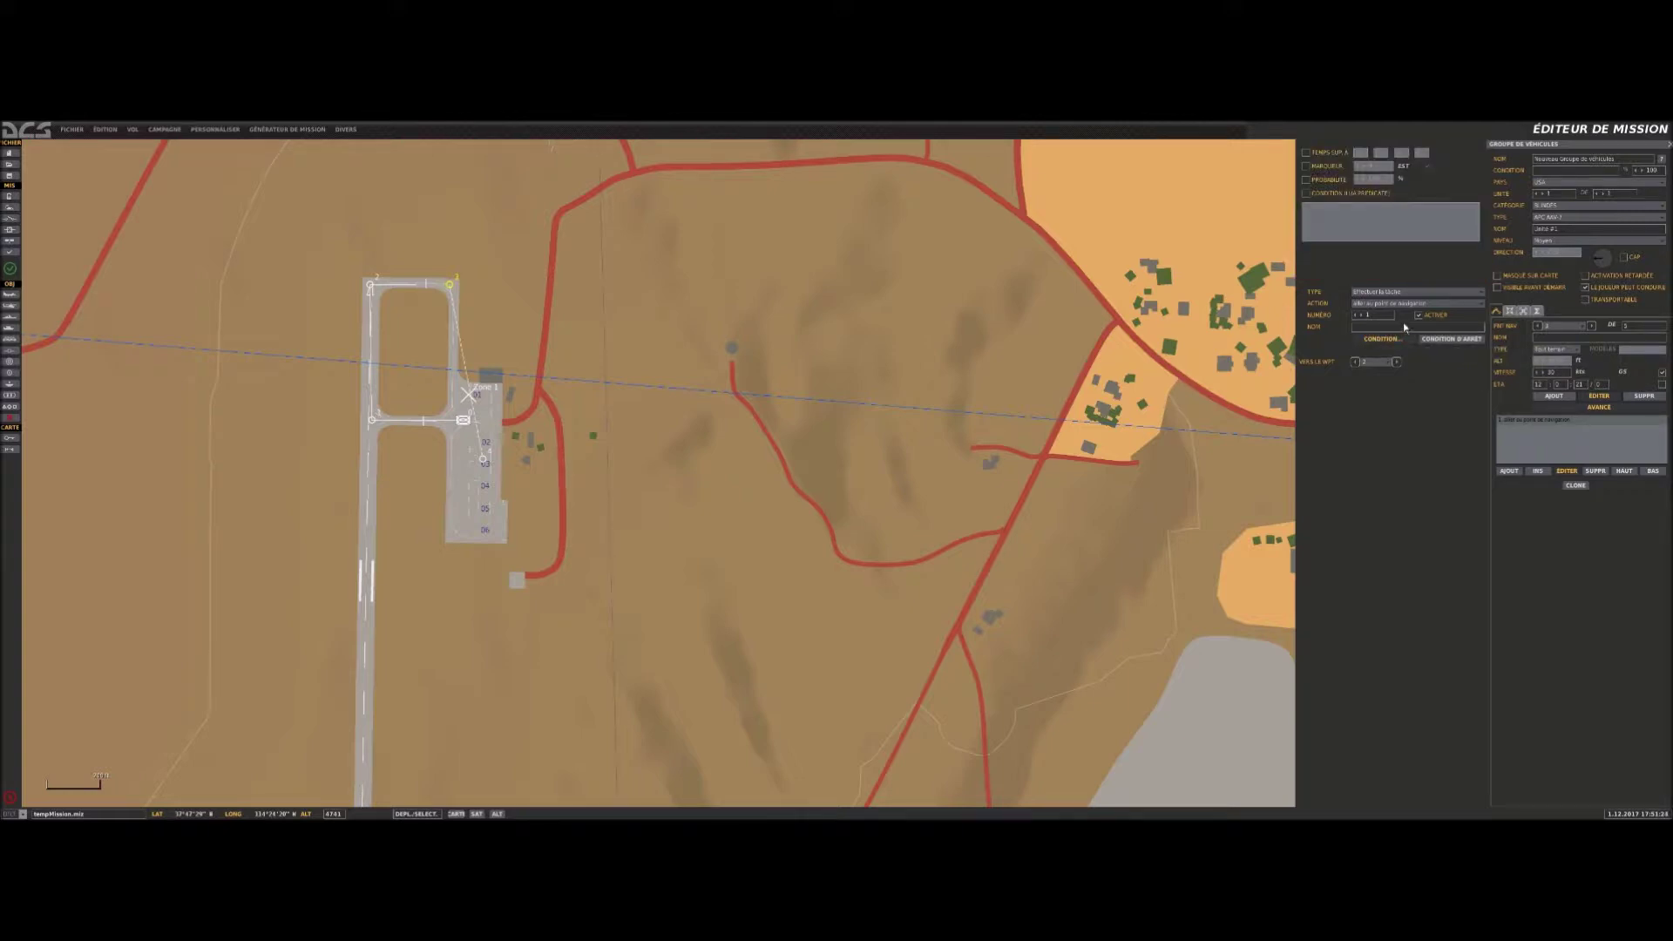
Enable a flag condition on the navigation task and set its stop condition to flag 1.
left_click(1307, 165)
type("1")
left_click(1450, 339)
left_click(1306, 166)
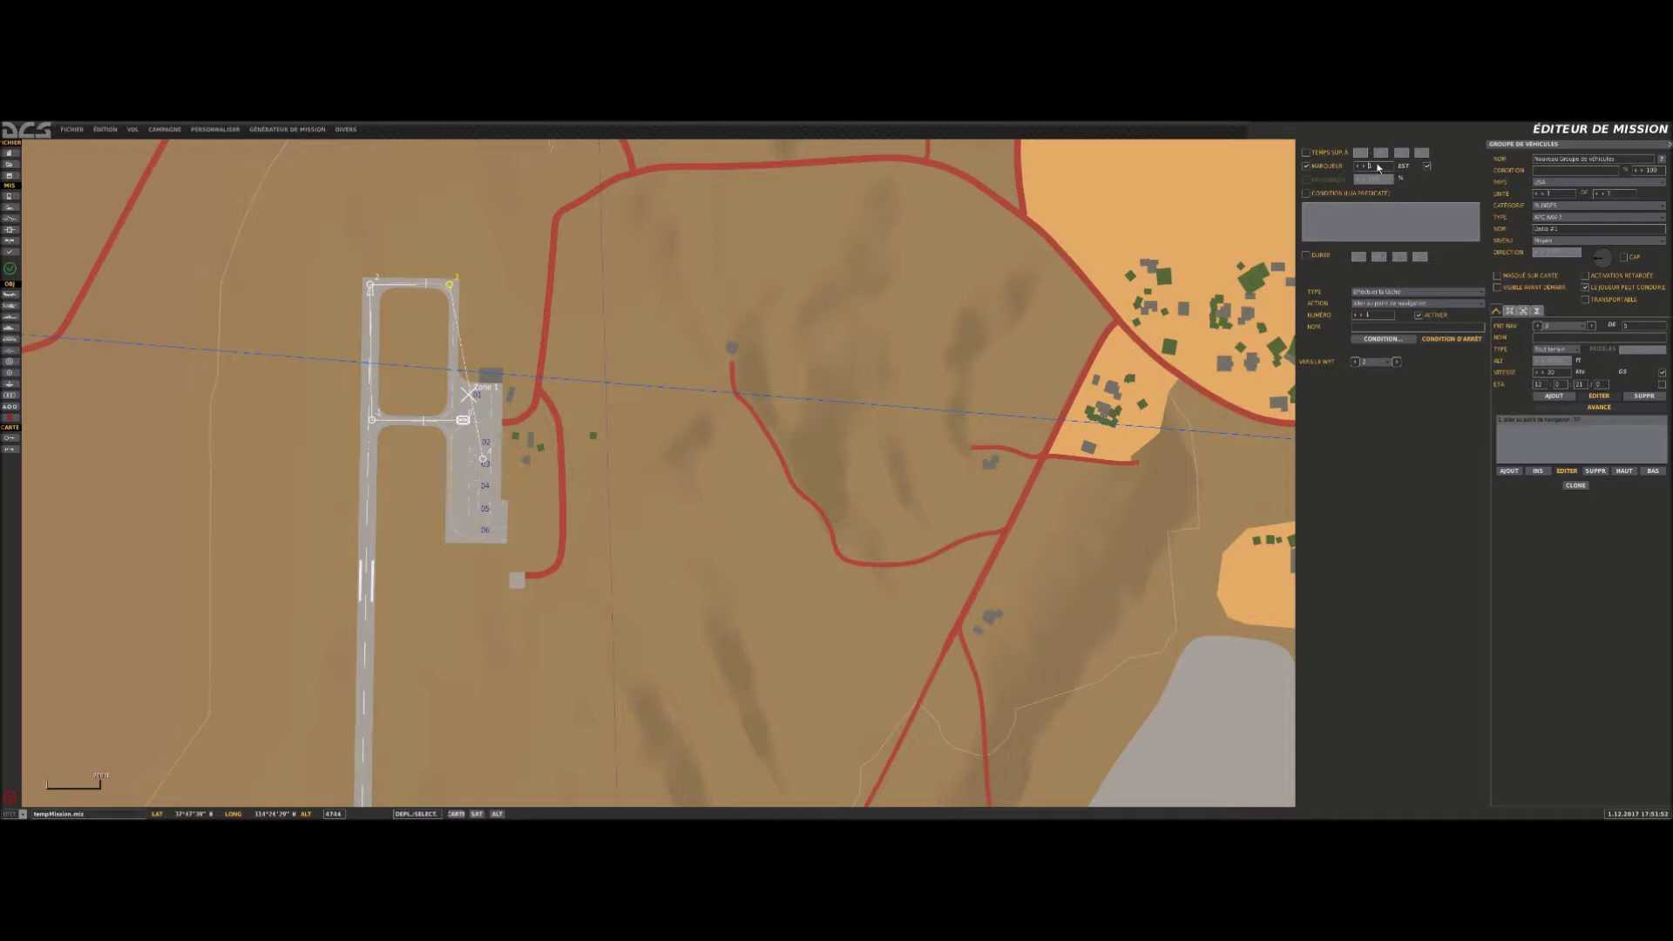
left_click(1387, 342)
Launch the mission to test the vehicle group's route.
scroll(96, 389, "down", 1)
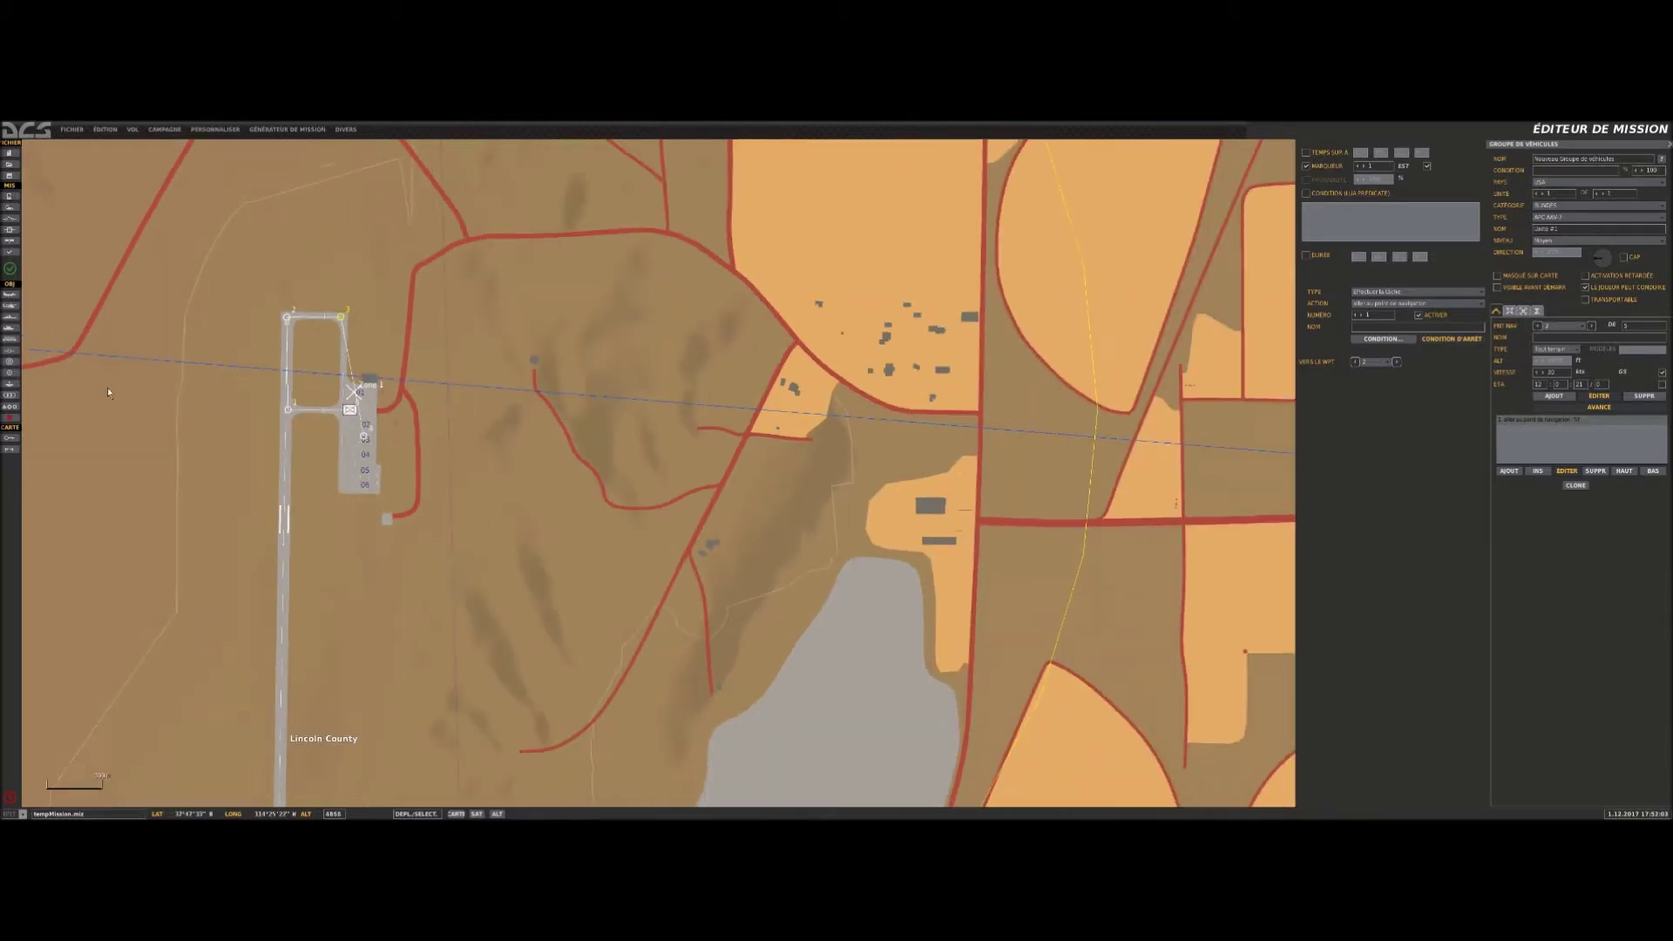
left_click(10, 272)
left_click(835, 500)
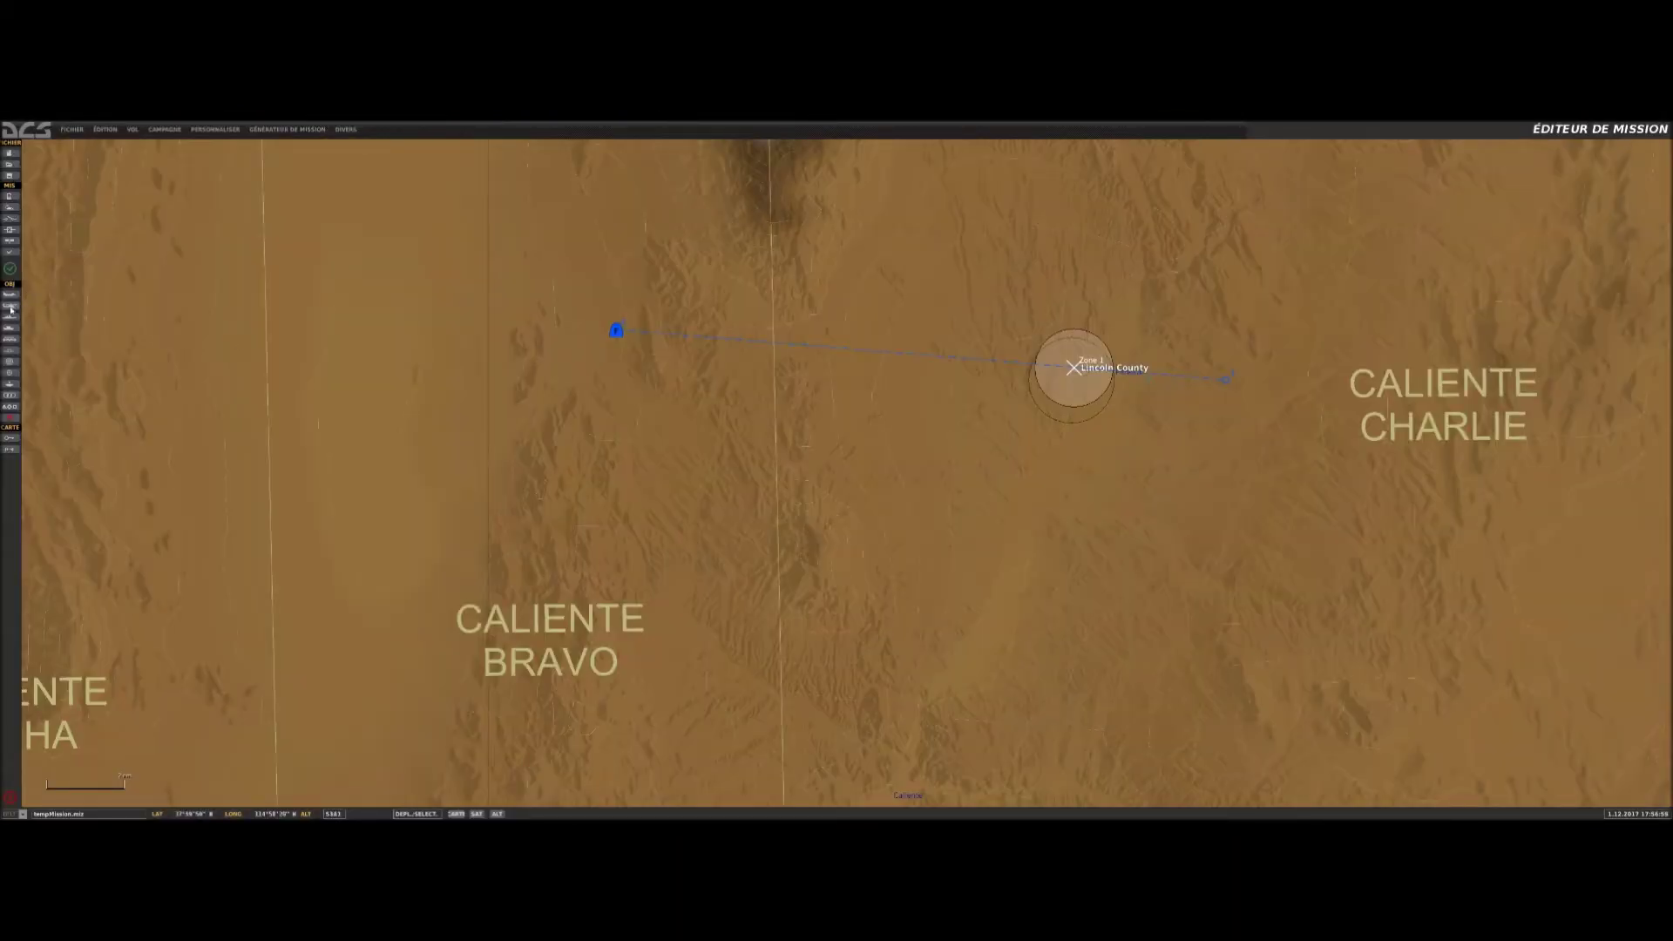
Place a new vehicle group on the Lincoln County airport apron, just south of the Zone 1 centre.
left_click(10, 338)
scroll(951, 375, "up", 6)
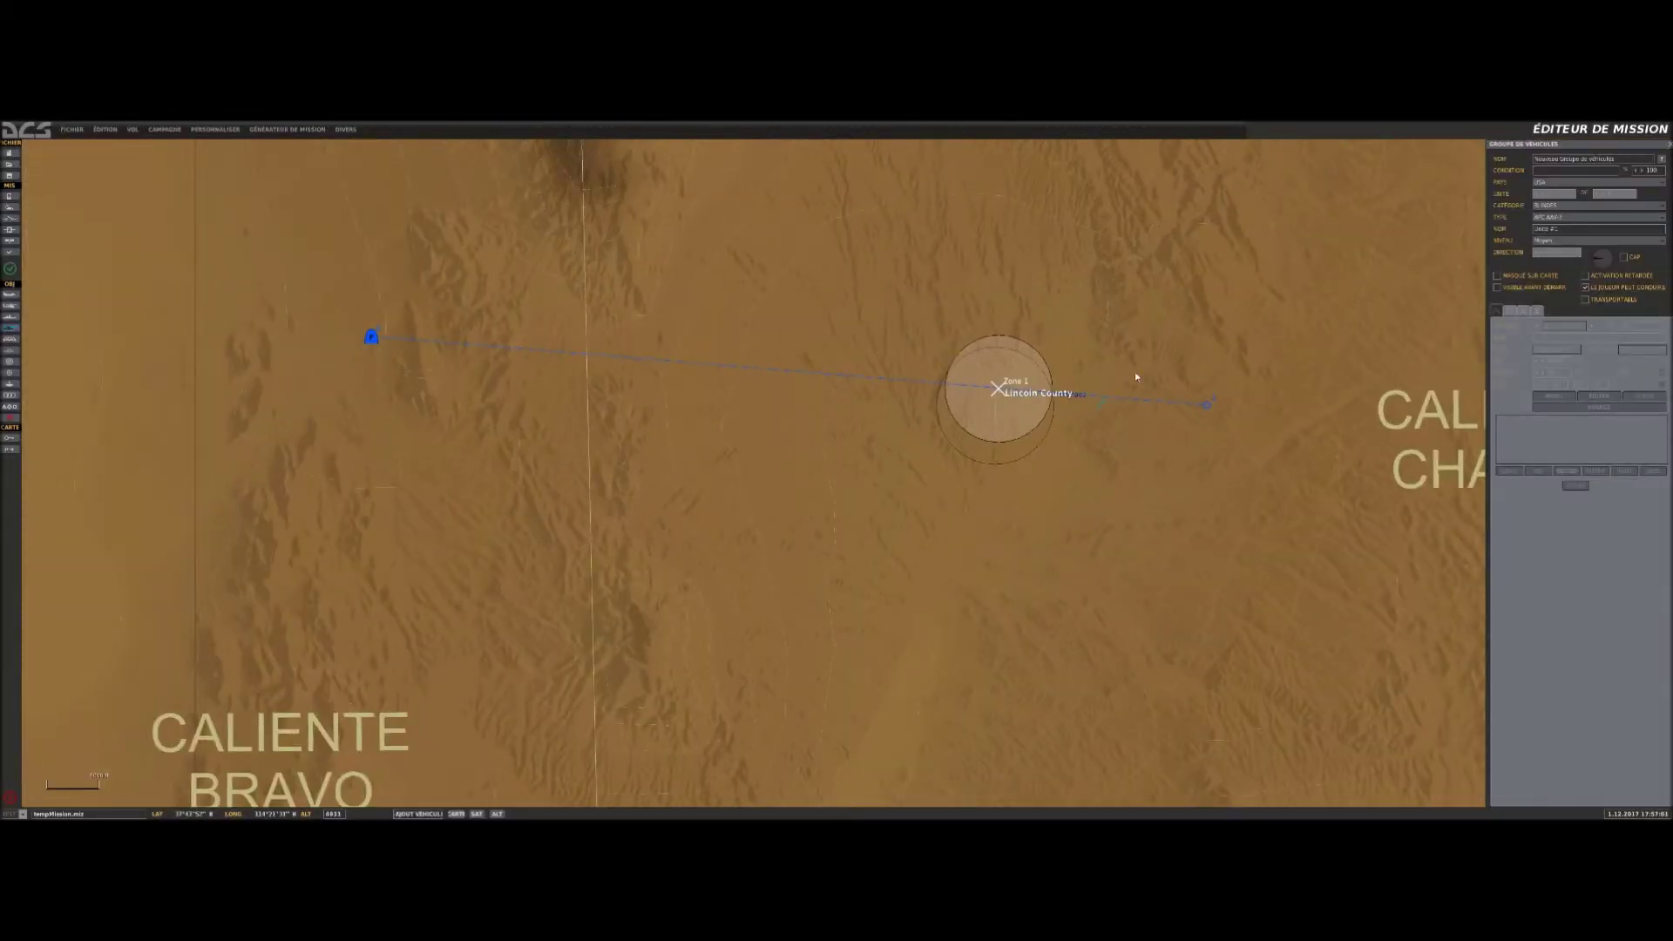
scroll(952, 374, "up", 5)
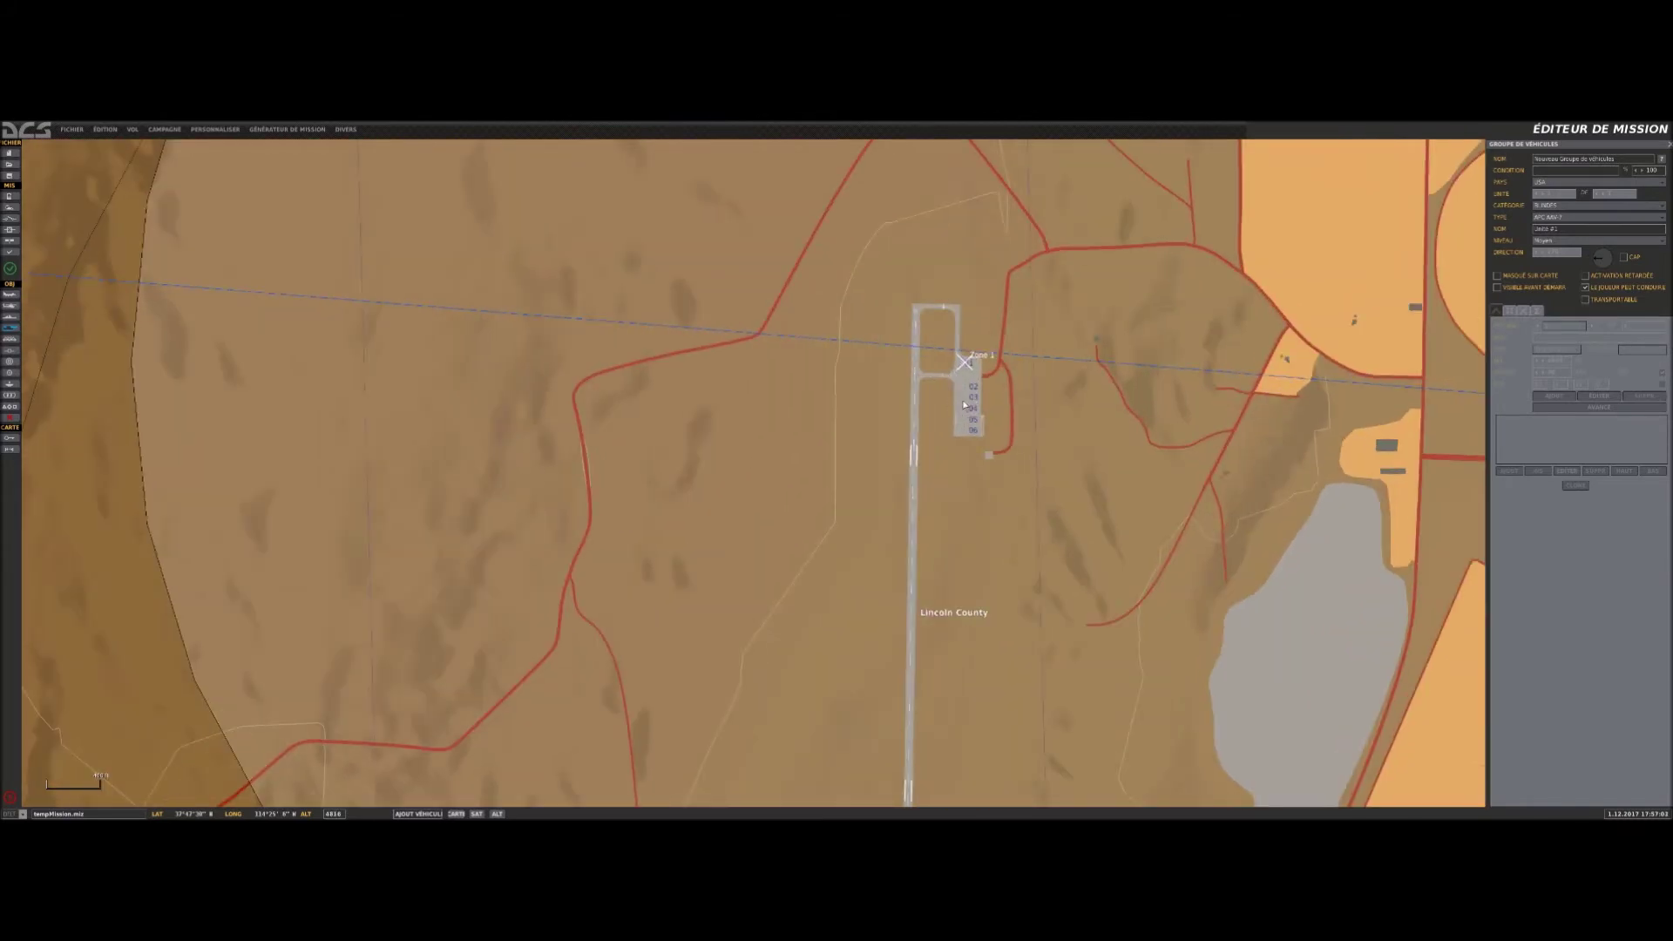
left_click(966, 371)
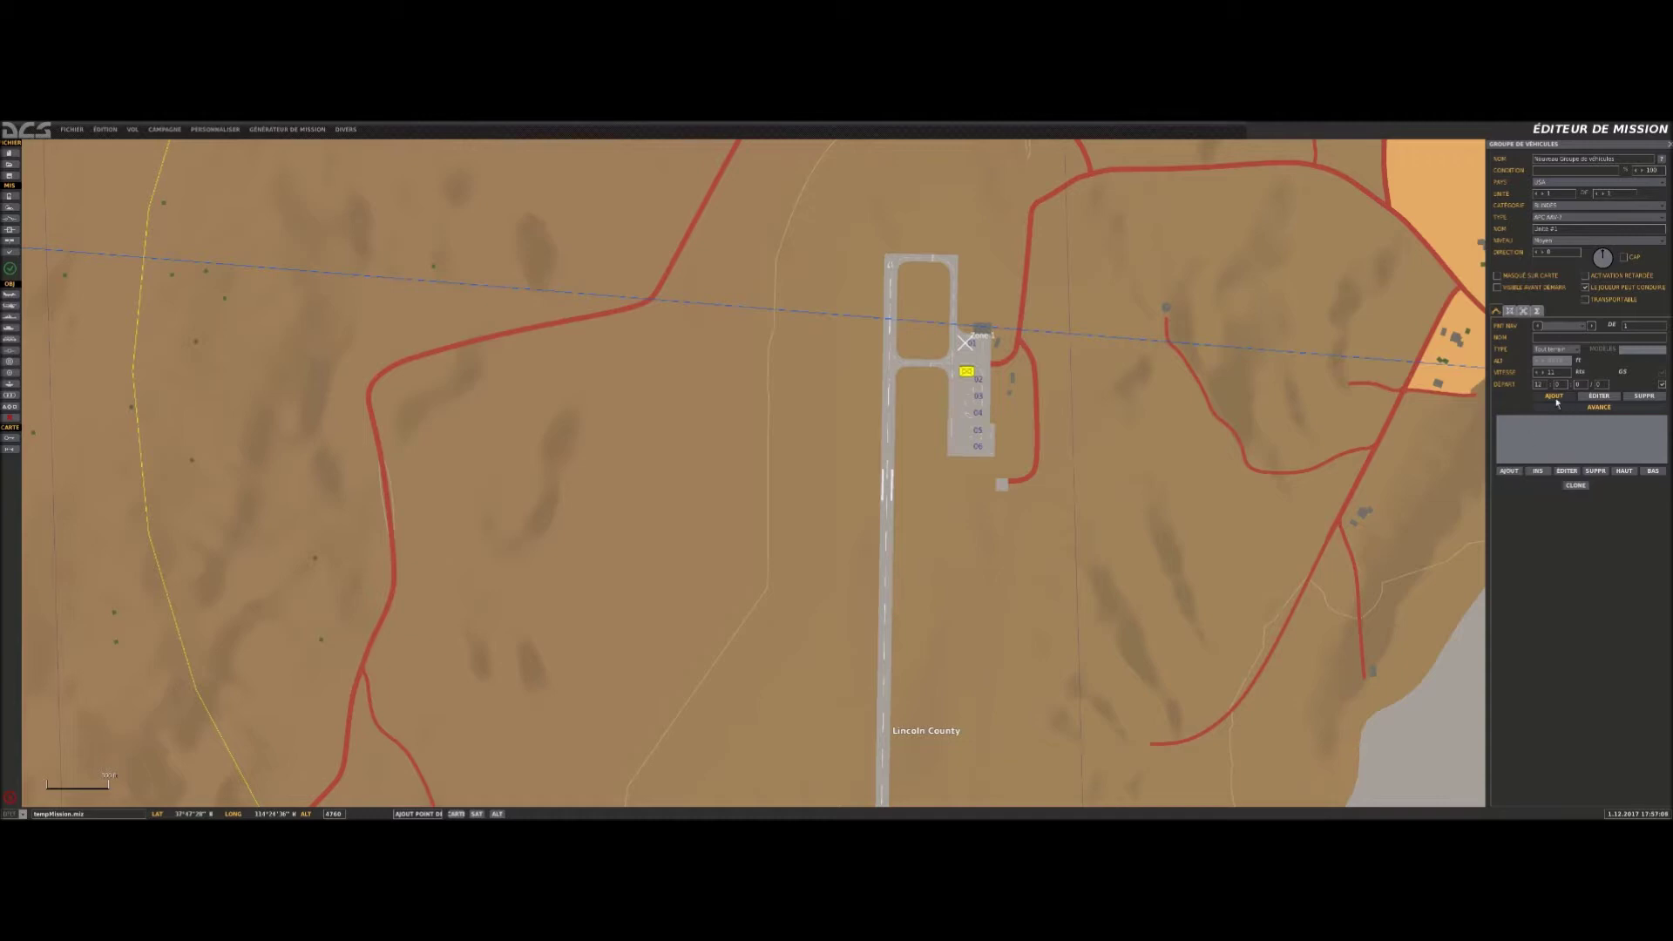
left_click(495, 429)
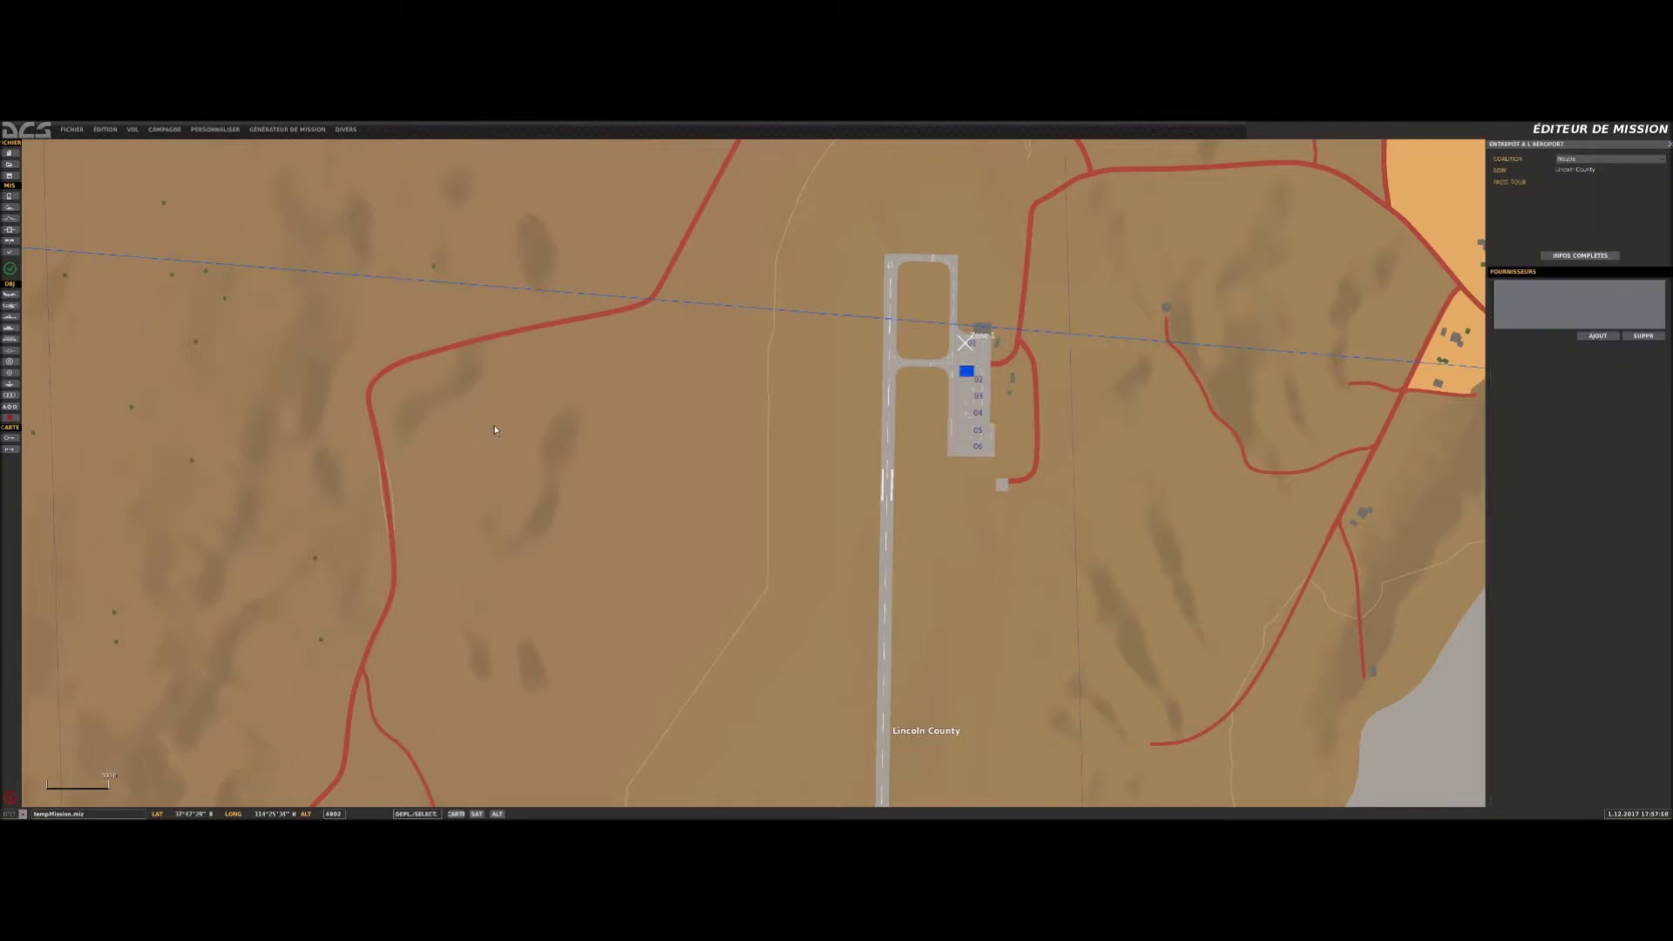
Add a route for the new vehicle group around the north taxiway loop, back to the apron, then to the west and southeast roads.
left_click(965, 372)
left_click(1556, 397)
left_click(888, 261)
left_click(976, 400)
left_click(361, 486)
left_click(1301, 567)
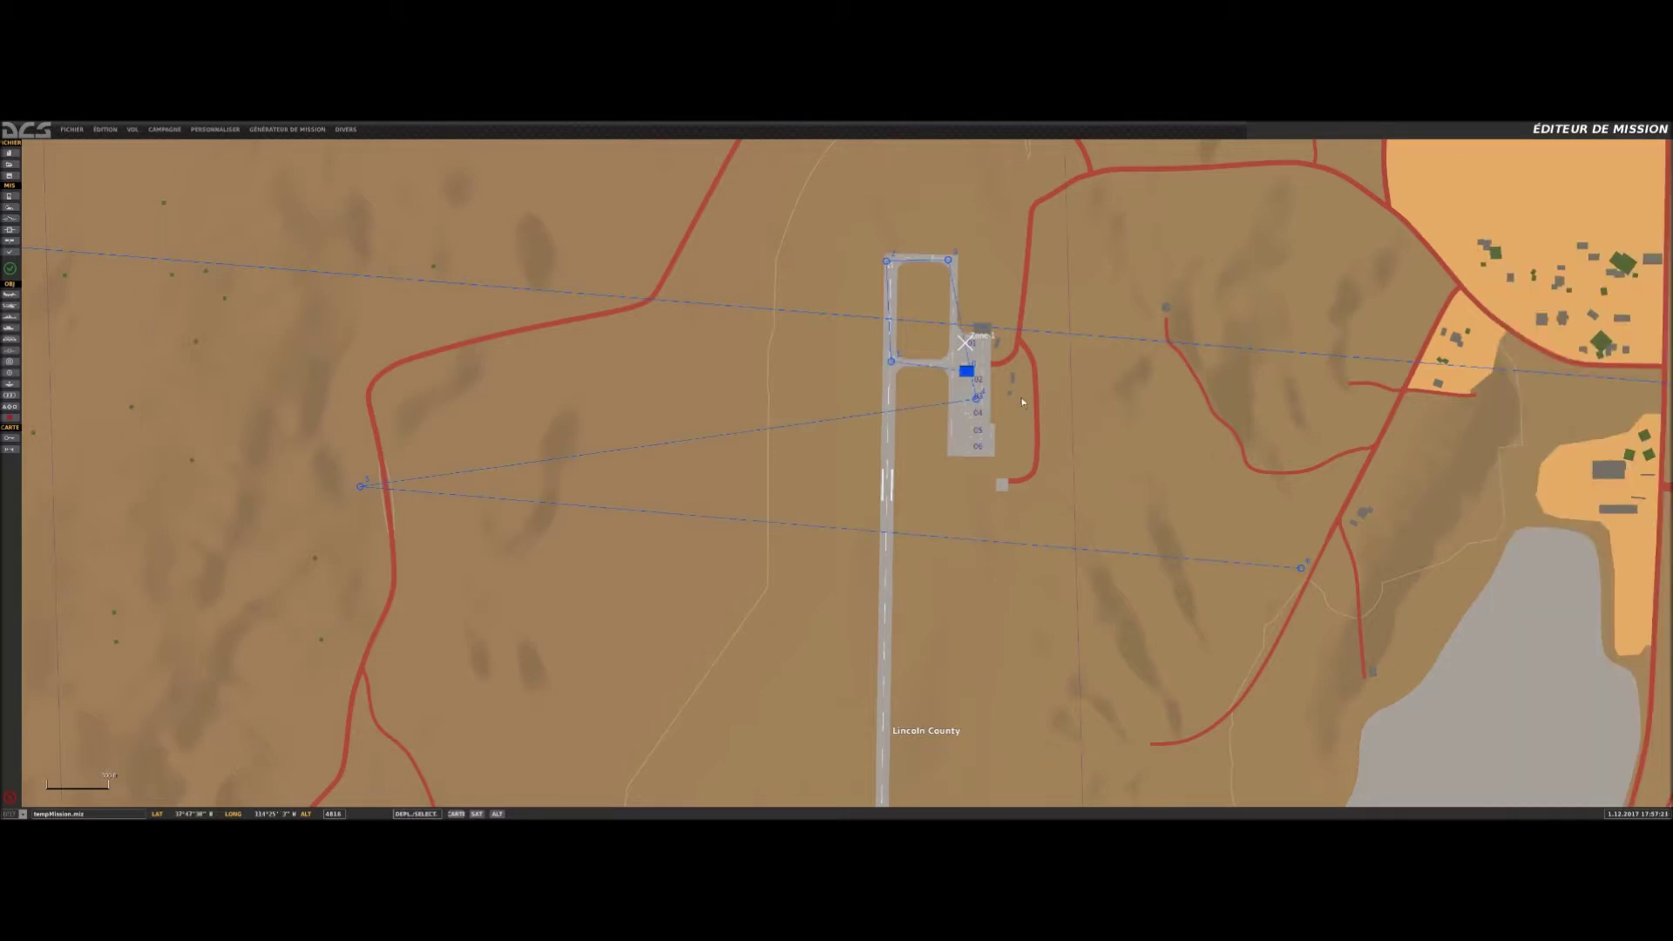
Add an advanced action to the taxiway loop's northeast waypoint and try its command, option and task choices.
left_click(977, 400)
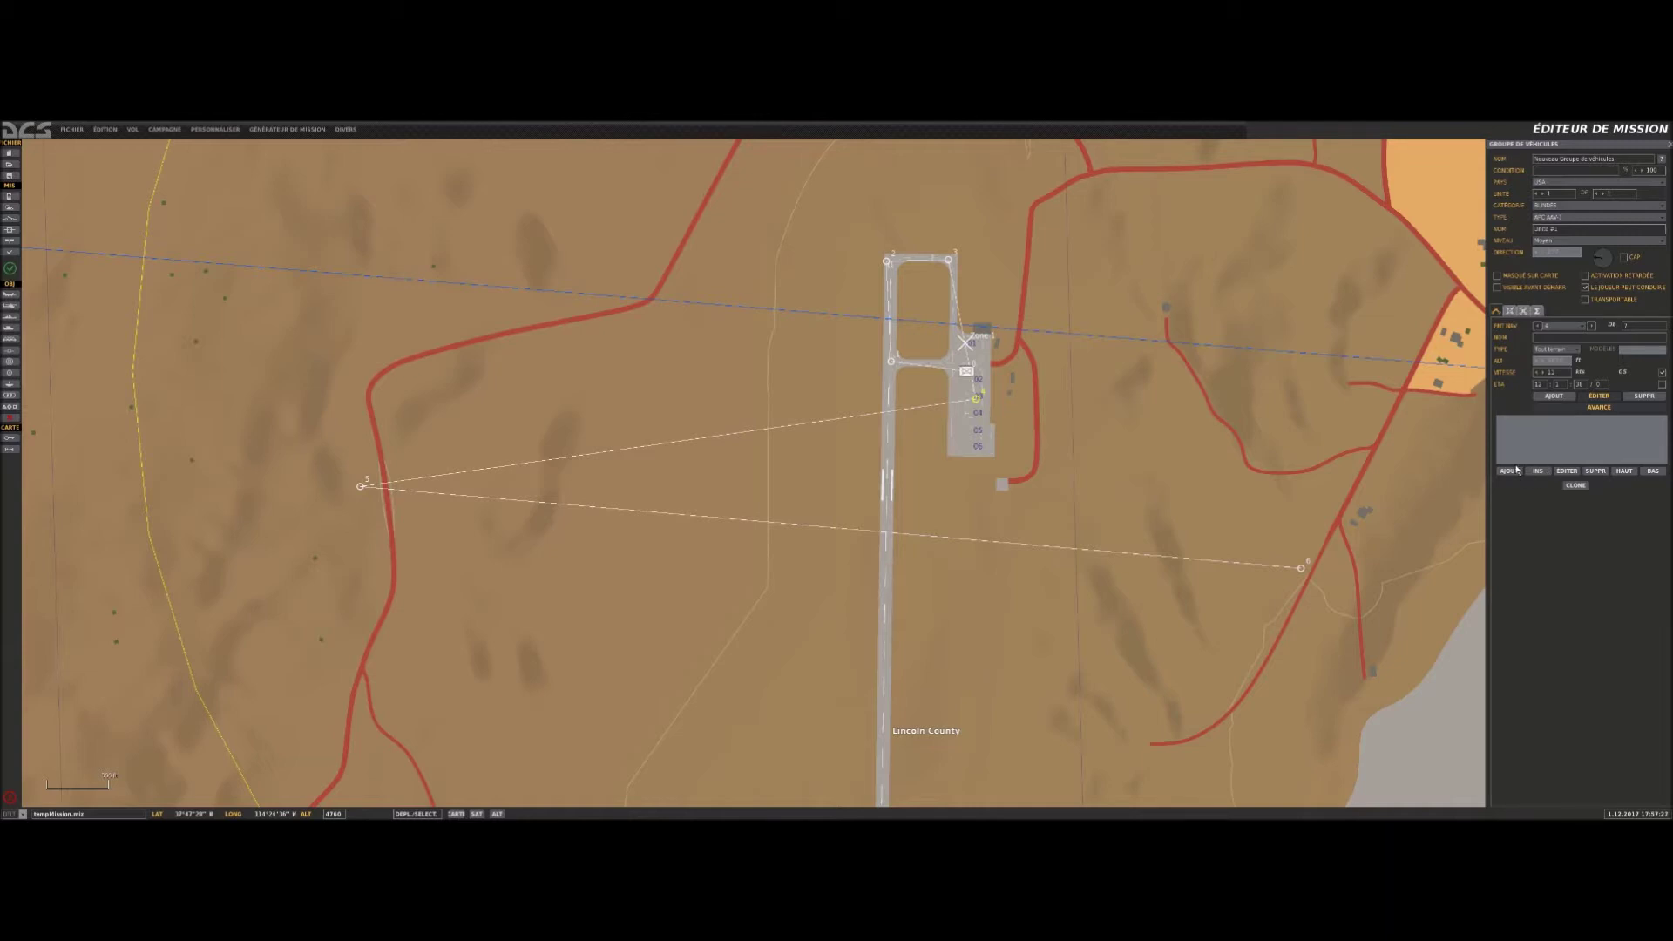
left_click(949, 261)
left_click(1508, 471)
left_click(1380, 302)
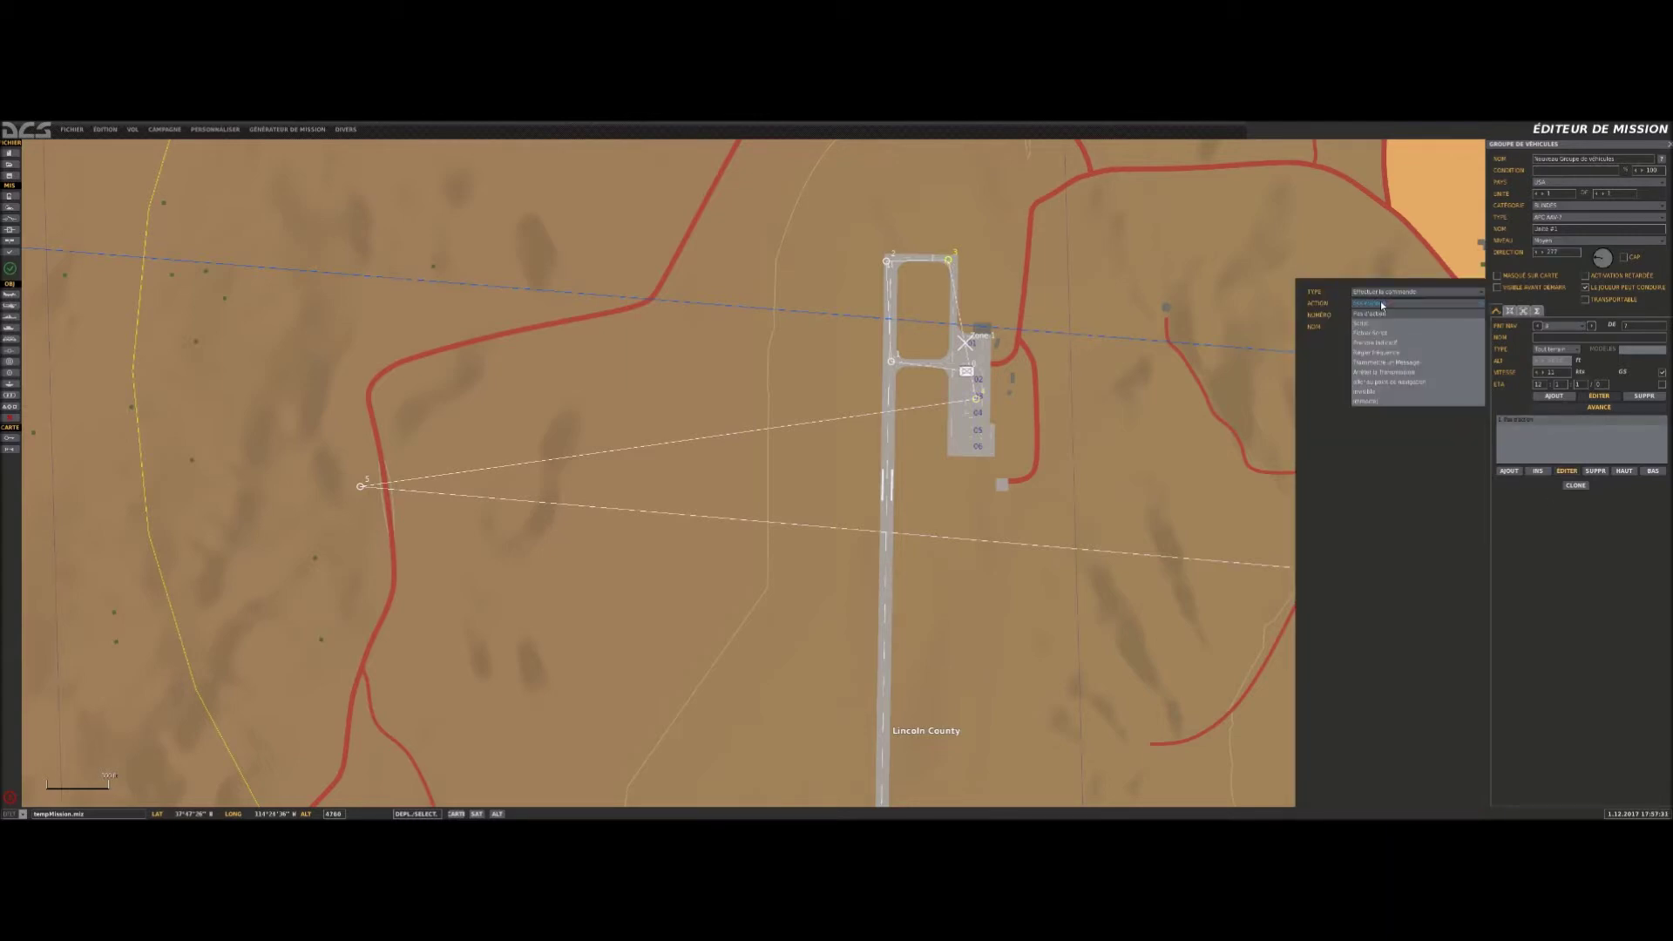
left_click(1381, 301)
left_click(1377, 291)
left_click(1375, 303)
left_click(1374, 305)
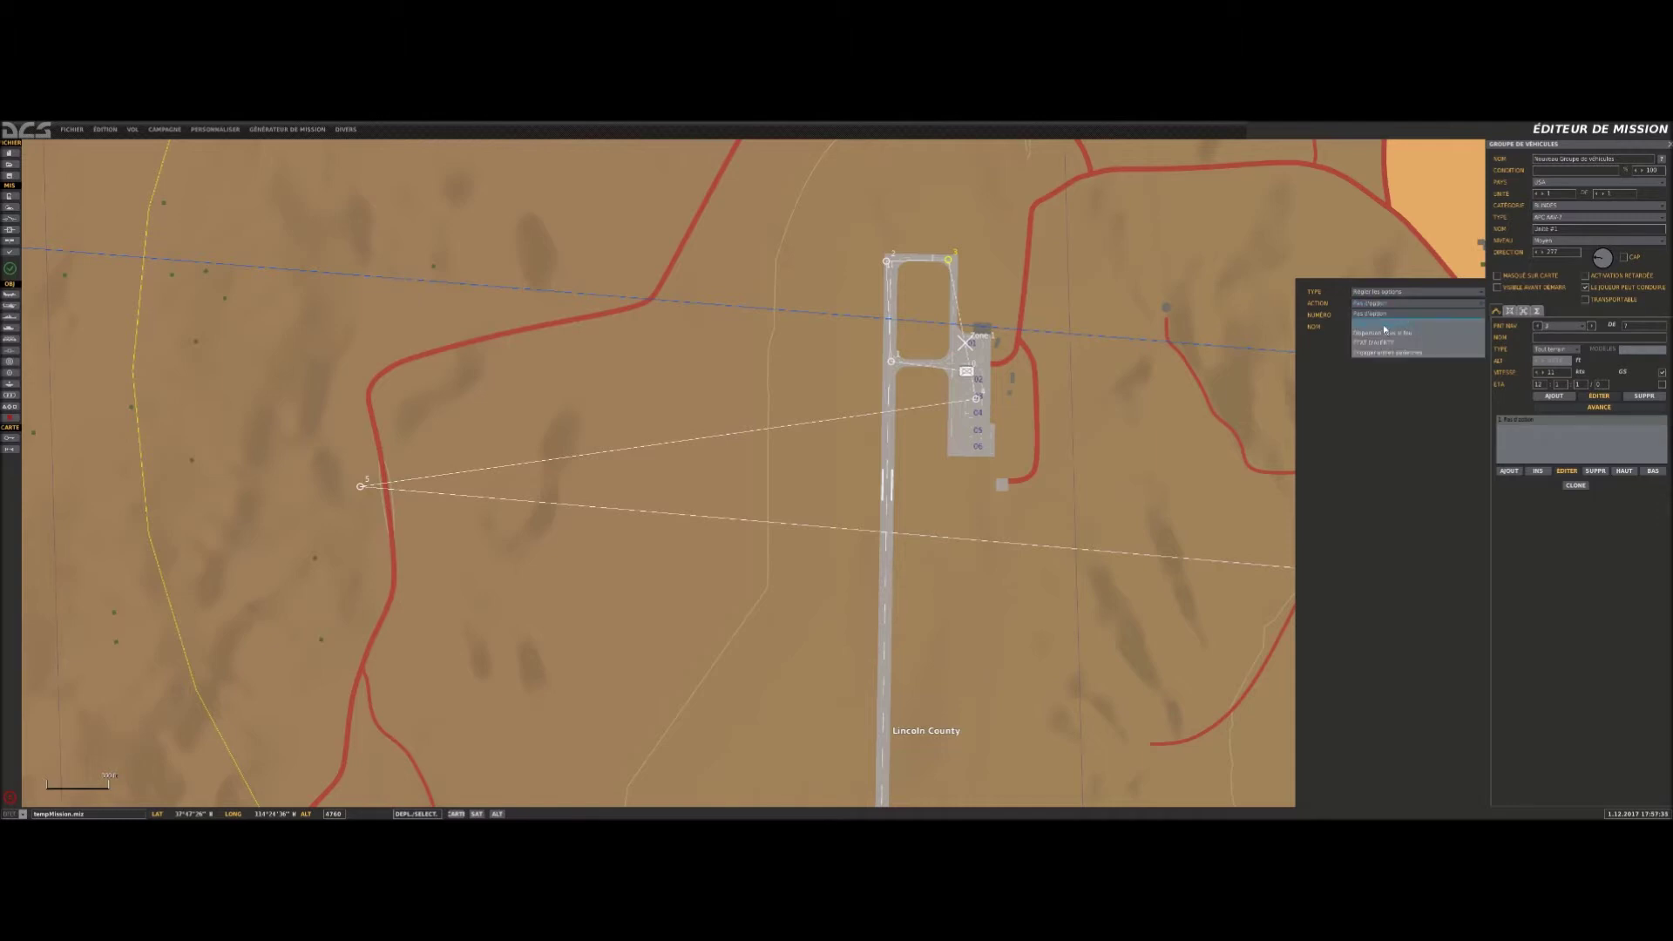
left_click(1387, 292)
left_click(1377, 303)
left_click(1377, 303)
left_click(1381, 325)
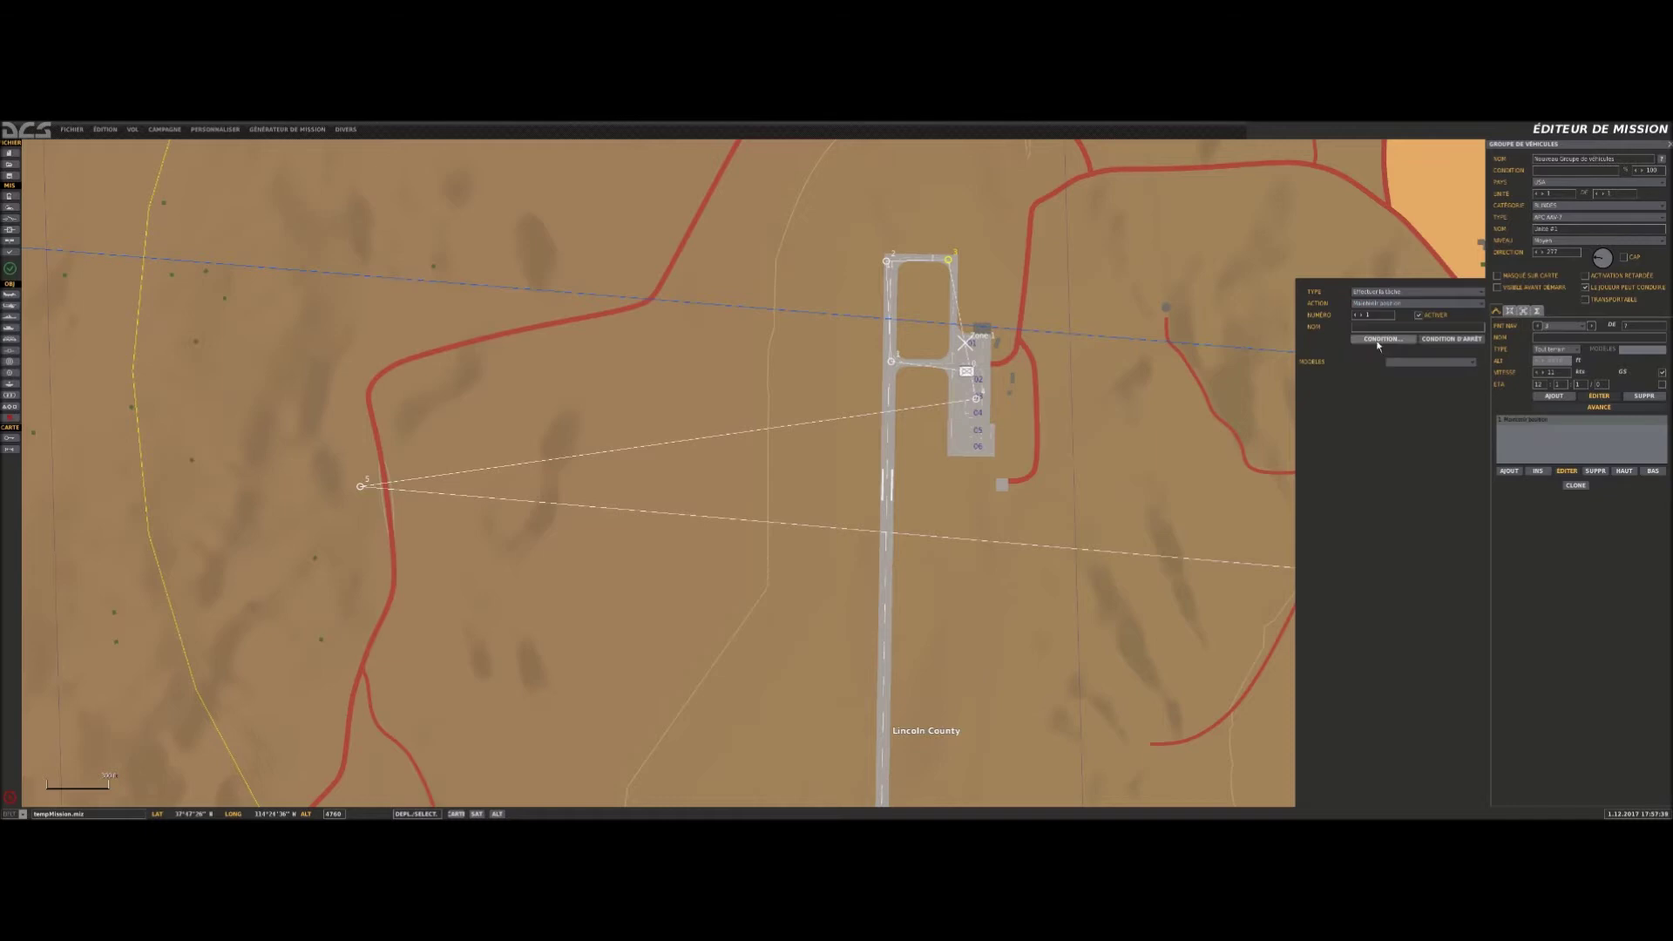
left_click(957, 279)
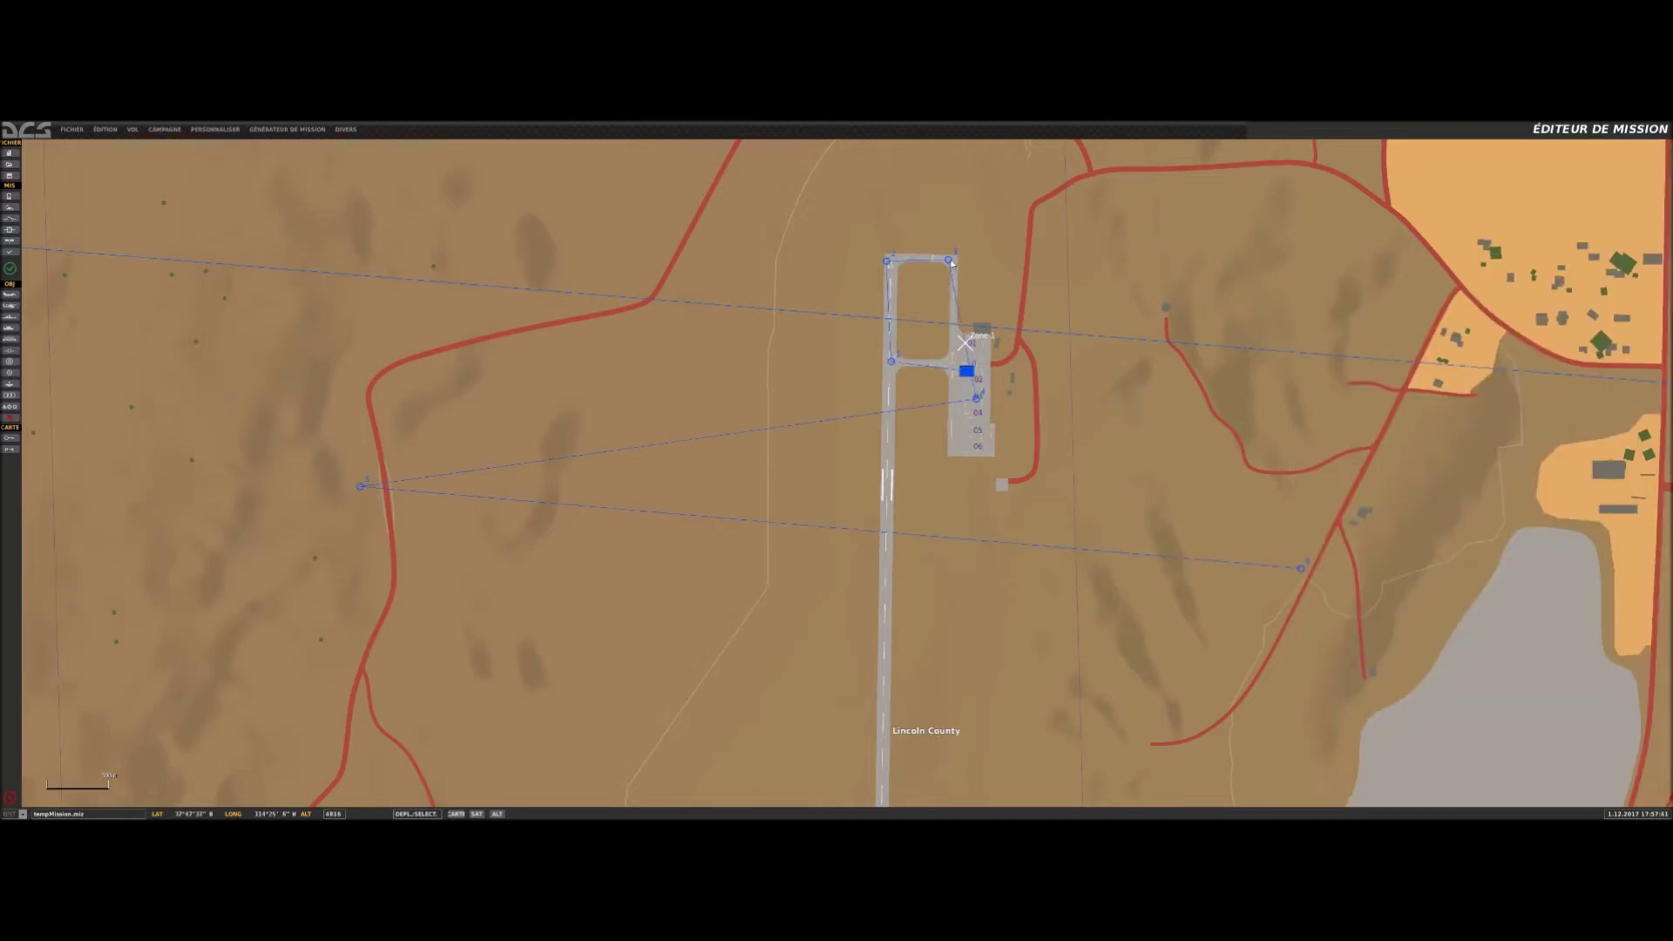
Add a triggered command action to the vehicle group that sends it to the apron waypoint, number 4.
left_click(950, 261)
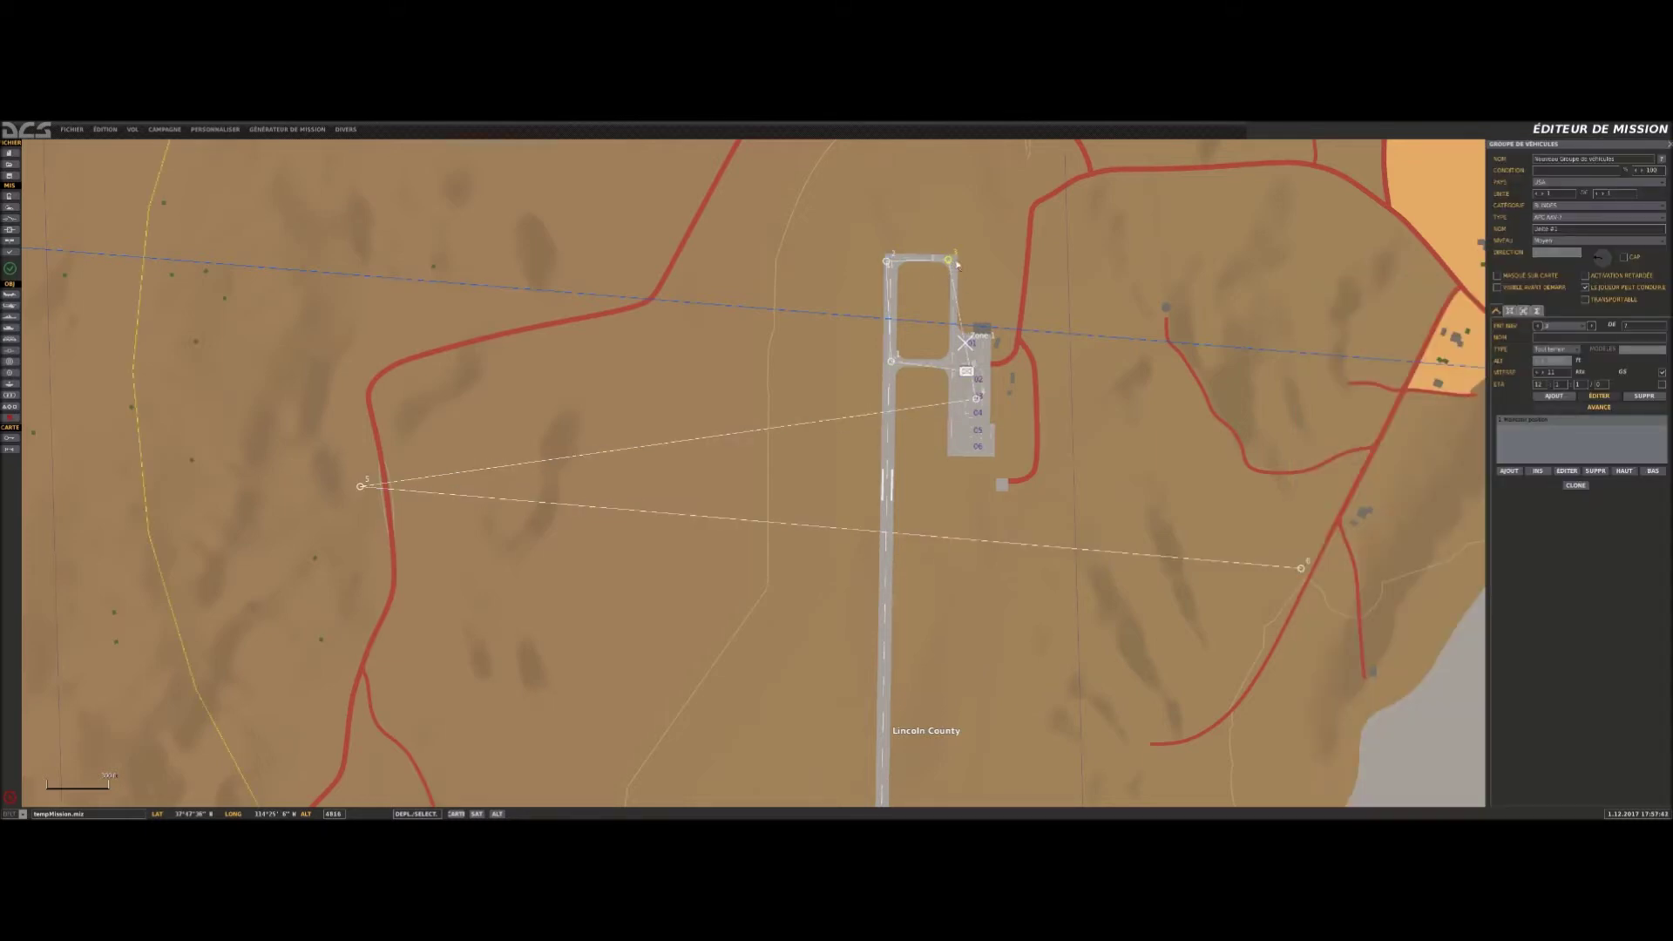
left_click(1522, 314)
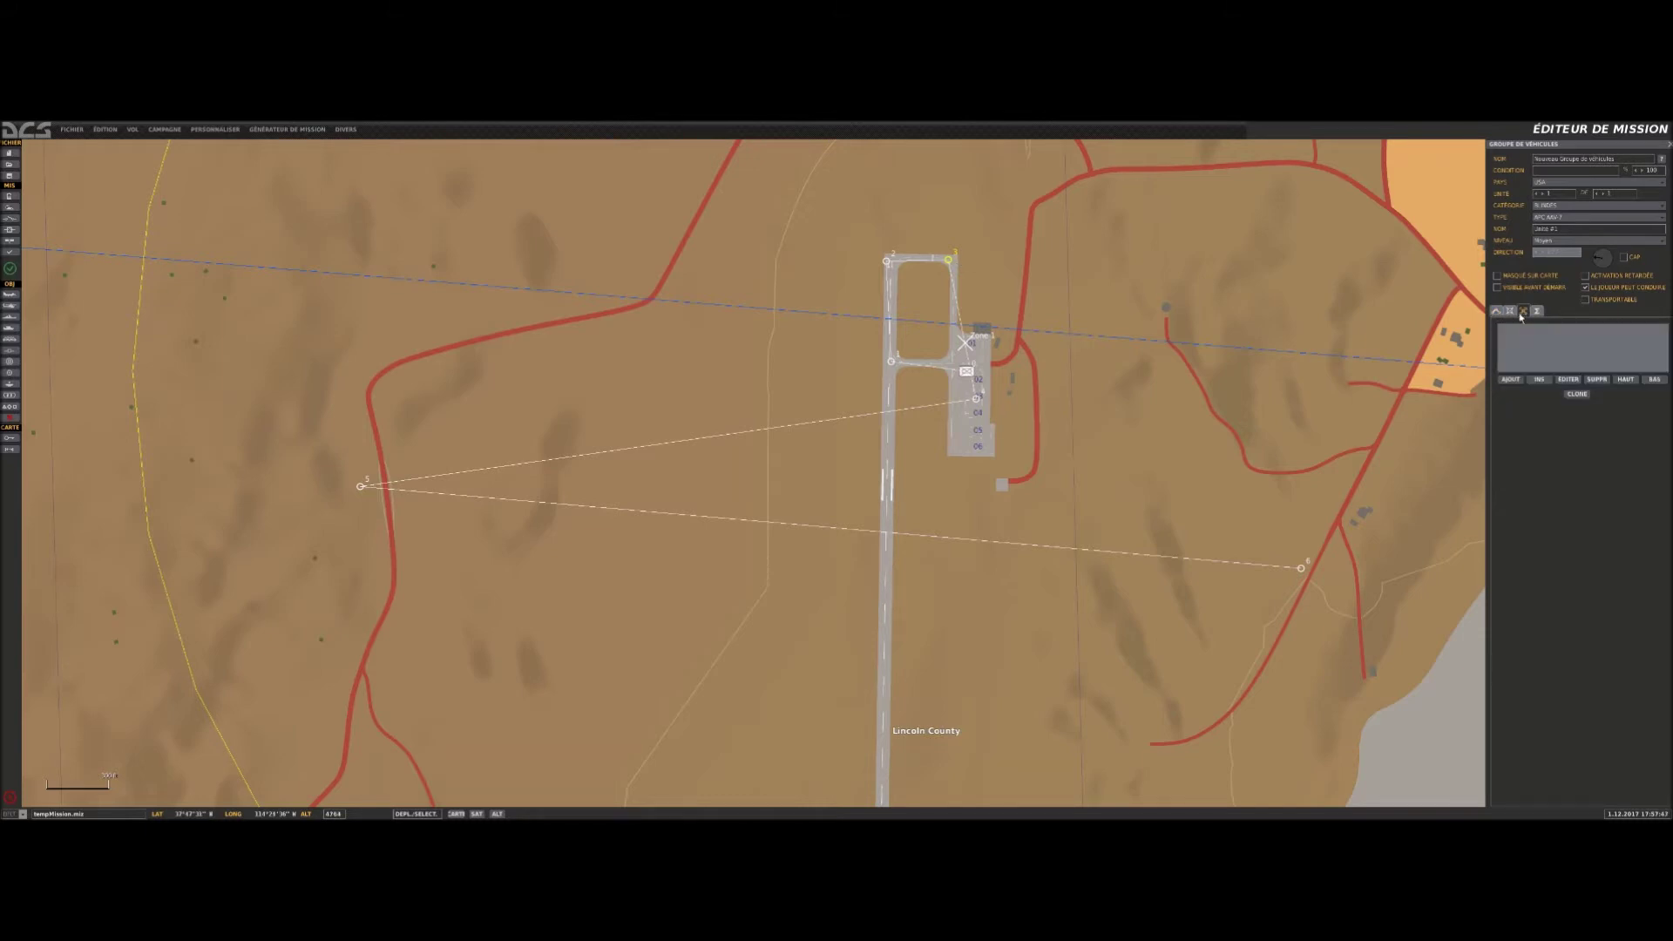
left_click(1510, 379)
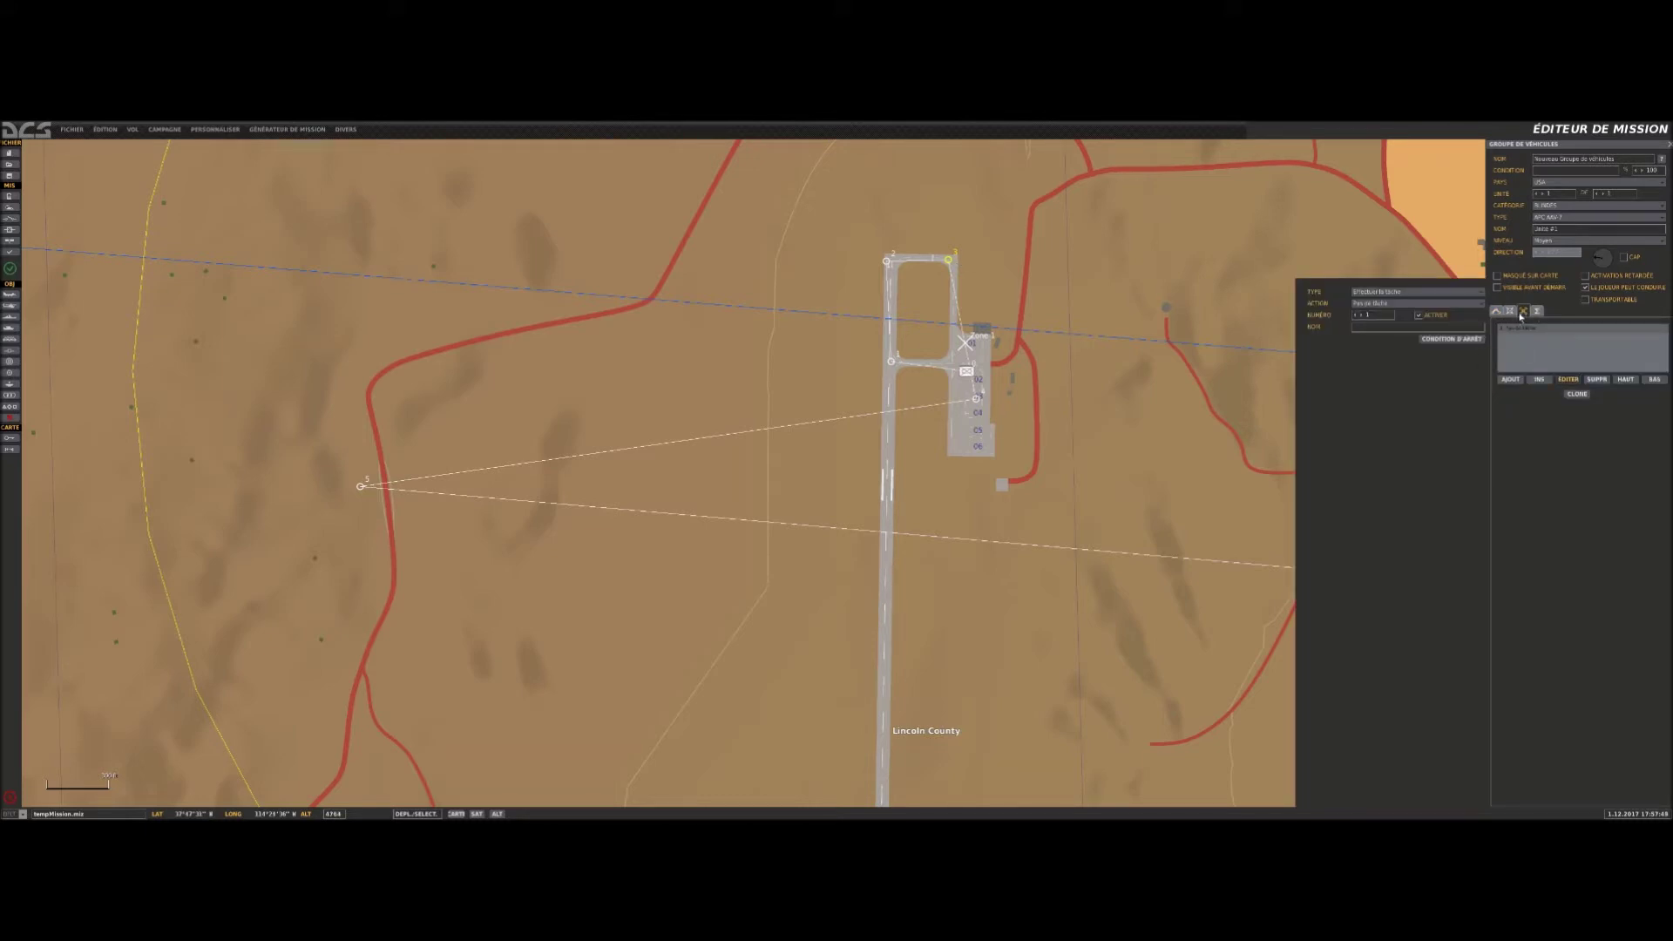
left_click(1409, 305)
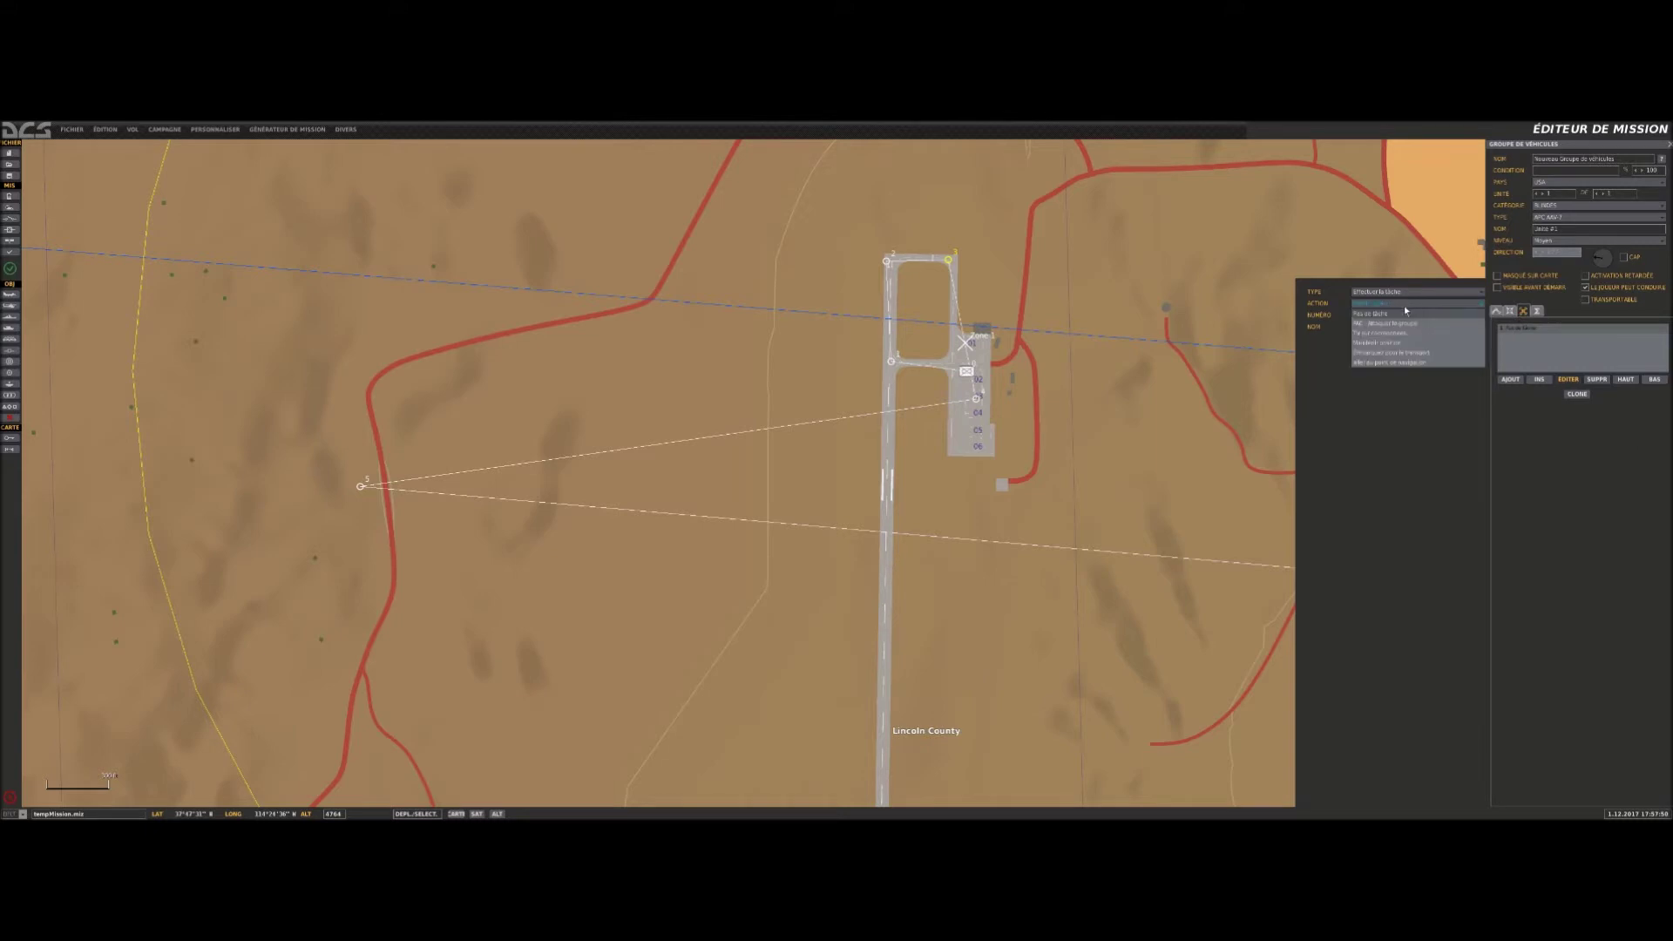
left_click(1379, 352)
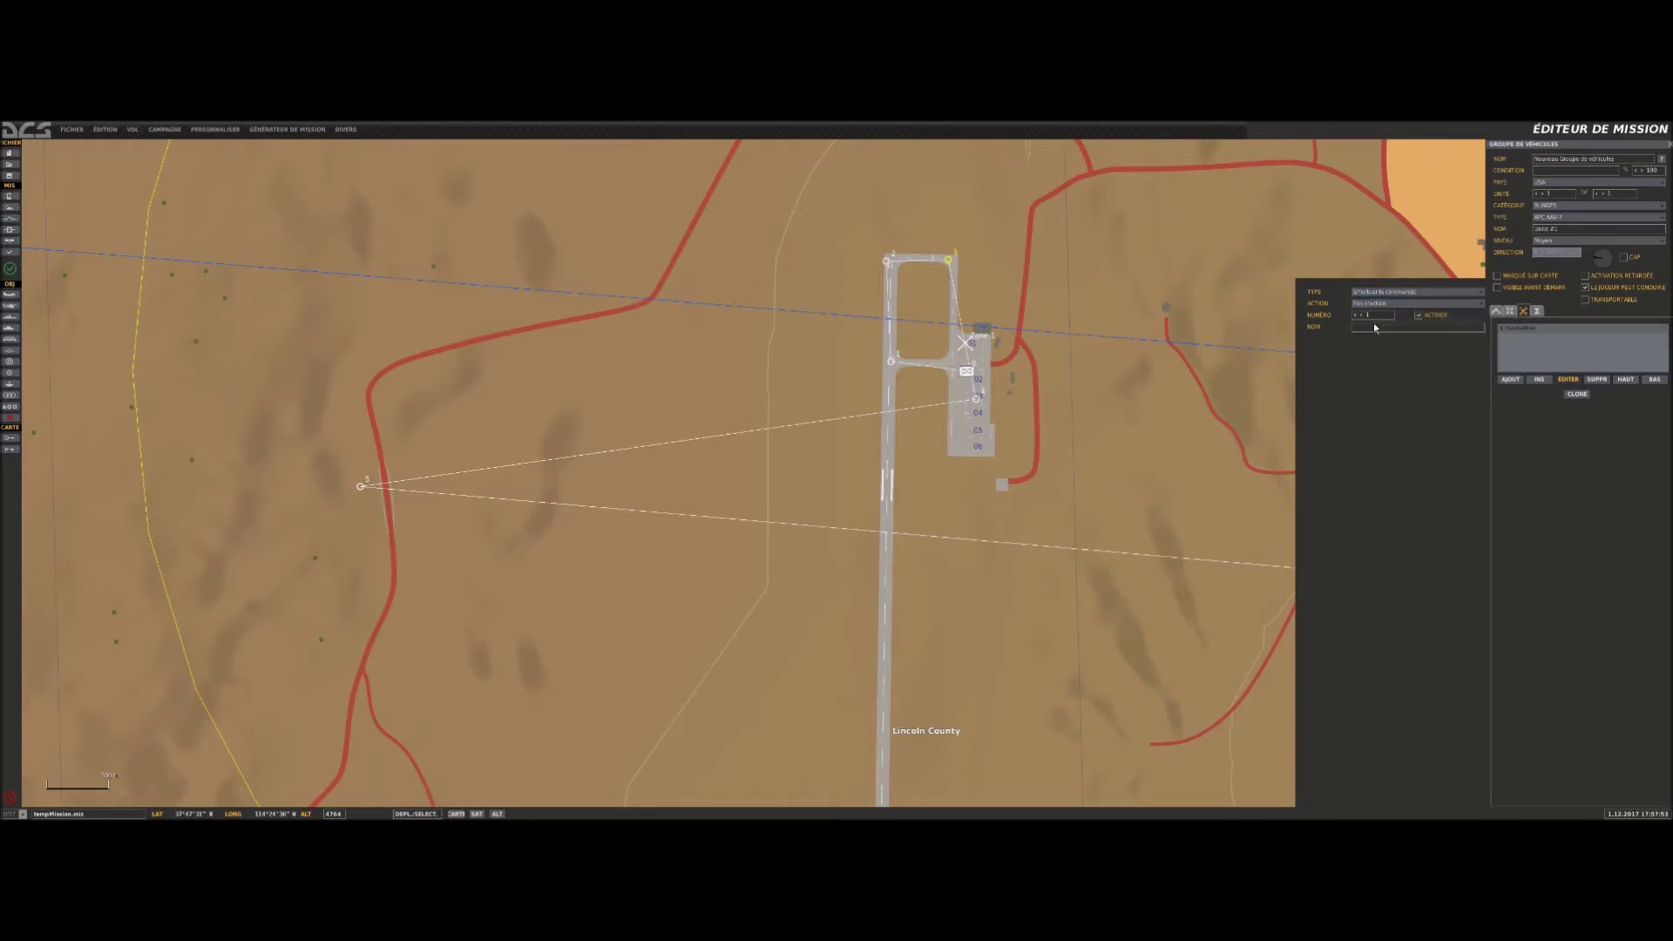
left_click(1377, 304)
left_click(1387, 380)
left_click(1373, 362)
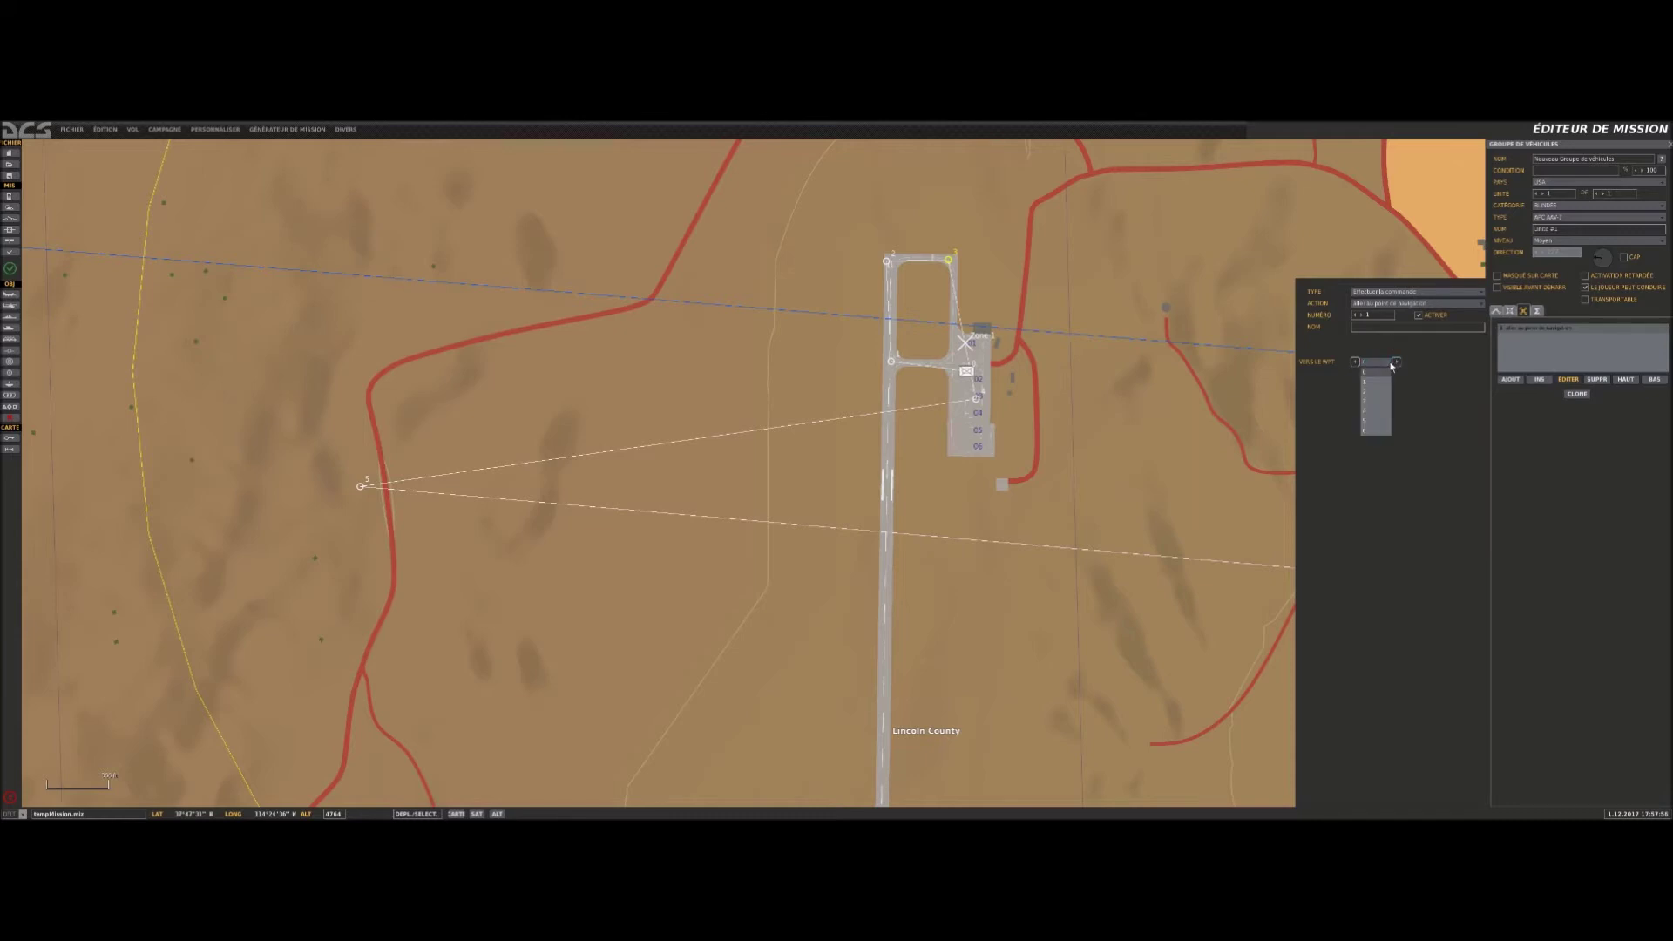
left_click(1366, 411)
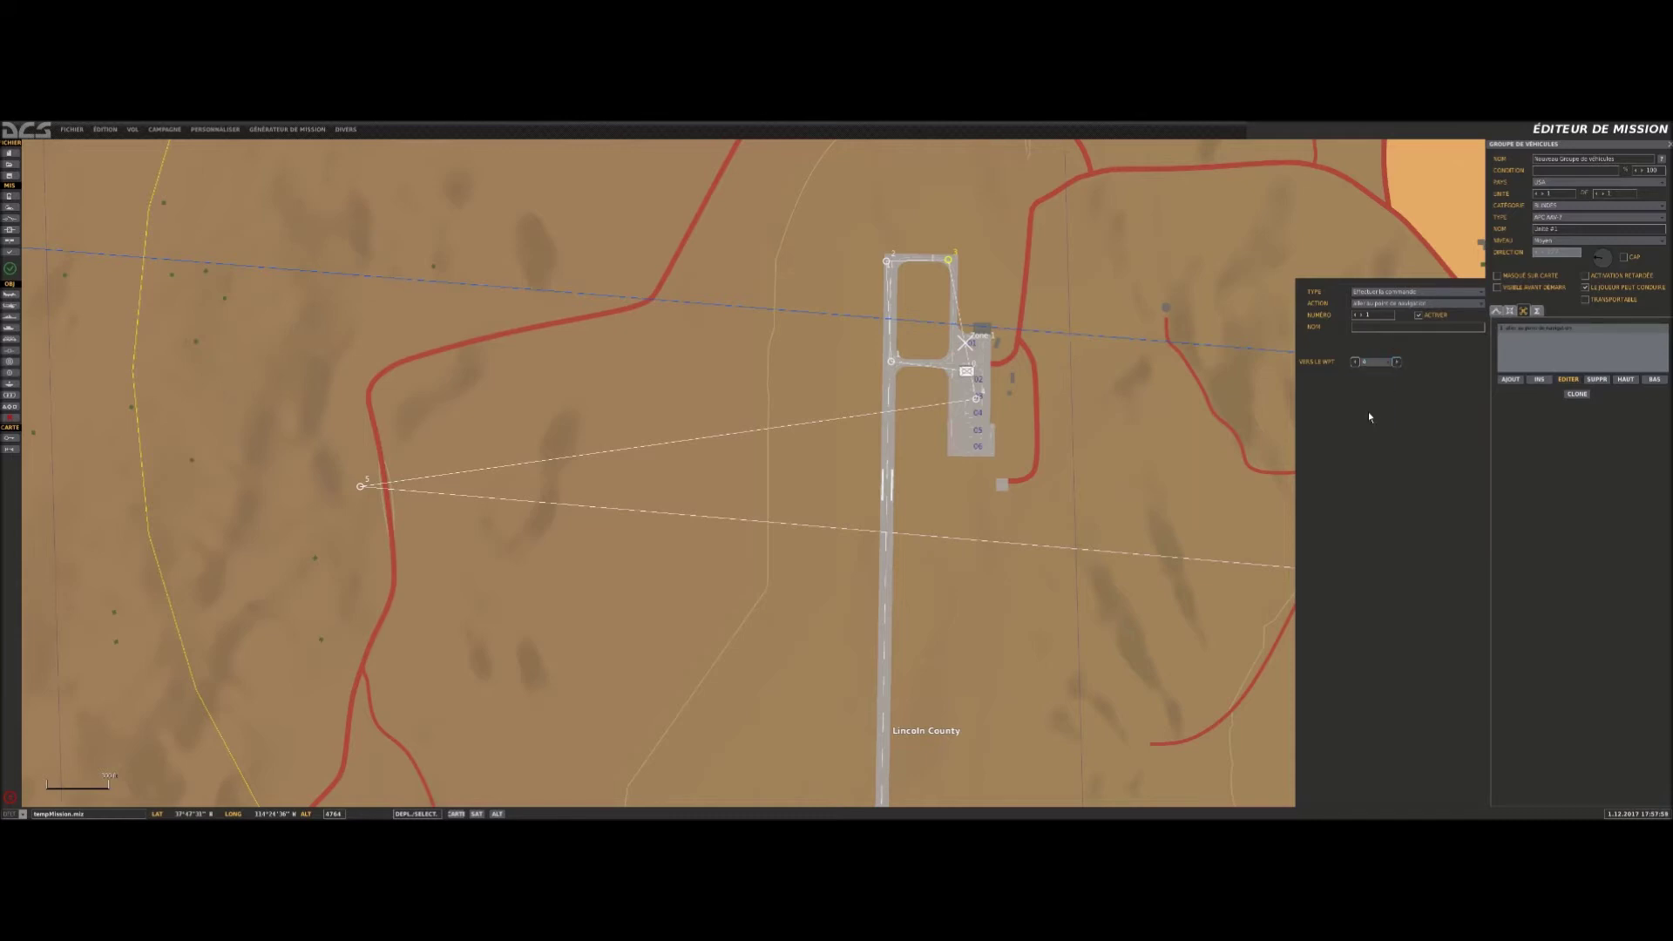
Add a second triggered action with the go-to-waypoint command, targeting the west road waypoint, number 5.
left_click(1510, 379)
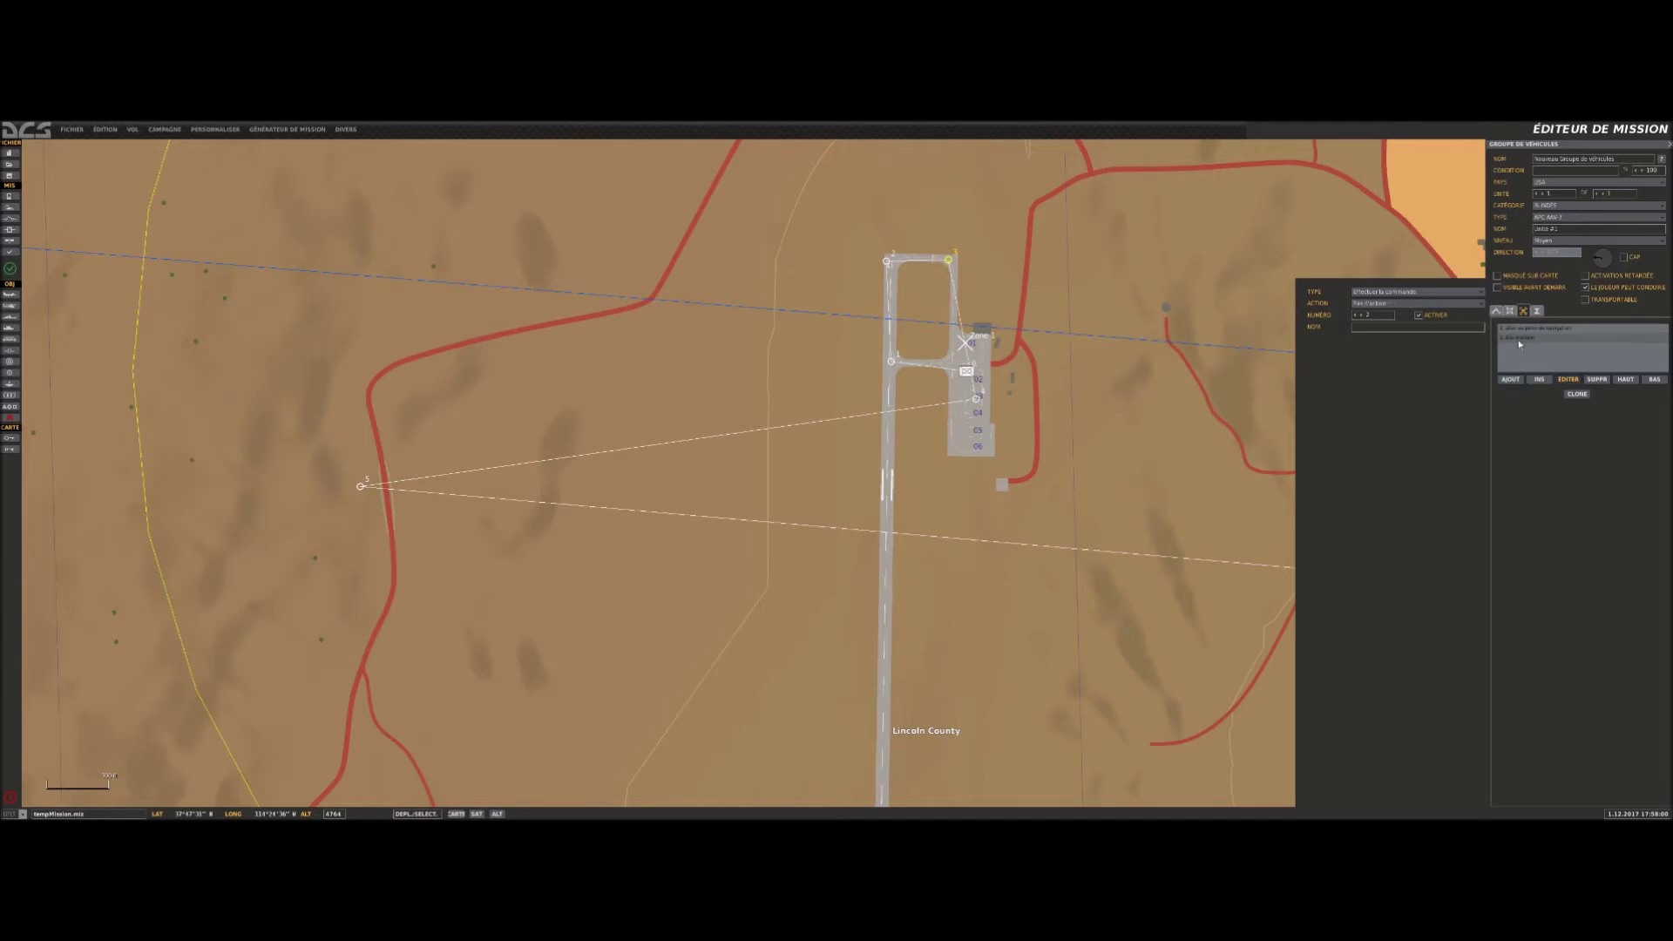
left_click(1385, 303)
left_click(1383, 384)
left_click(1393, 362)
left_click(1373, 422)
Add a third triggered action with the go-to-waypoint command, targeting the southeast road waypoint, number 6.
left_click(1510, 379)
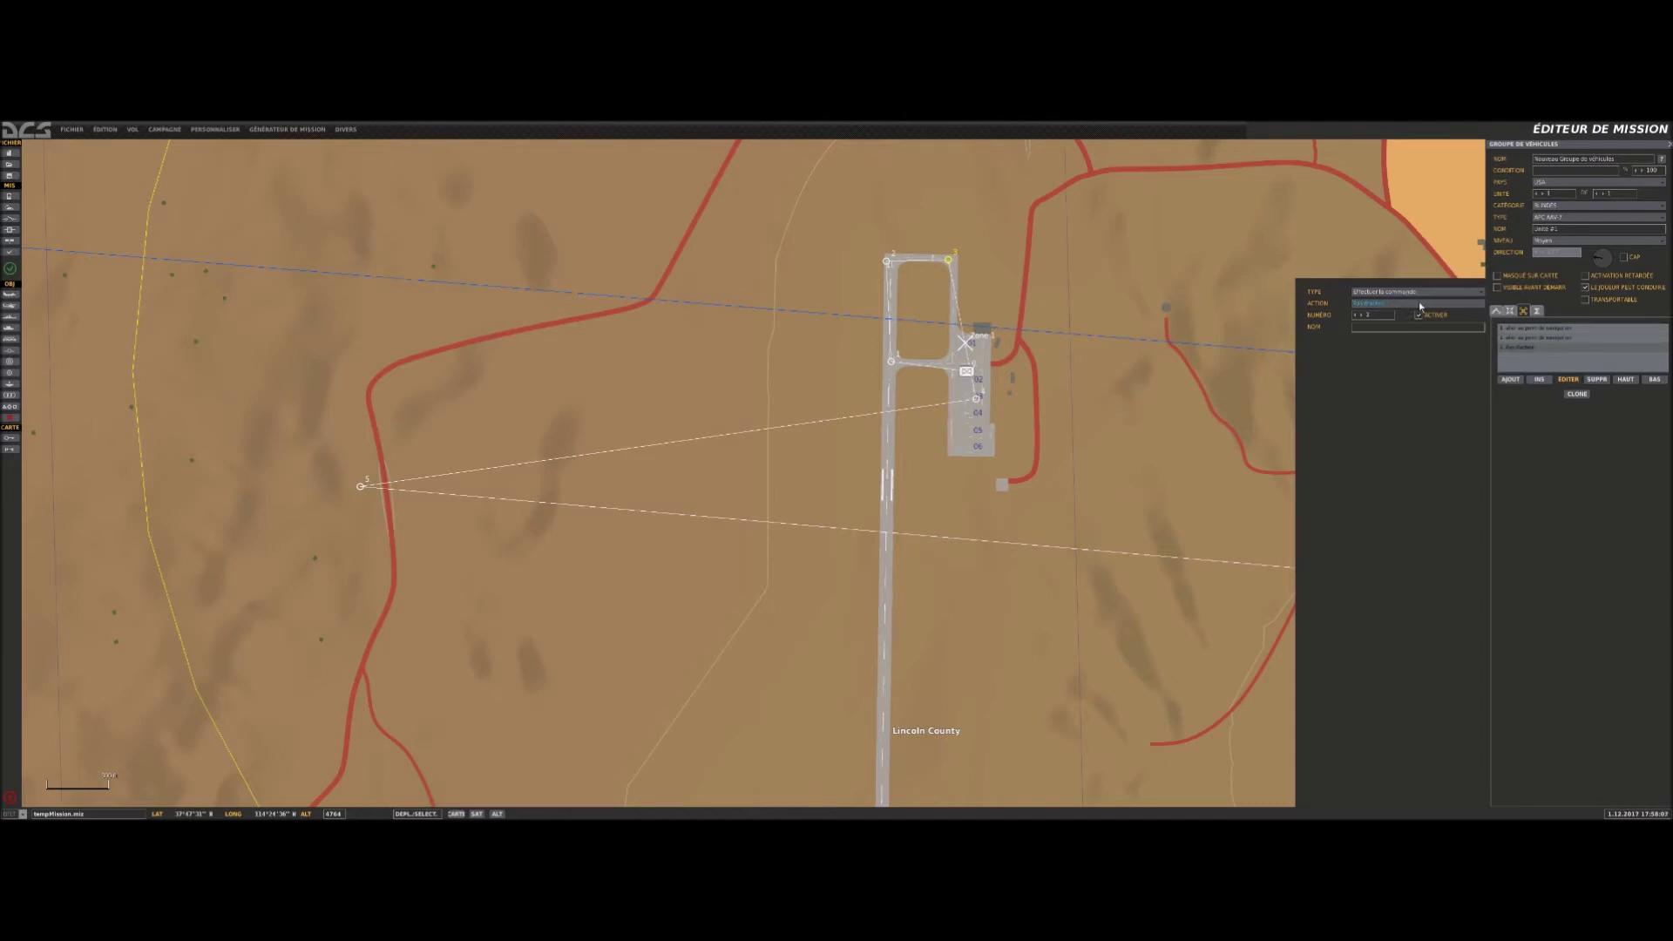
left_click(1386, 304)
left_click(1381, 383)
left_click(1394, 363)
left_click(1375, 427)
left_click(943, 307)
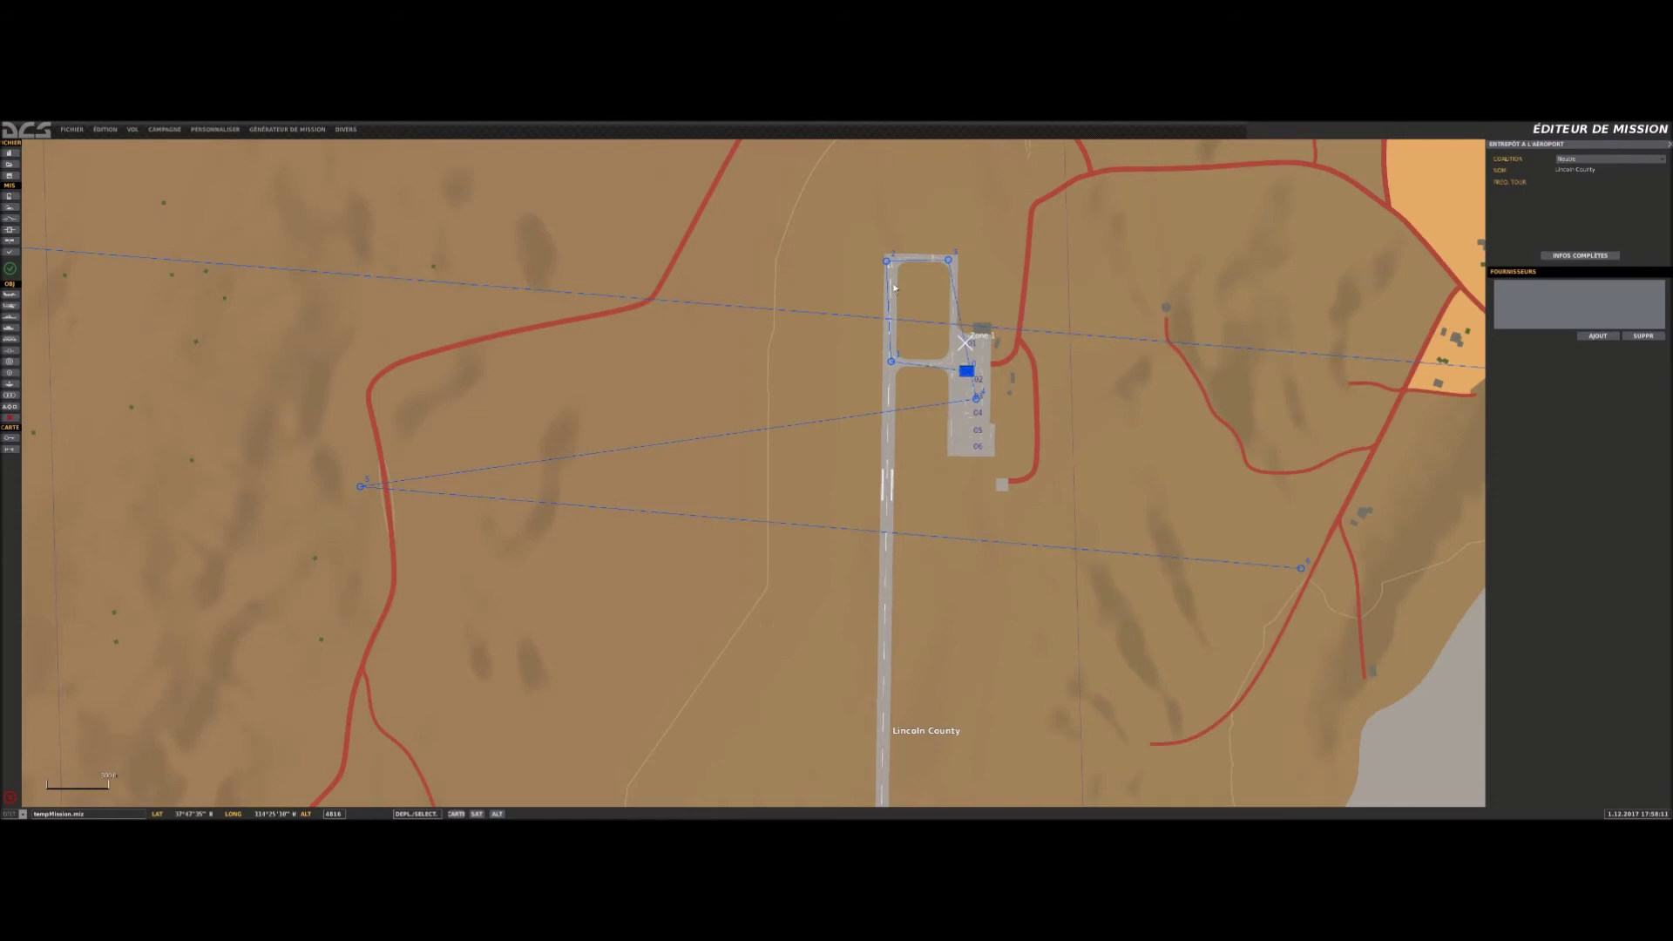
Add a new action to the Zone 1 trigger and delete its message and flag activation actions.
scroll(939, 304, "down", 1)
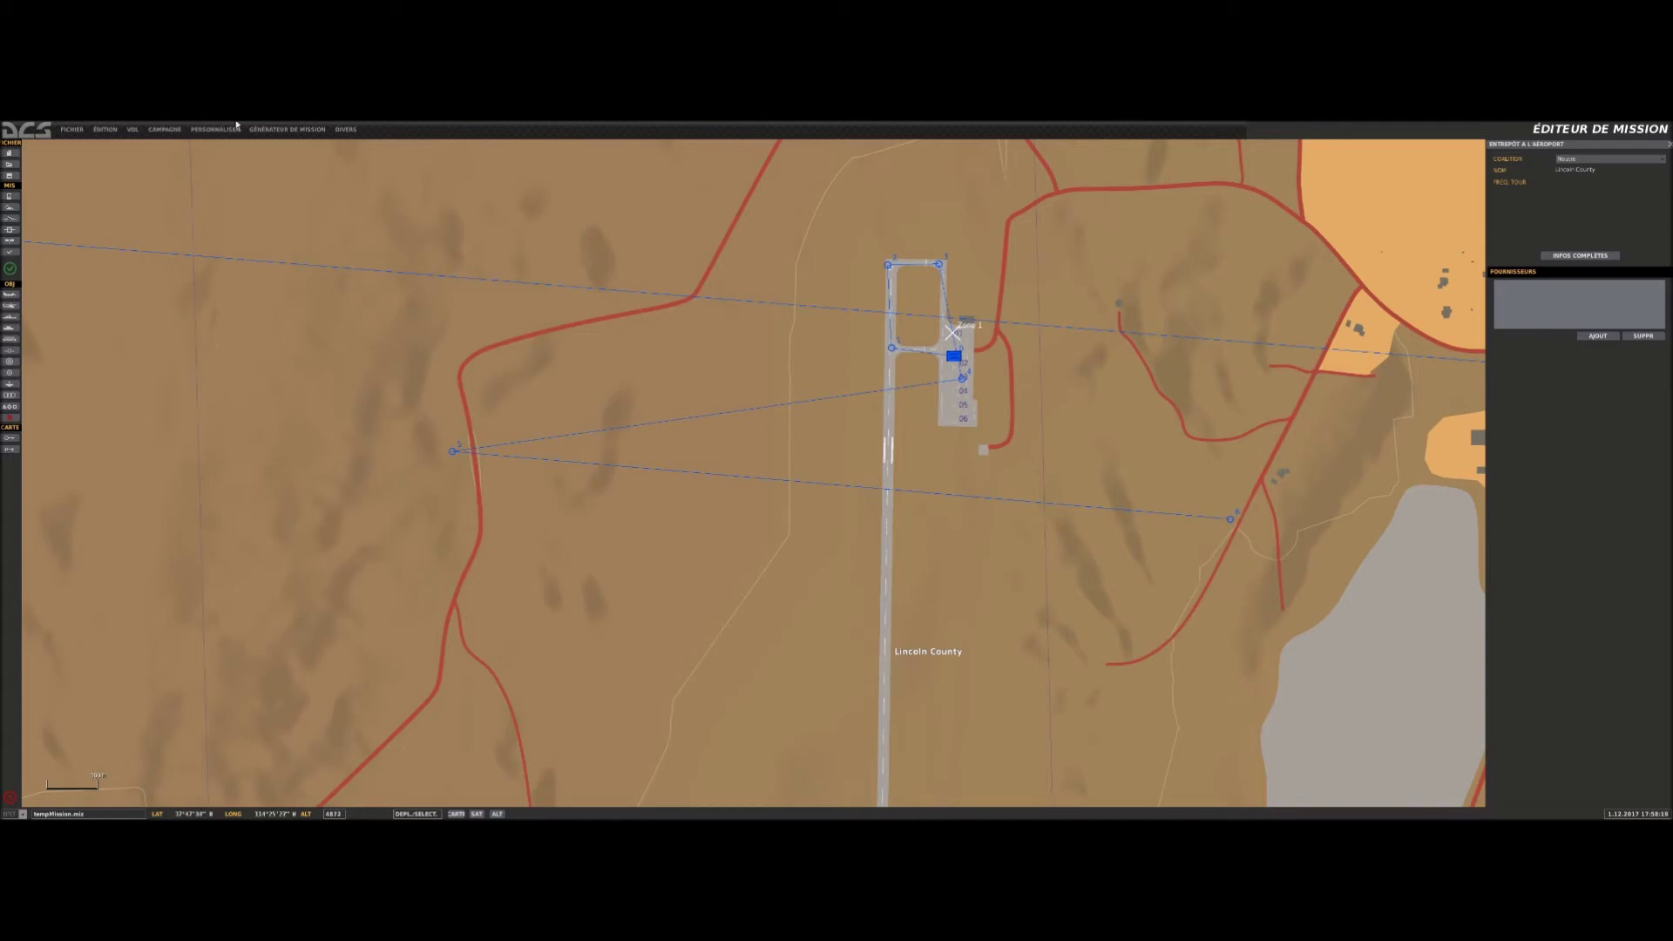
left_click(9, 218)
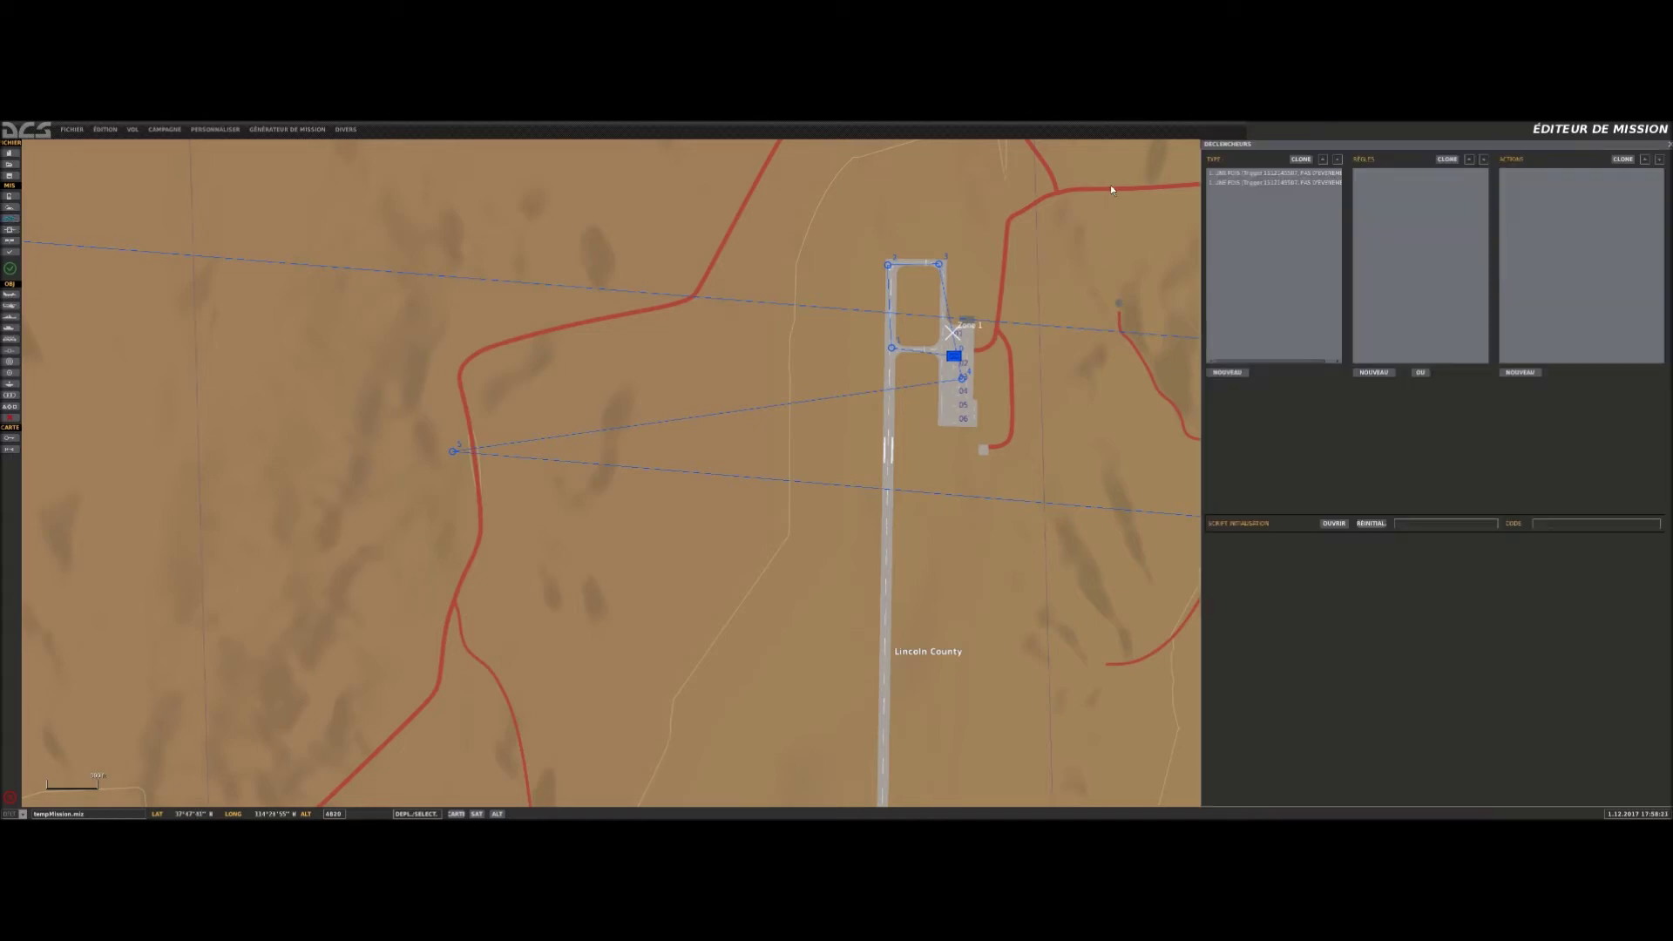
left_click(1262, 172)
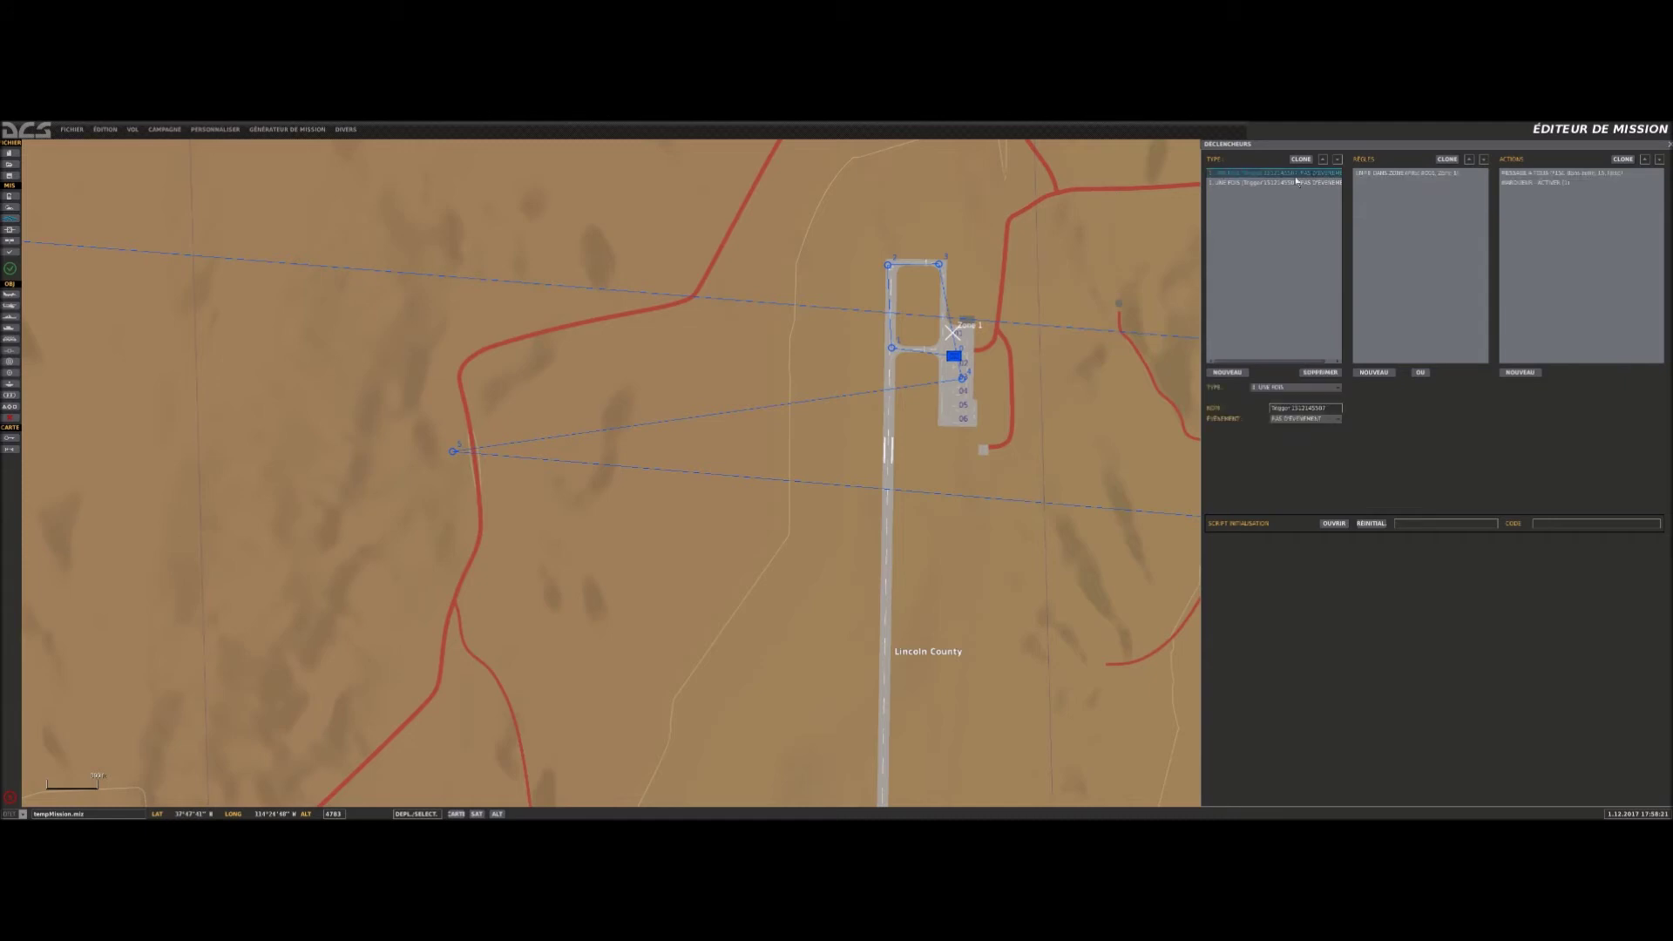
left_click(1517, 372)
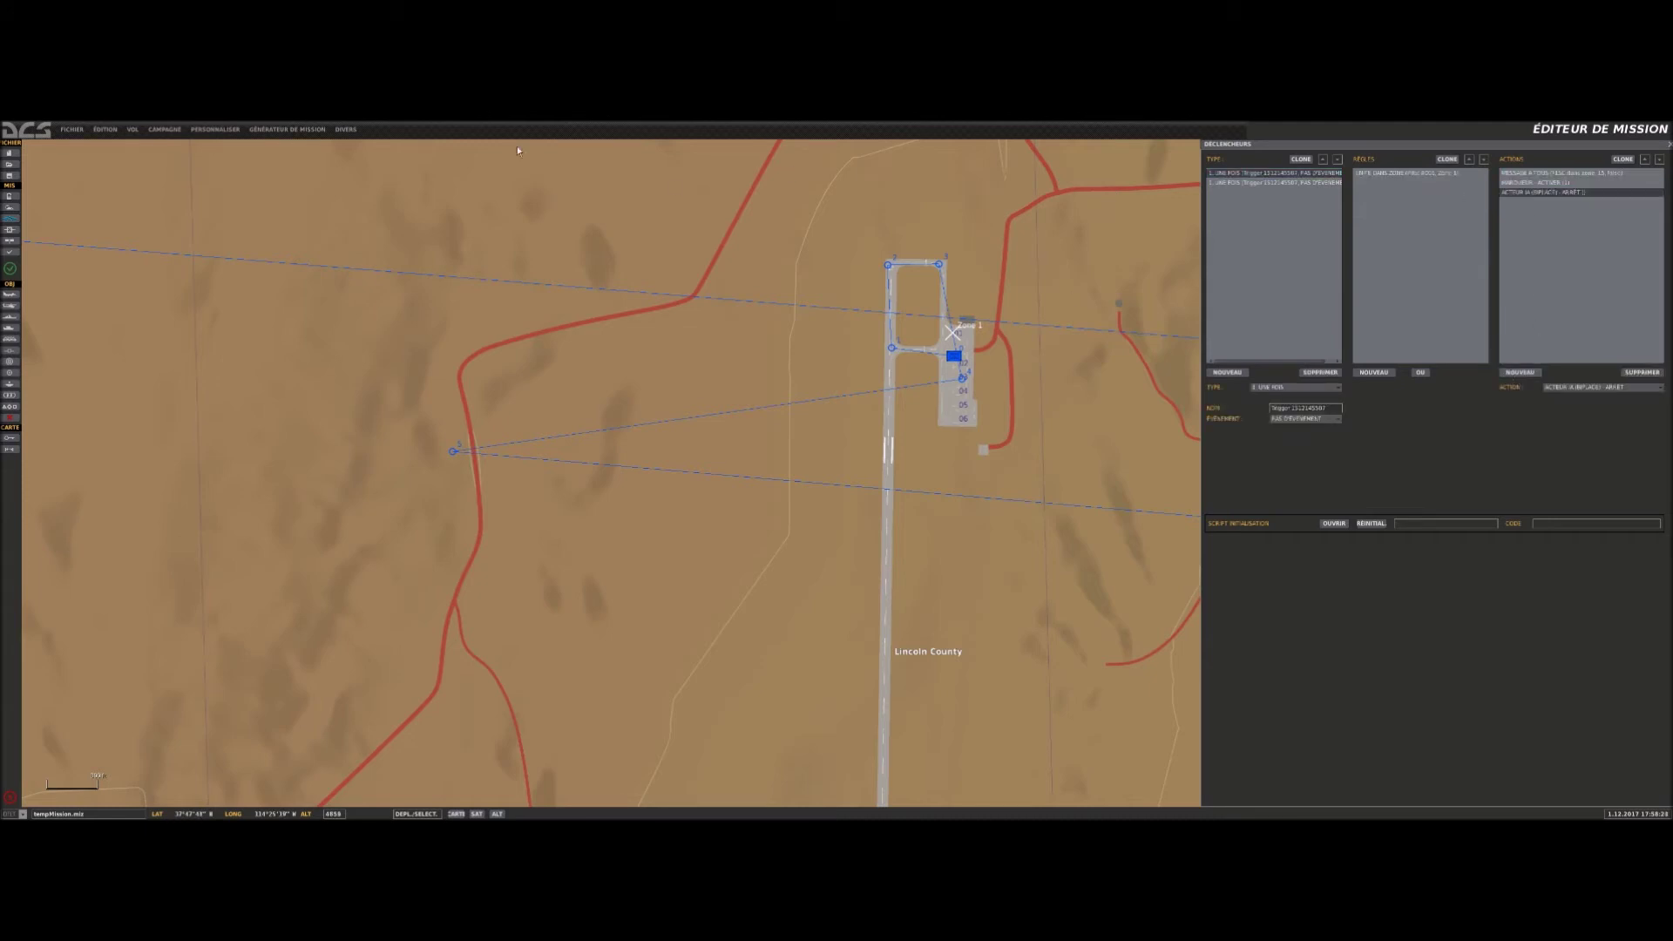
left_click(1560, 172)
left_click(1643, 372)
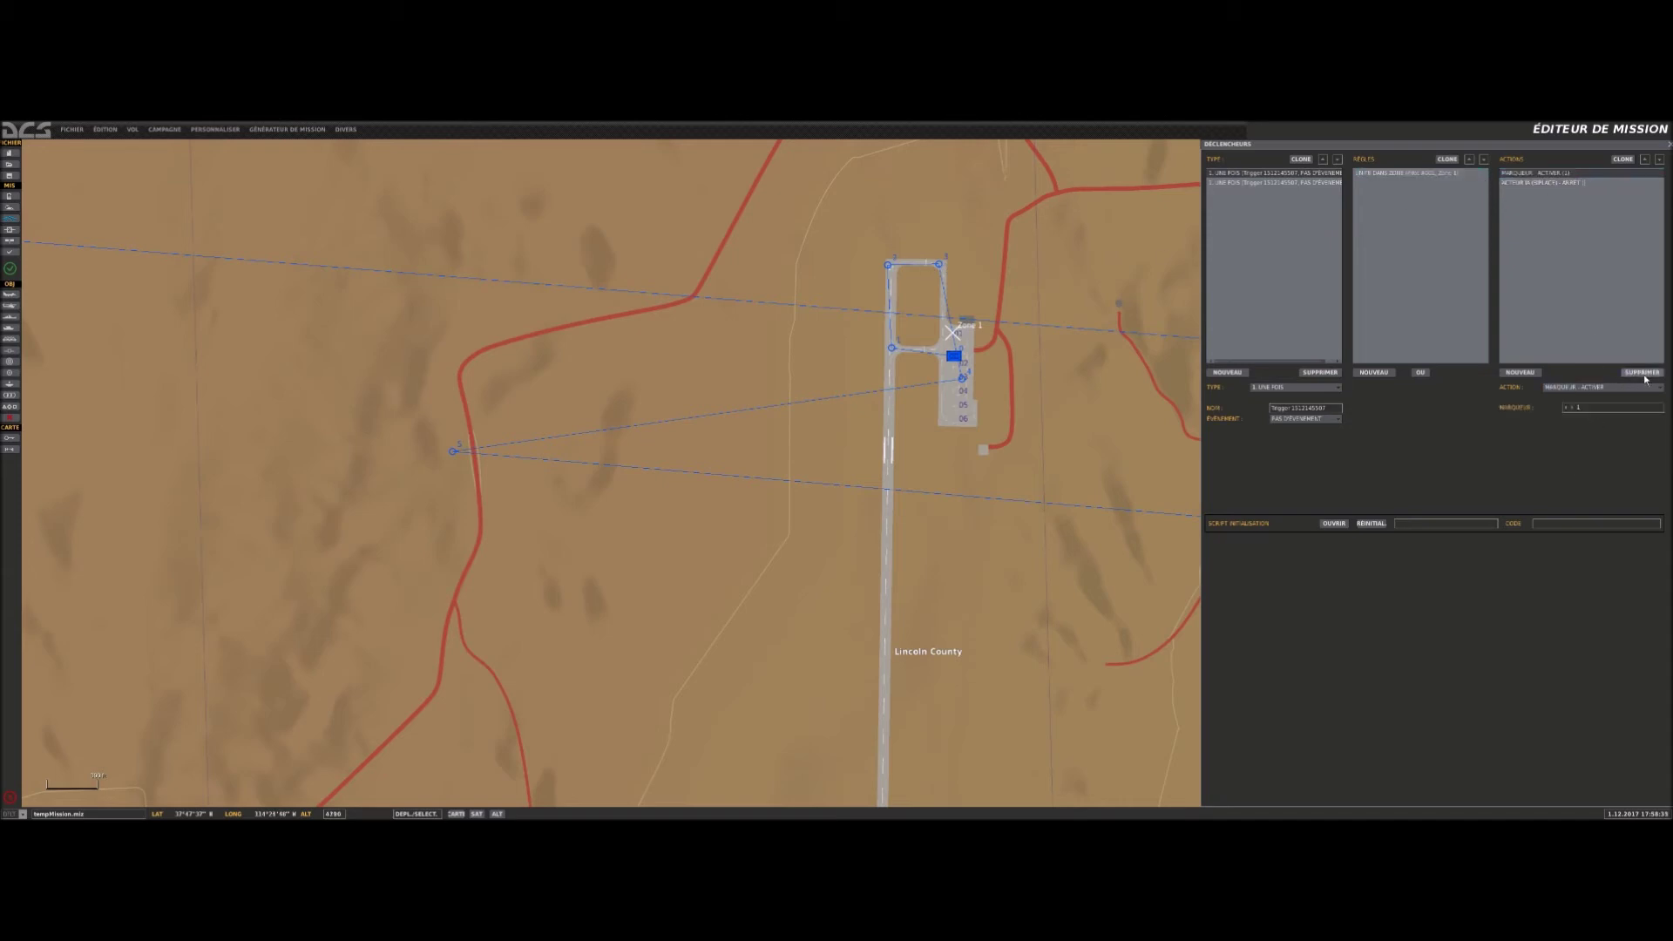
left_click(1643, 372)
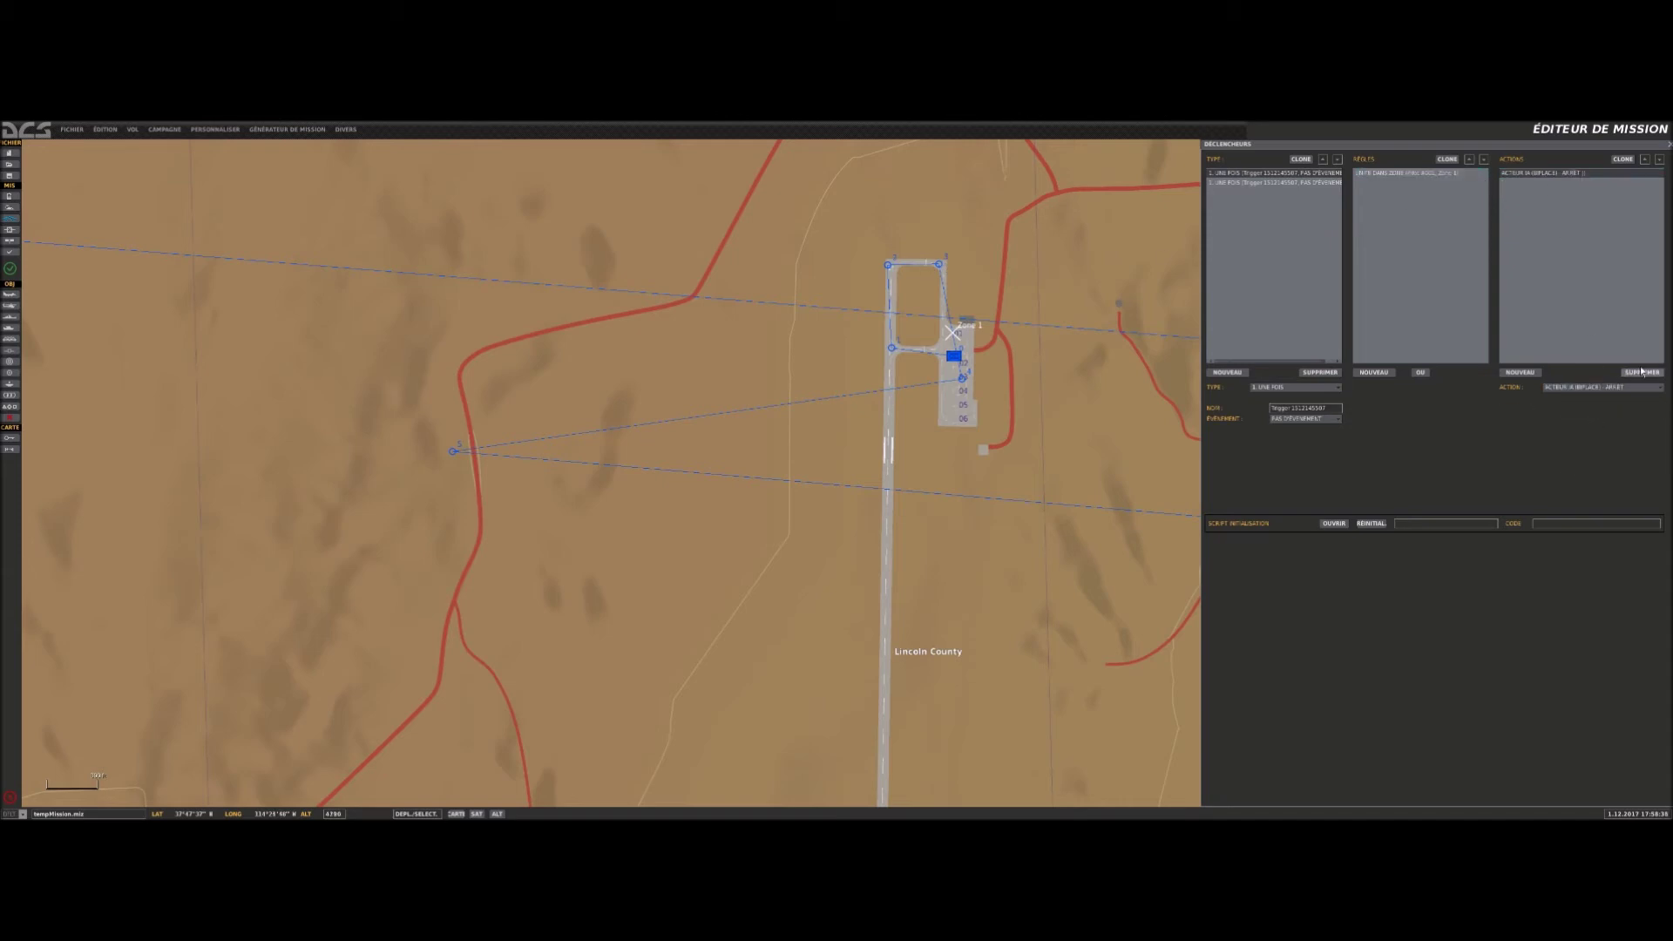
Add a priority AI task action (TACHE IA: EXEC. AVEC PRIORITE) to the trigger and assign one of the vehicle group's go-to-waypoint actions.
left_click(1521, 372)
left_click(1575, 389)
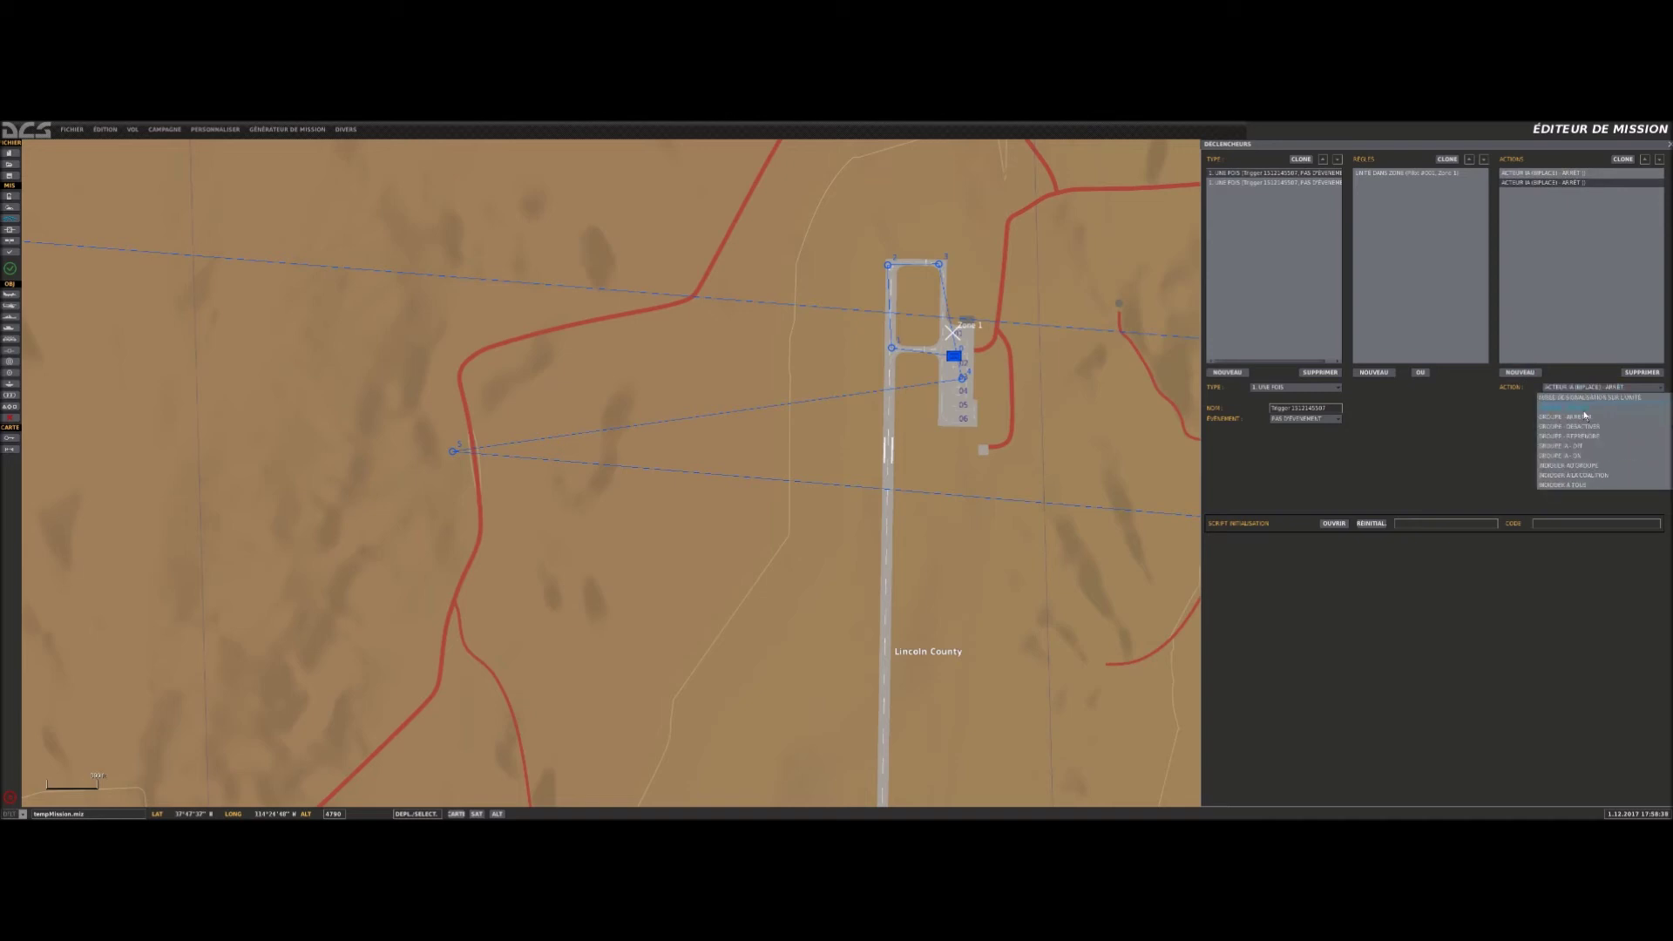
scroll(1586, 427, "down", 6)
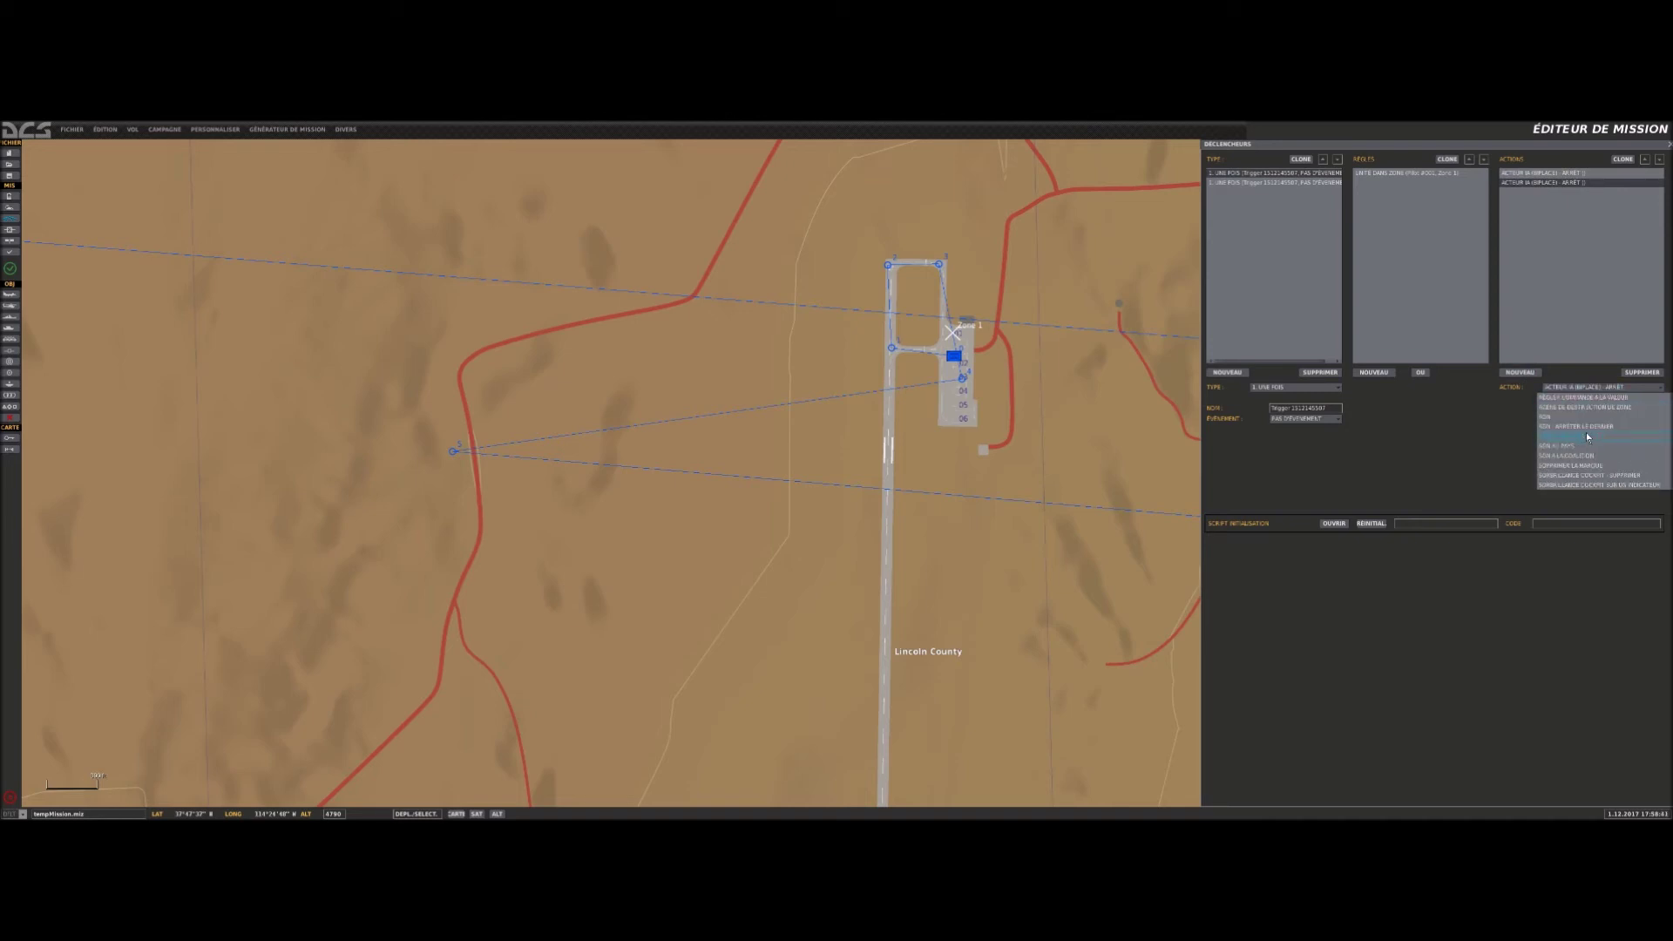
scroll(1610, 462, "down", 9)
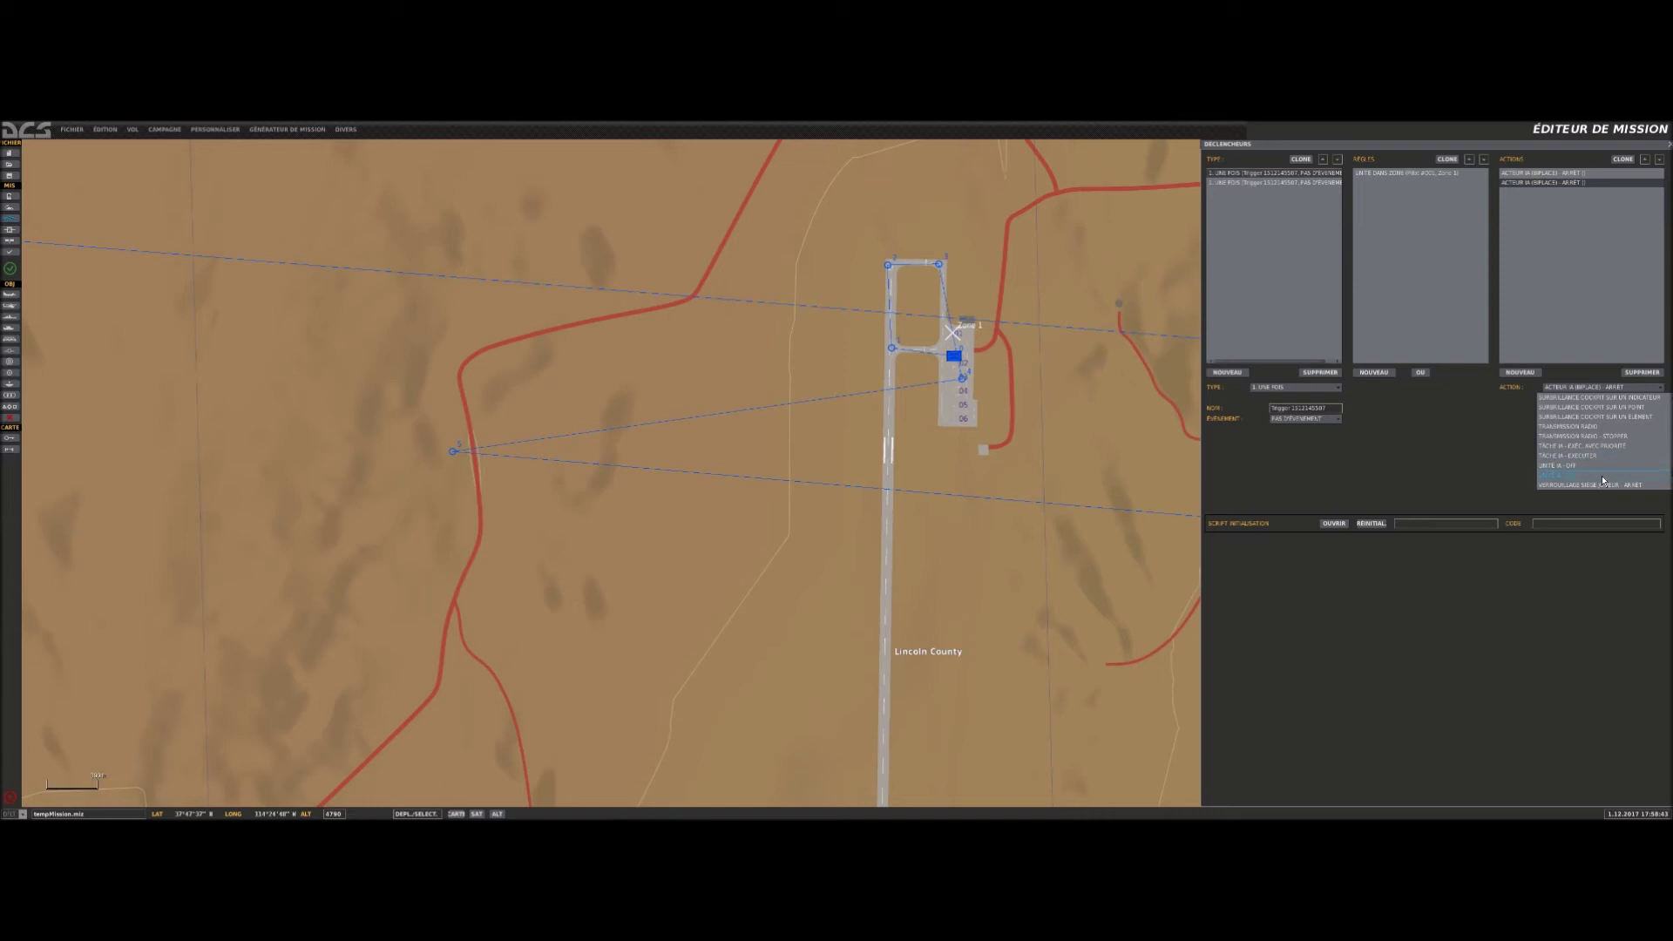
left_click(1595, 407)
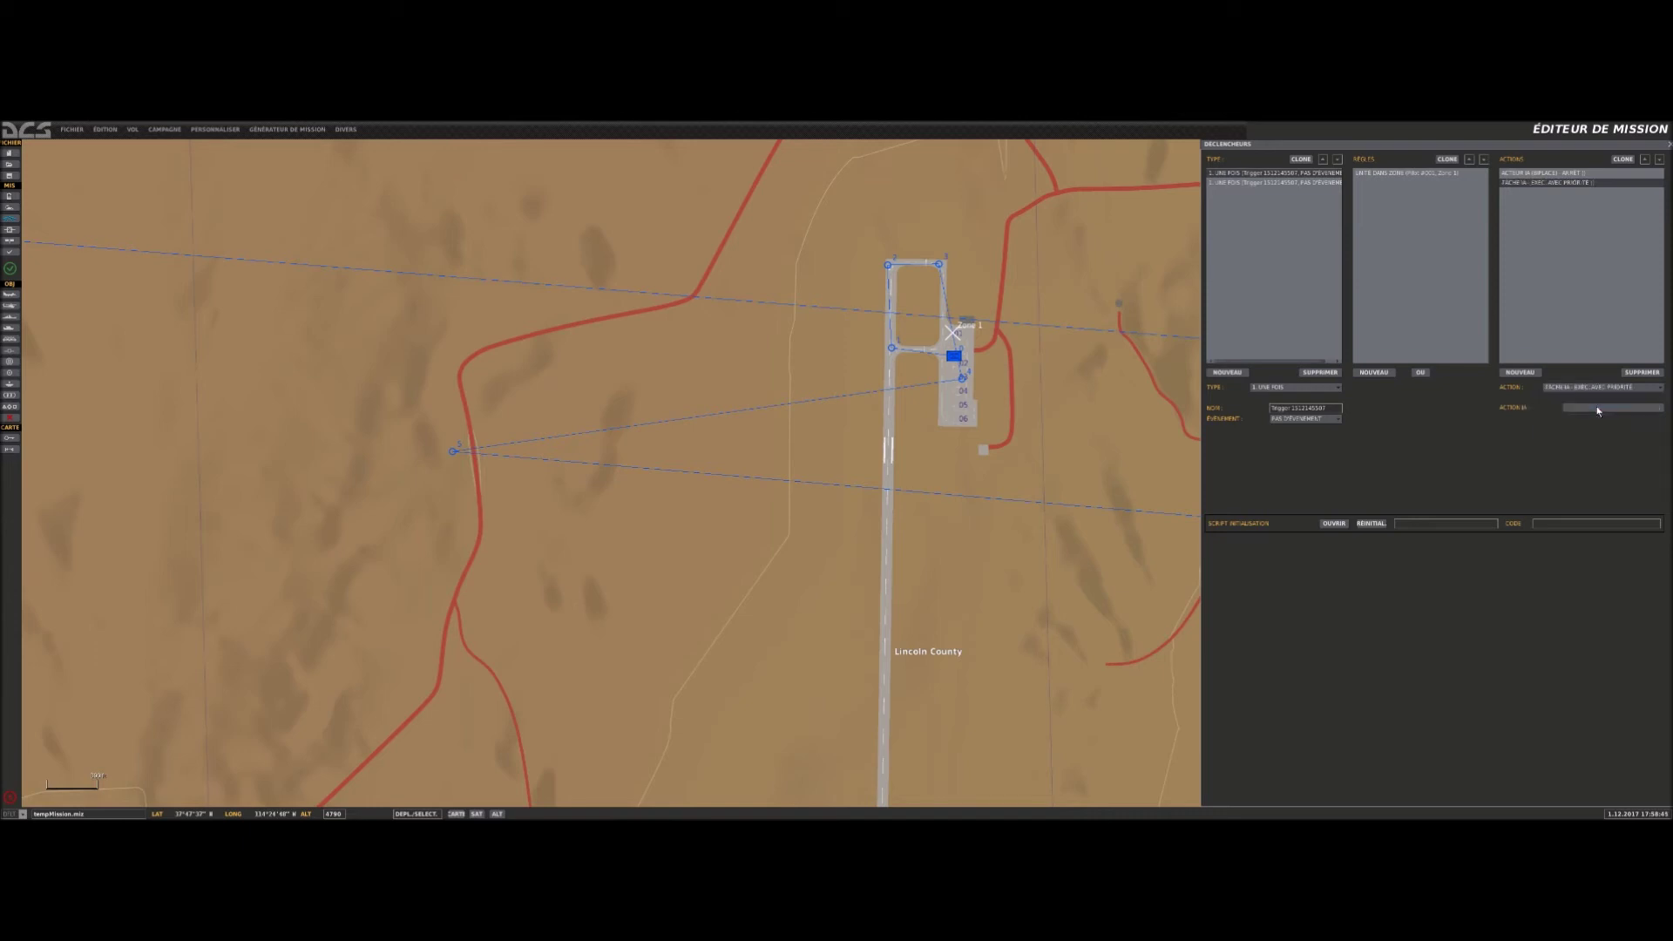
left_click(1618, 409)
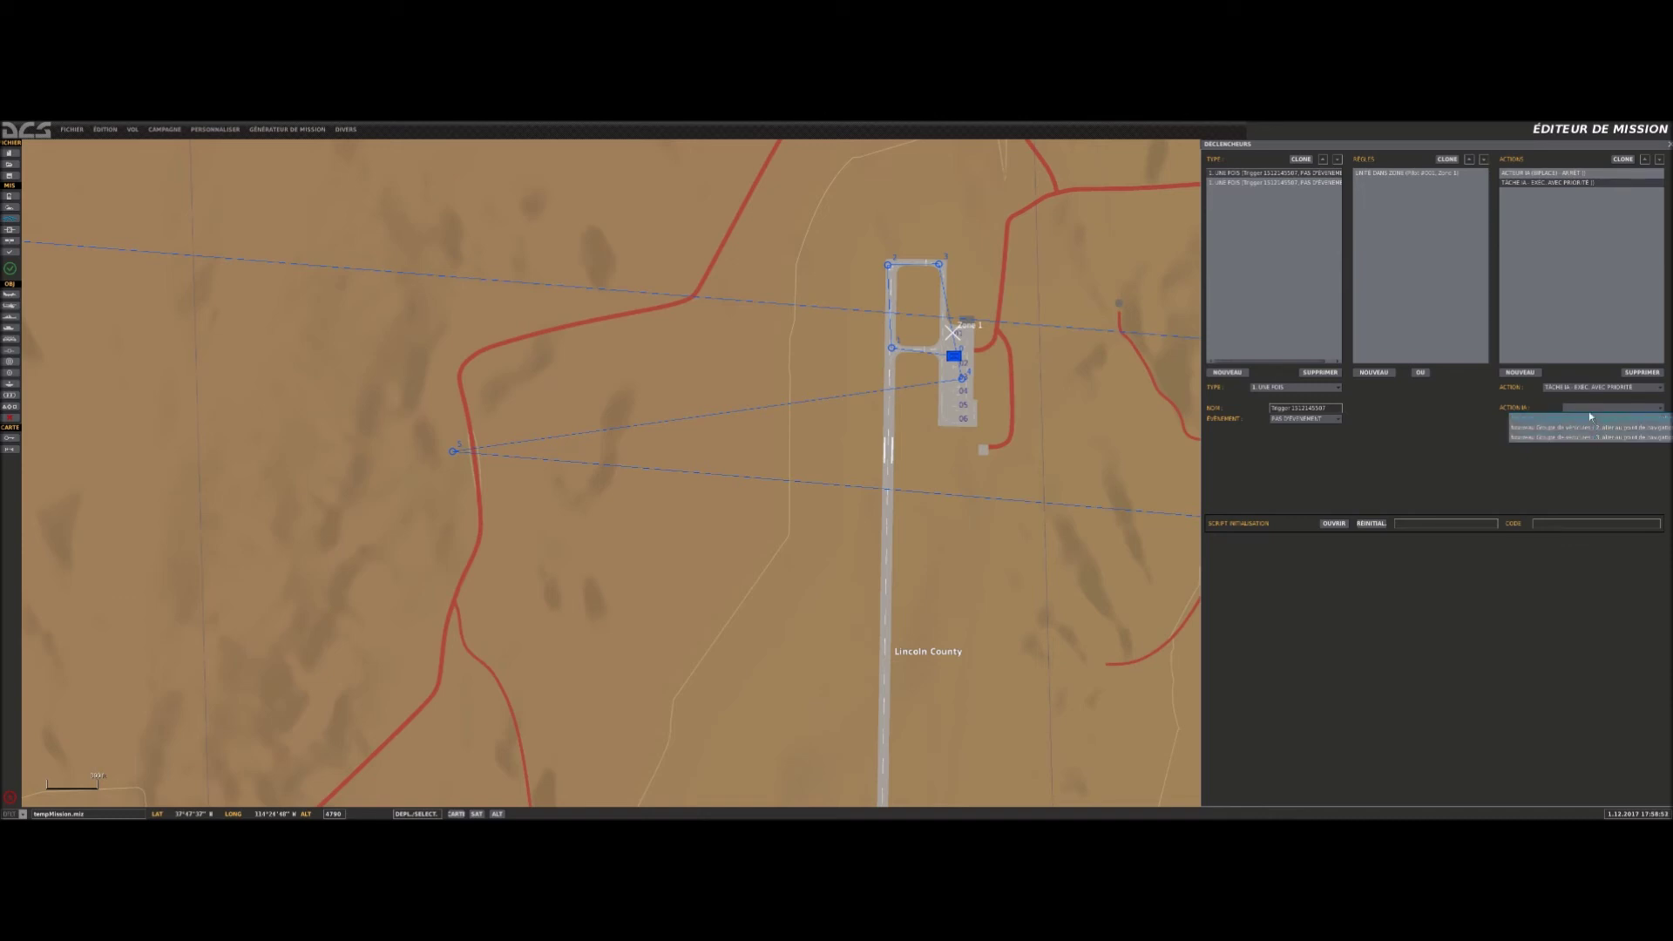
left_click(1590, 434)
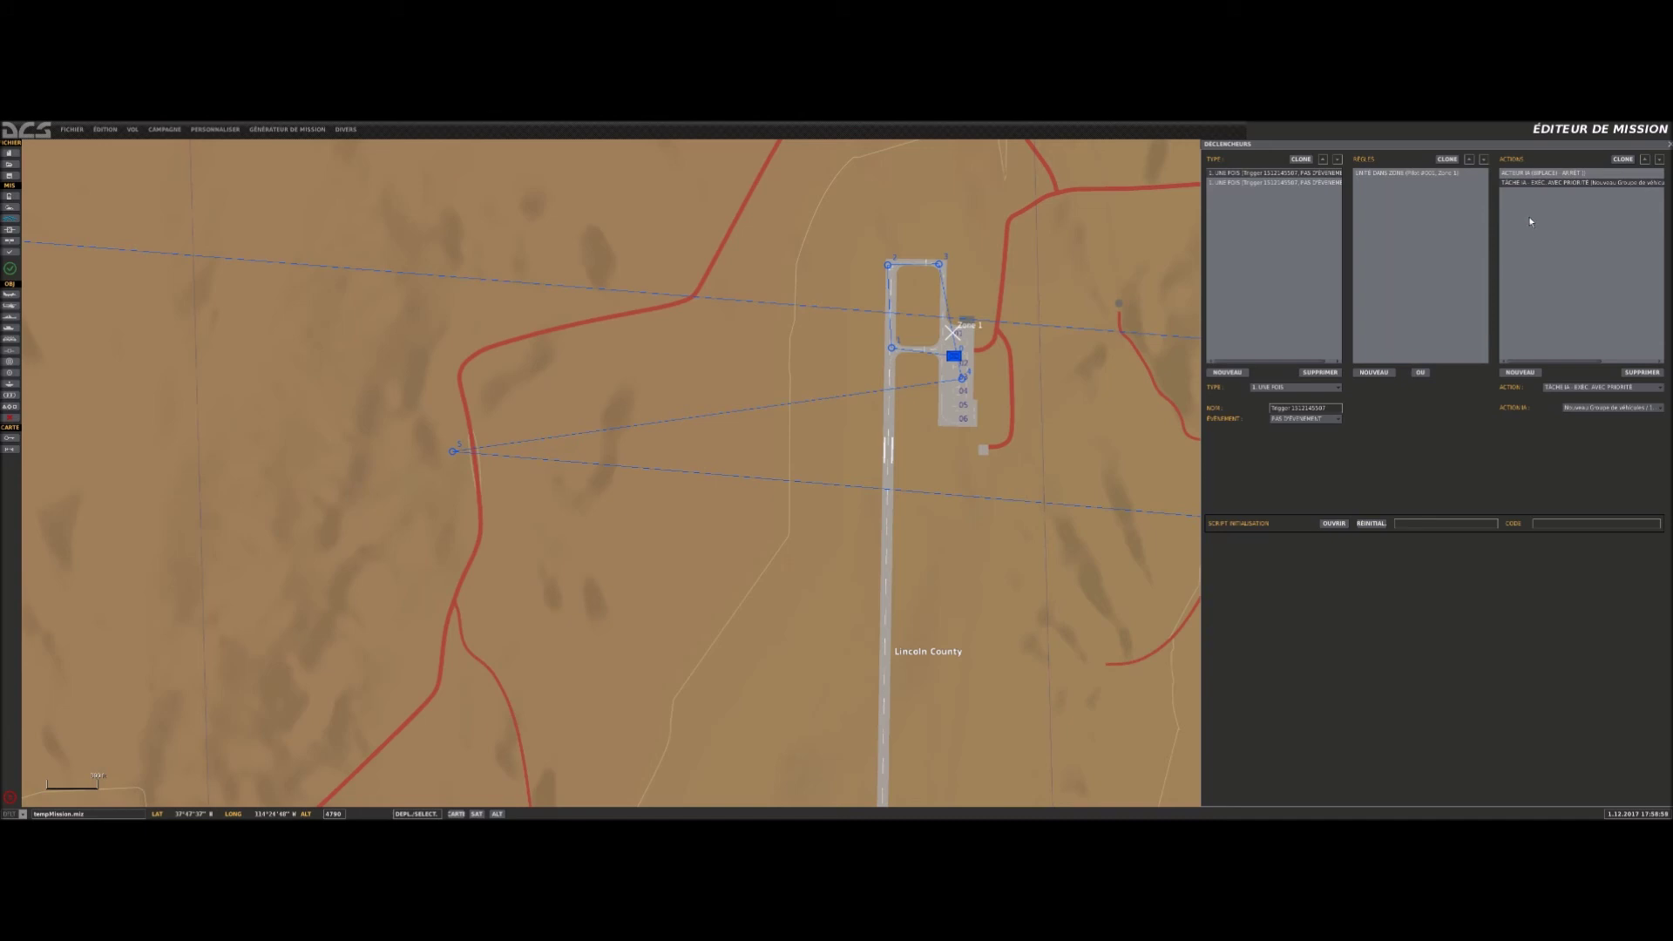
scroll(1054, 317, "down", 5)
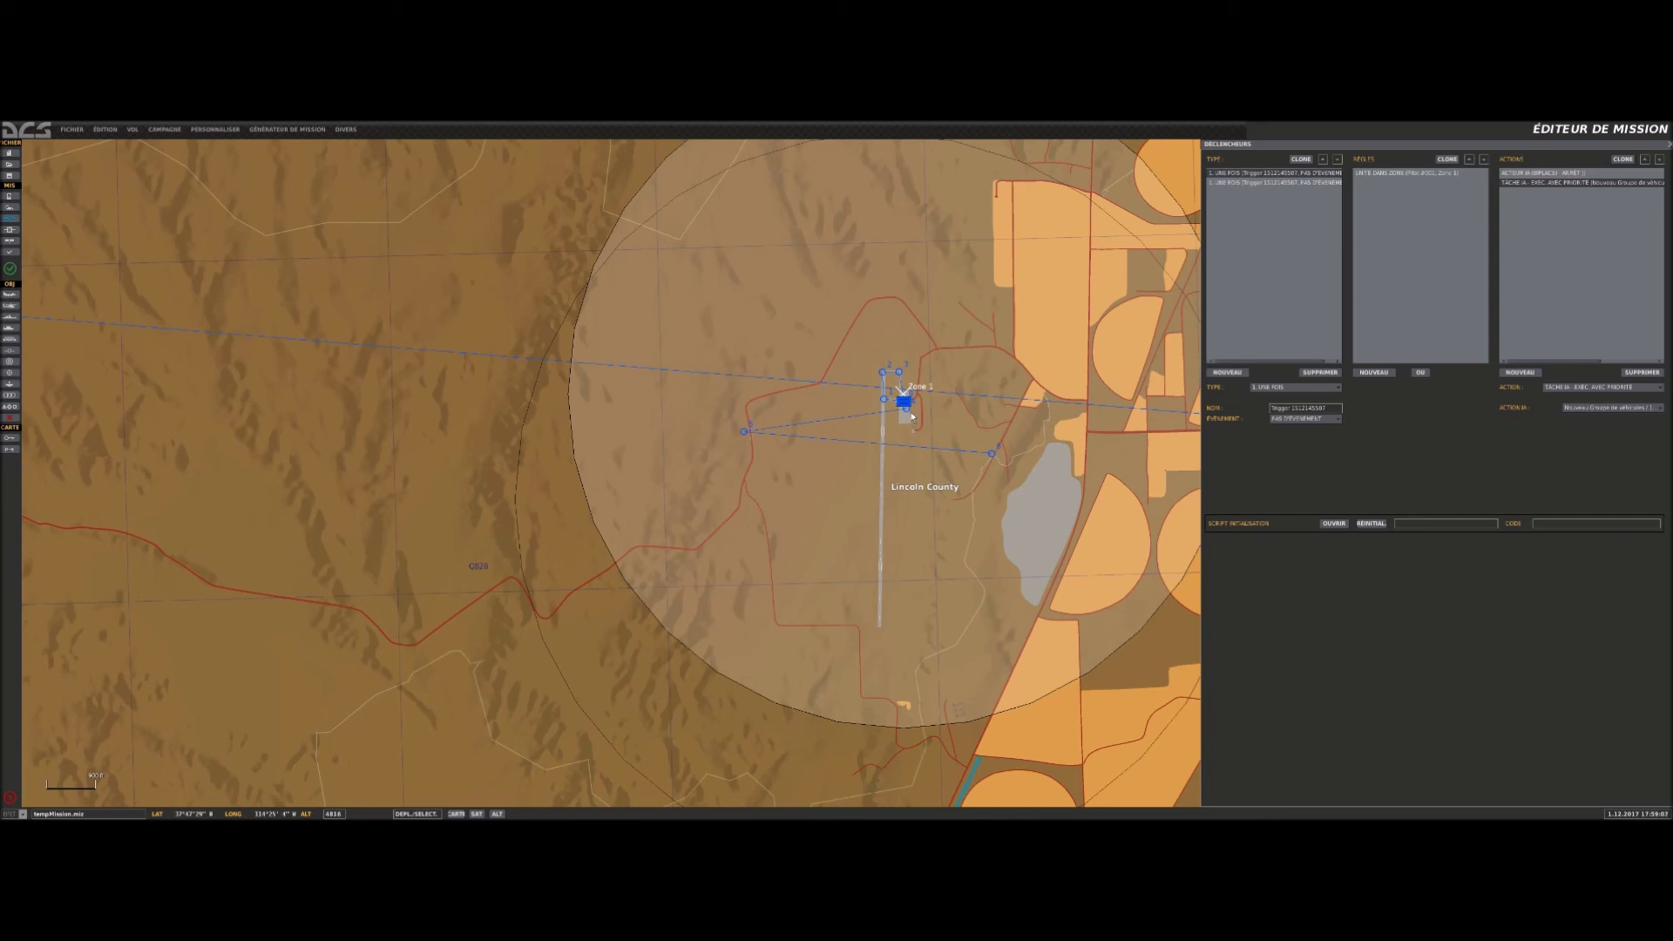
scroll(838, 327, "down", 1)
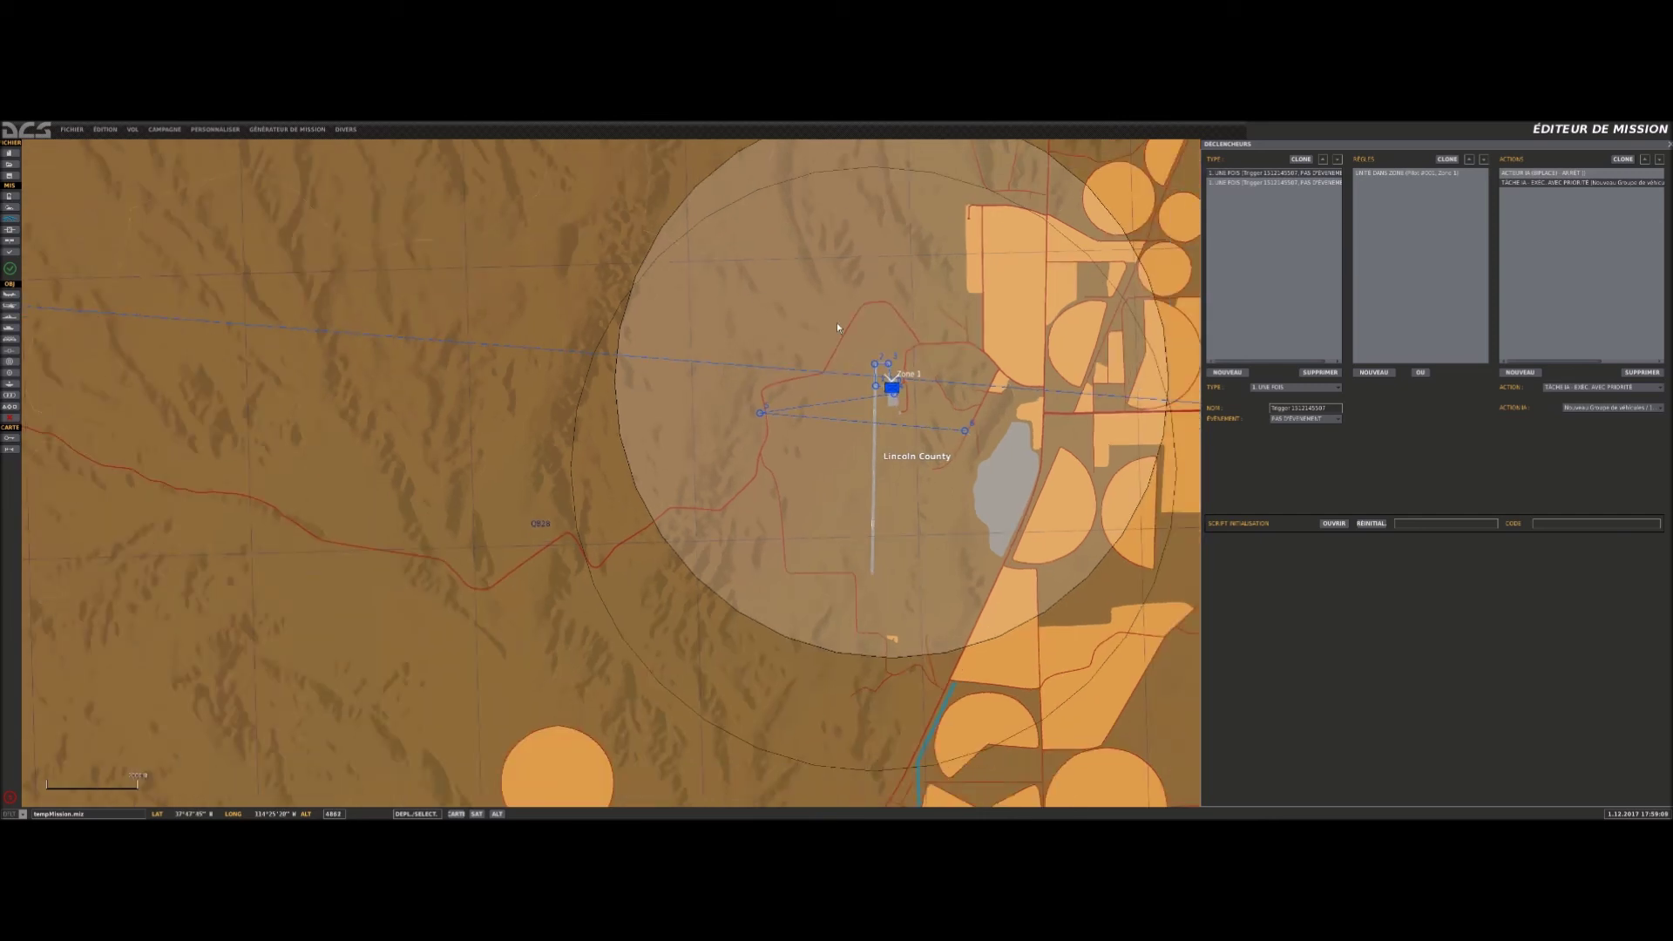